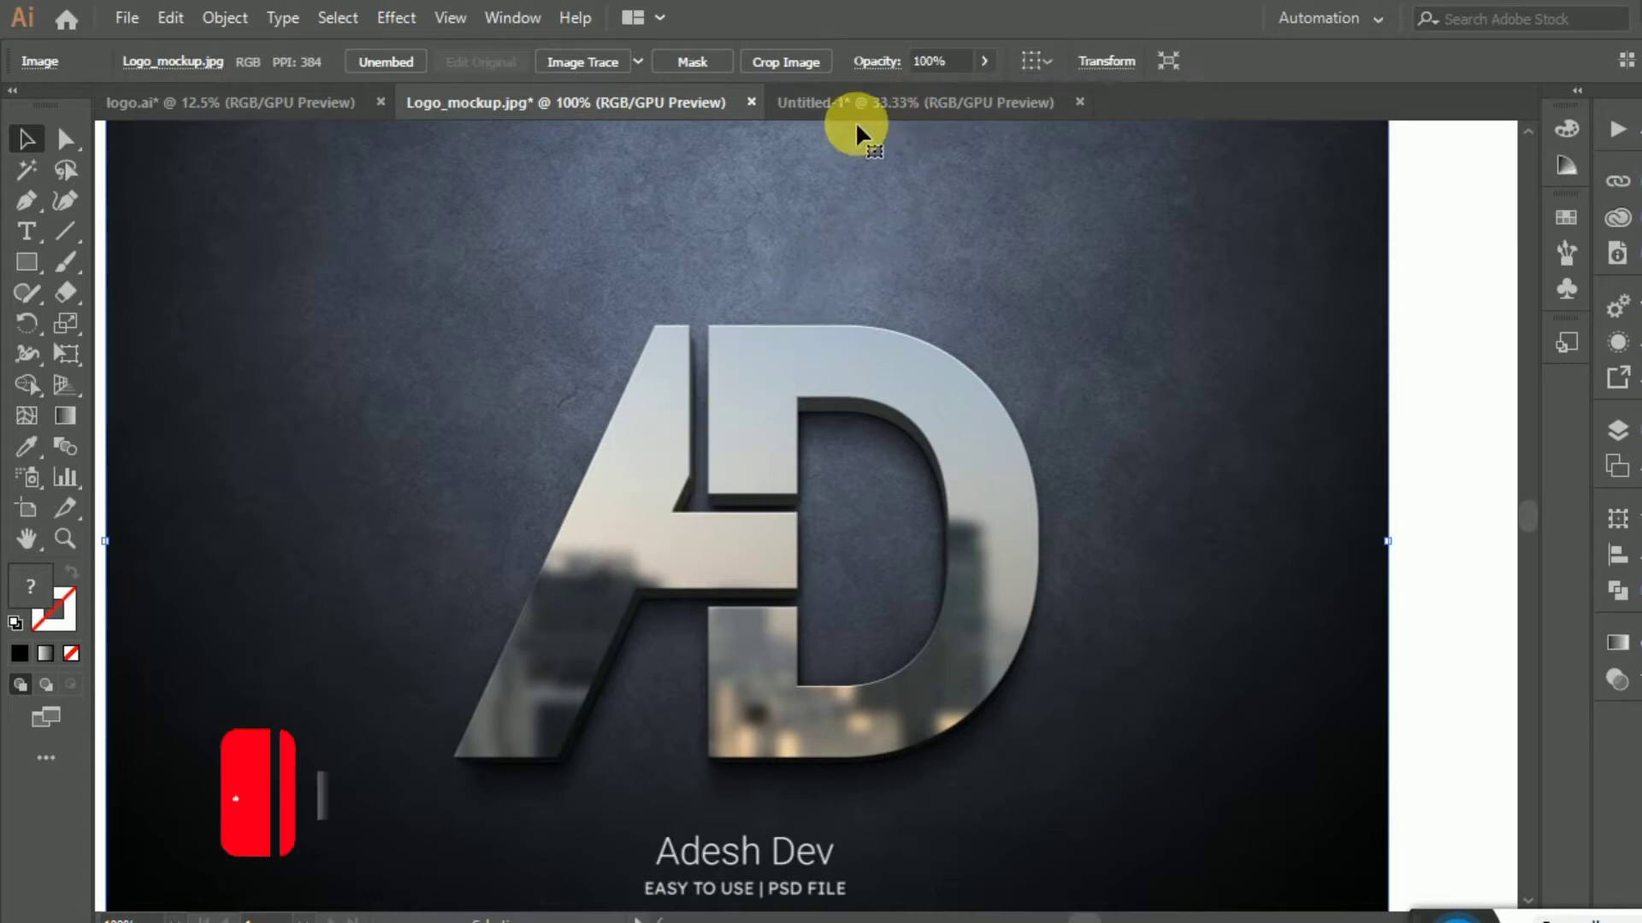
# - Switch to the Untitled-1 document and add the letter D as Roboto Bold text at 900 pt on the artboard
pyautogui.click(896, 107)
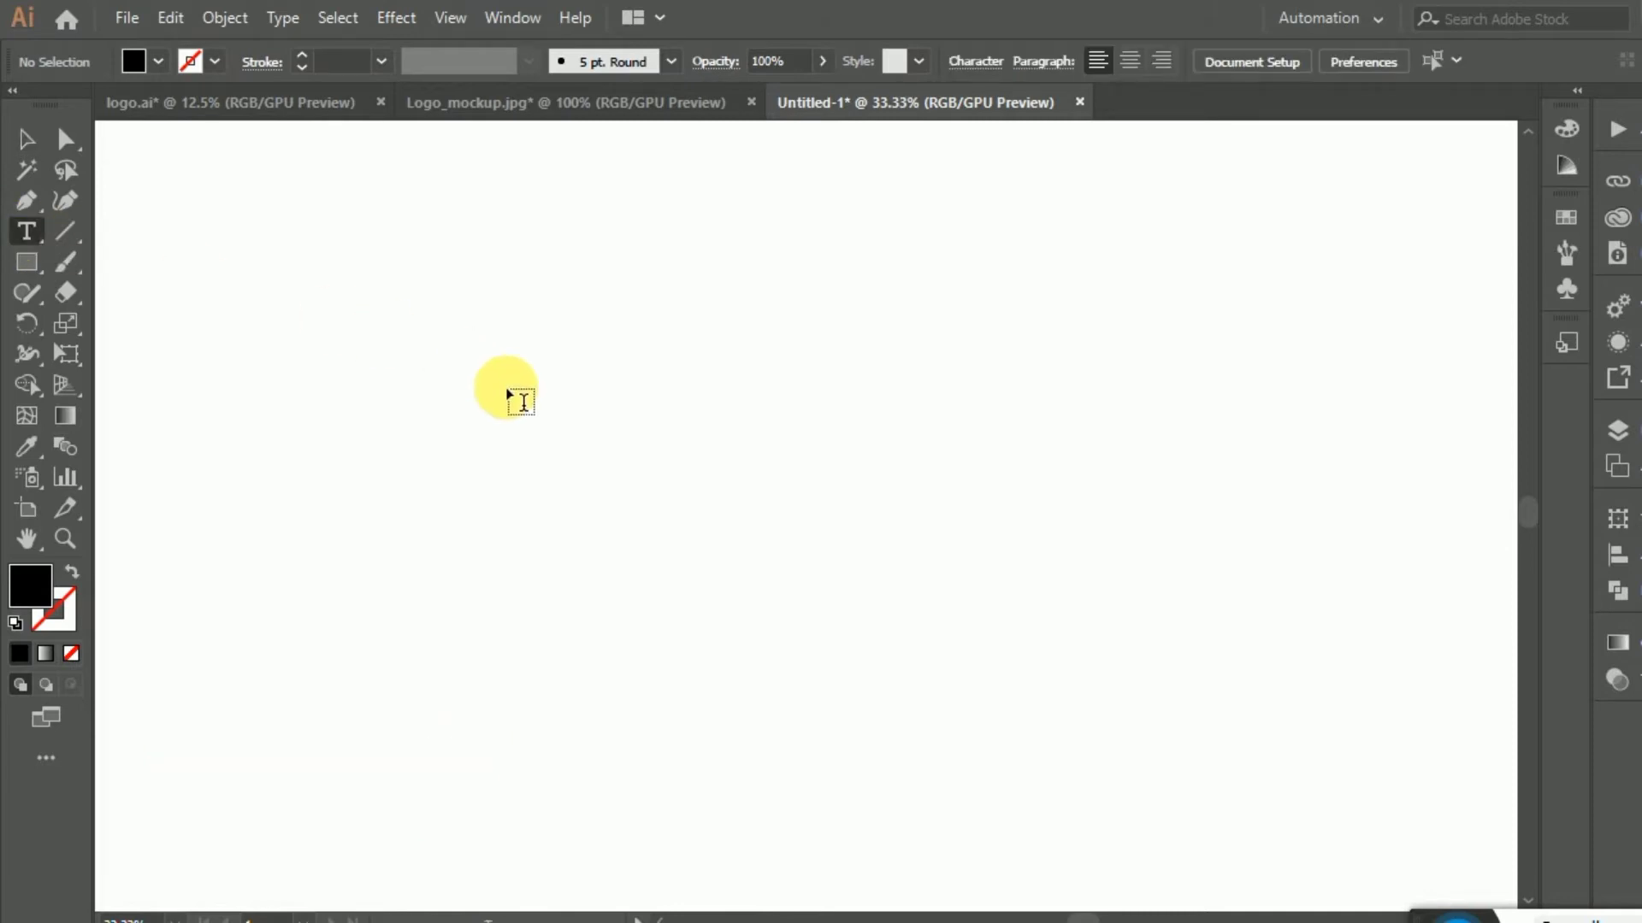
pyautogui.click(535, 410)
pyautogui.scroll(-2, 618, 462)
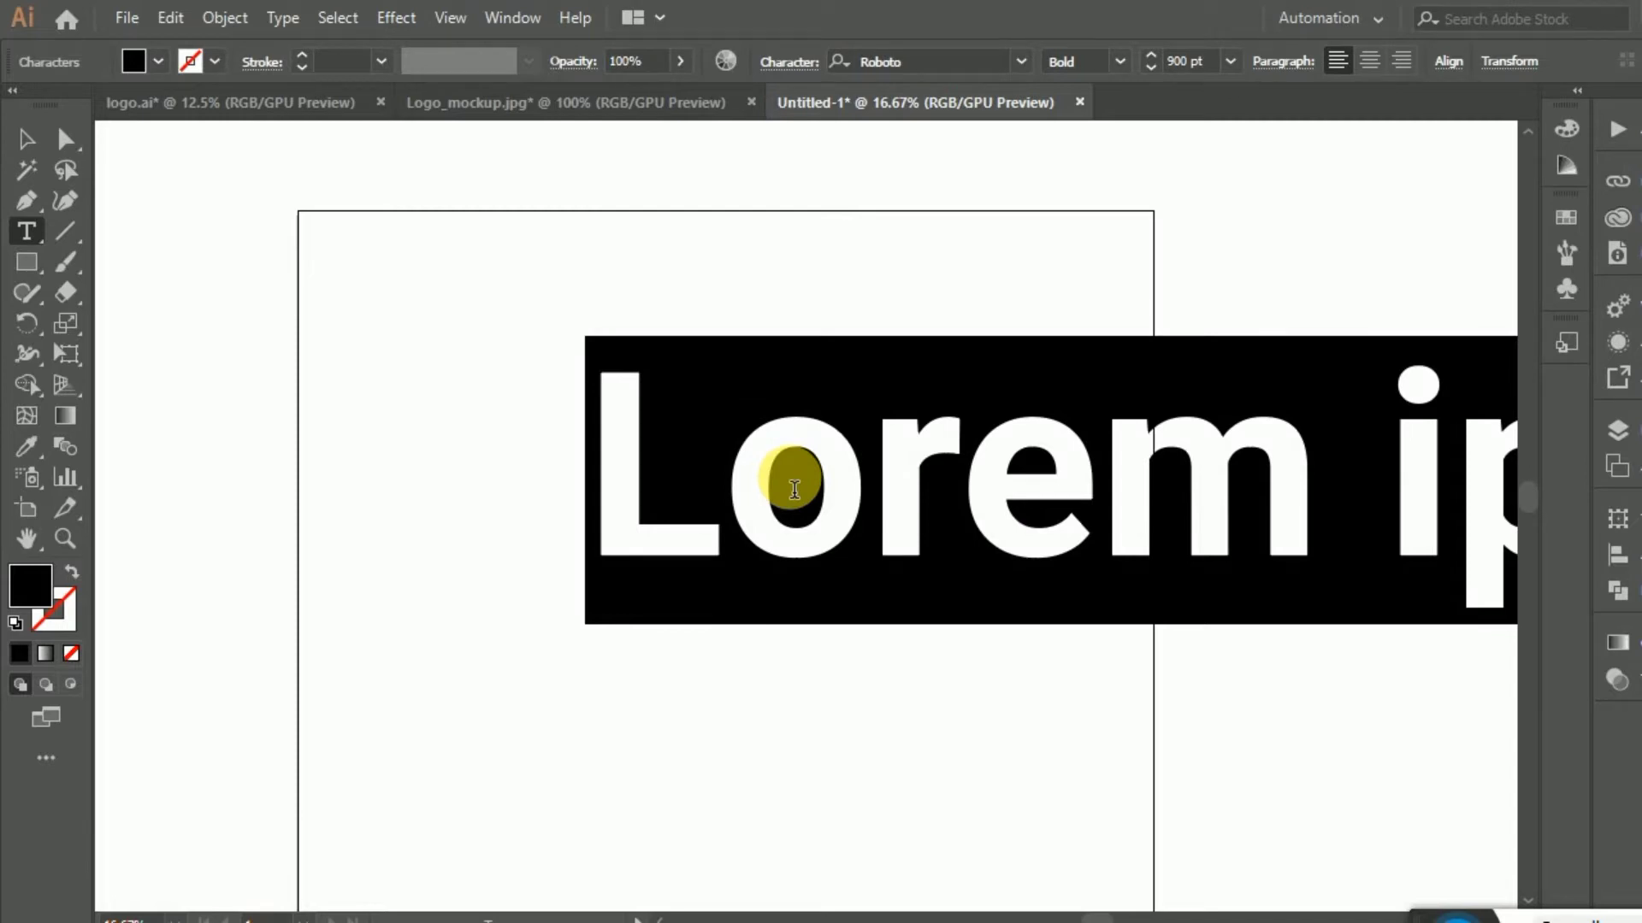
pyautogui.write('D')
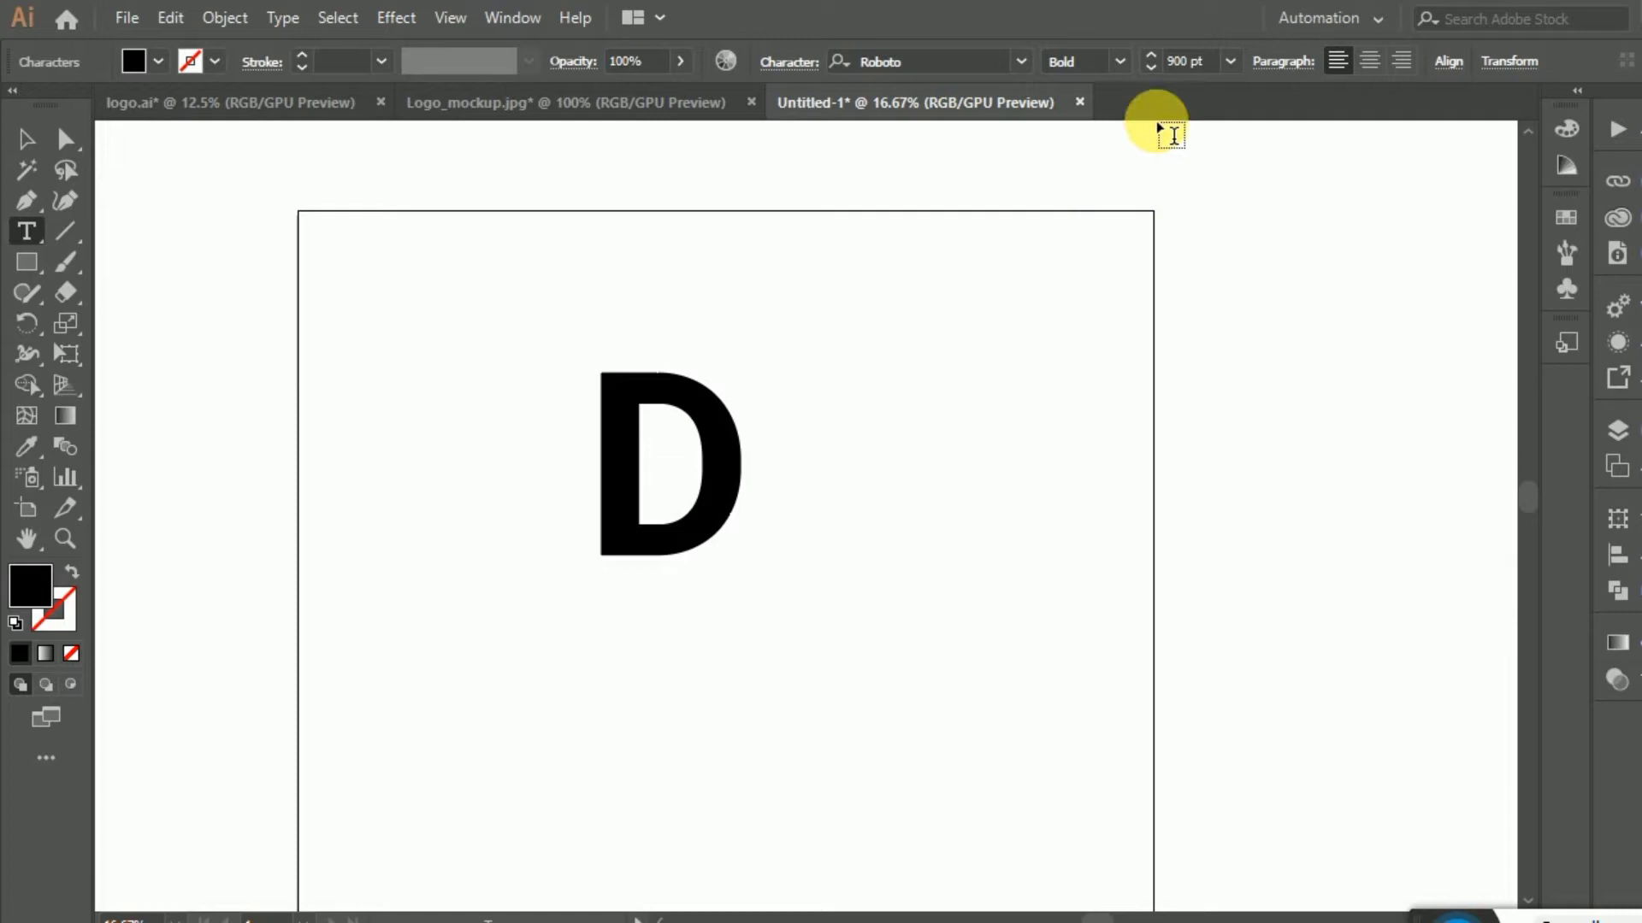
# - Convert the letter D text to outlines
pyautogui.click(27, 139)
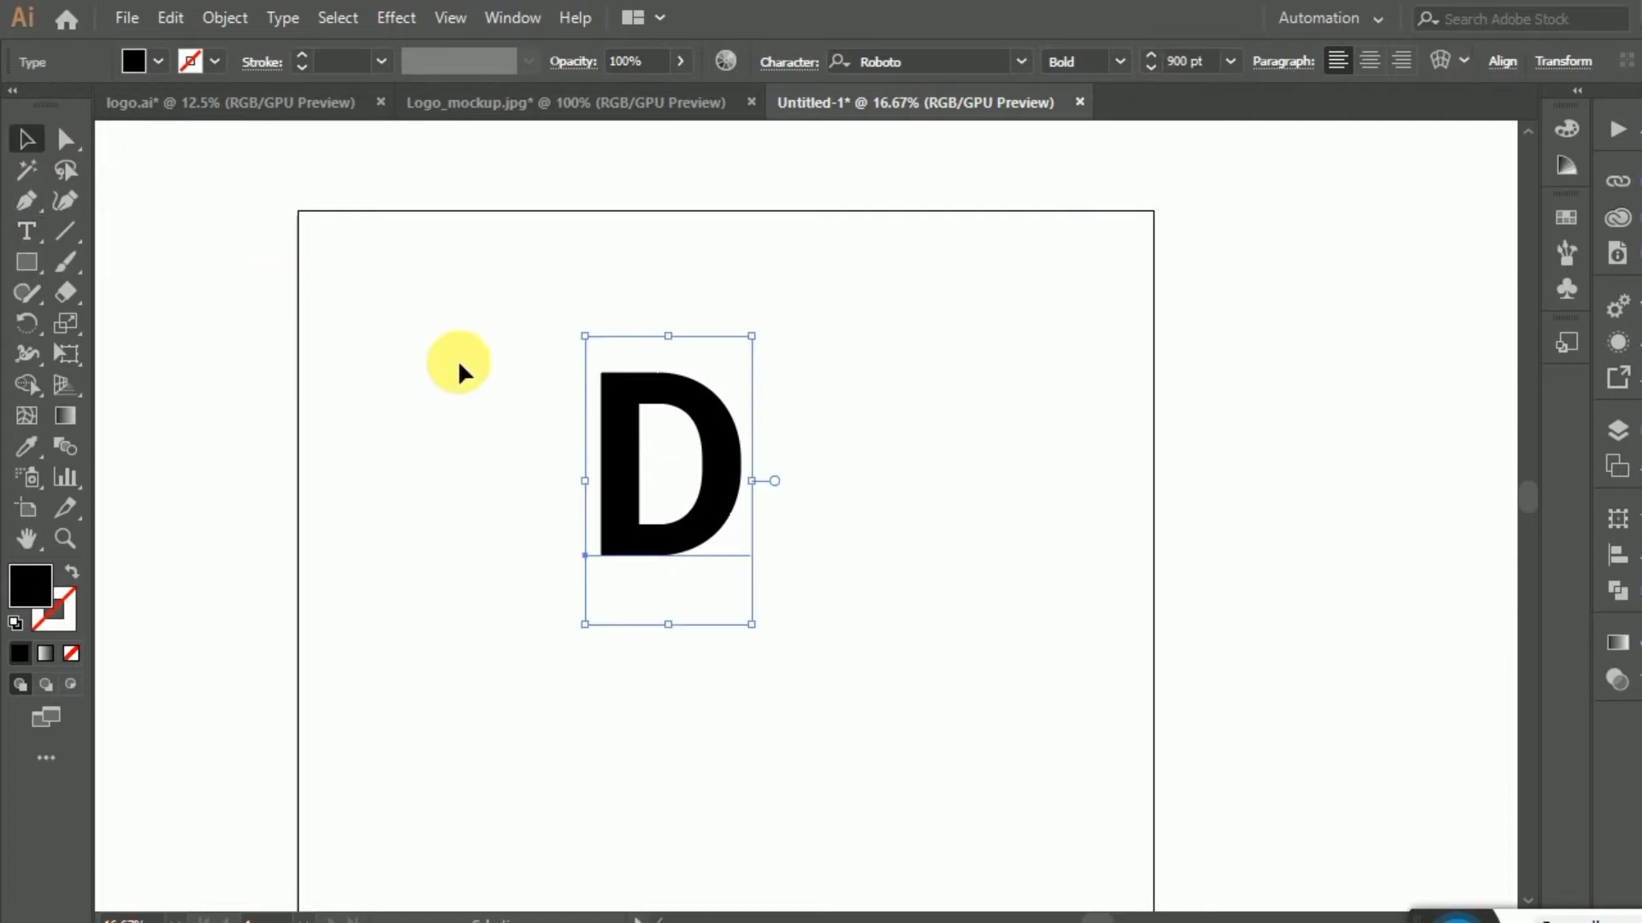
pyautogui.rightClick(604, 465)
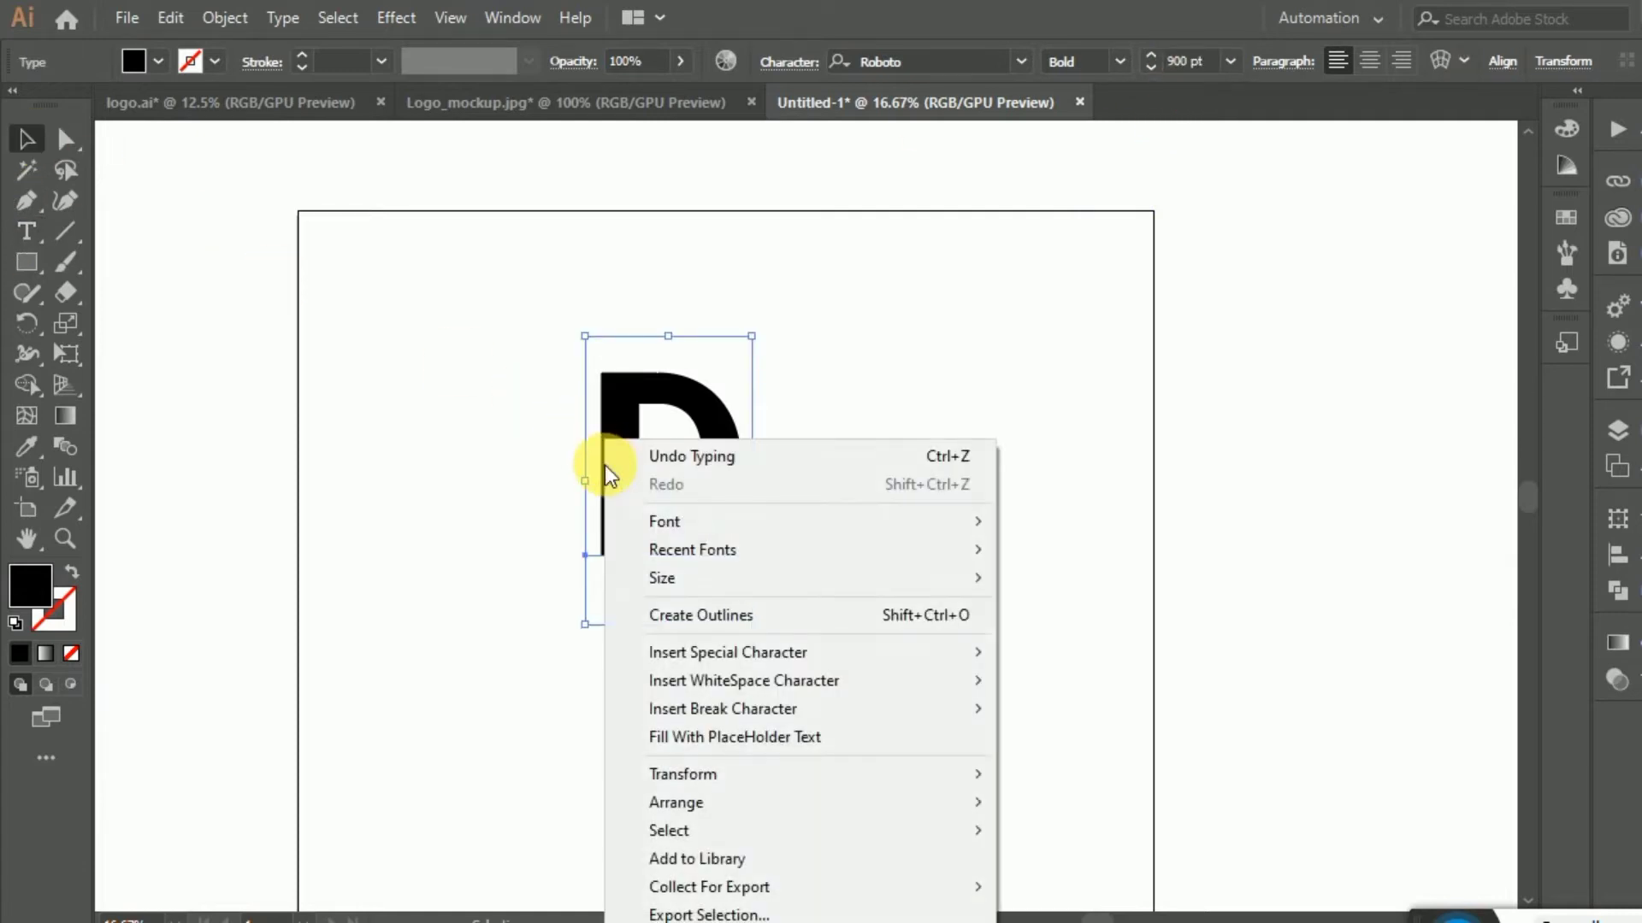
pyautogui.click(742, 617)
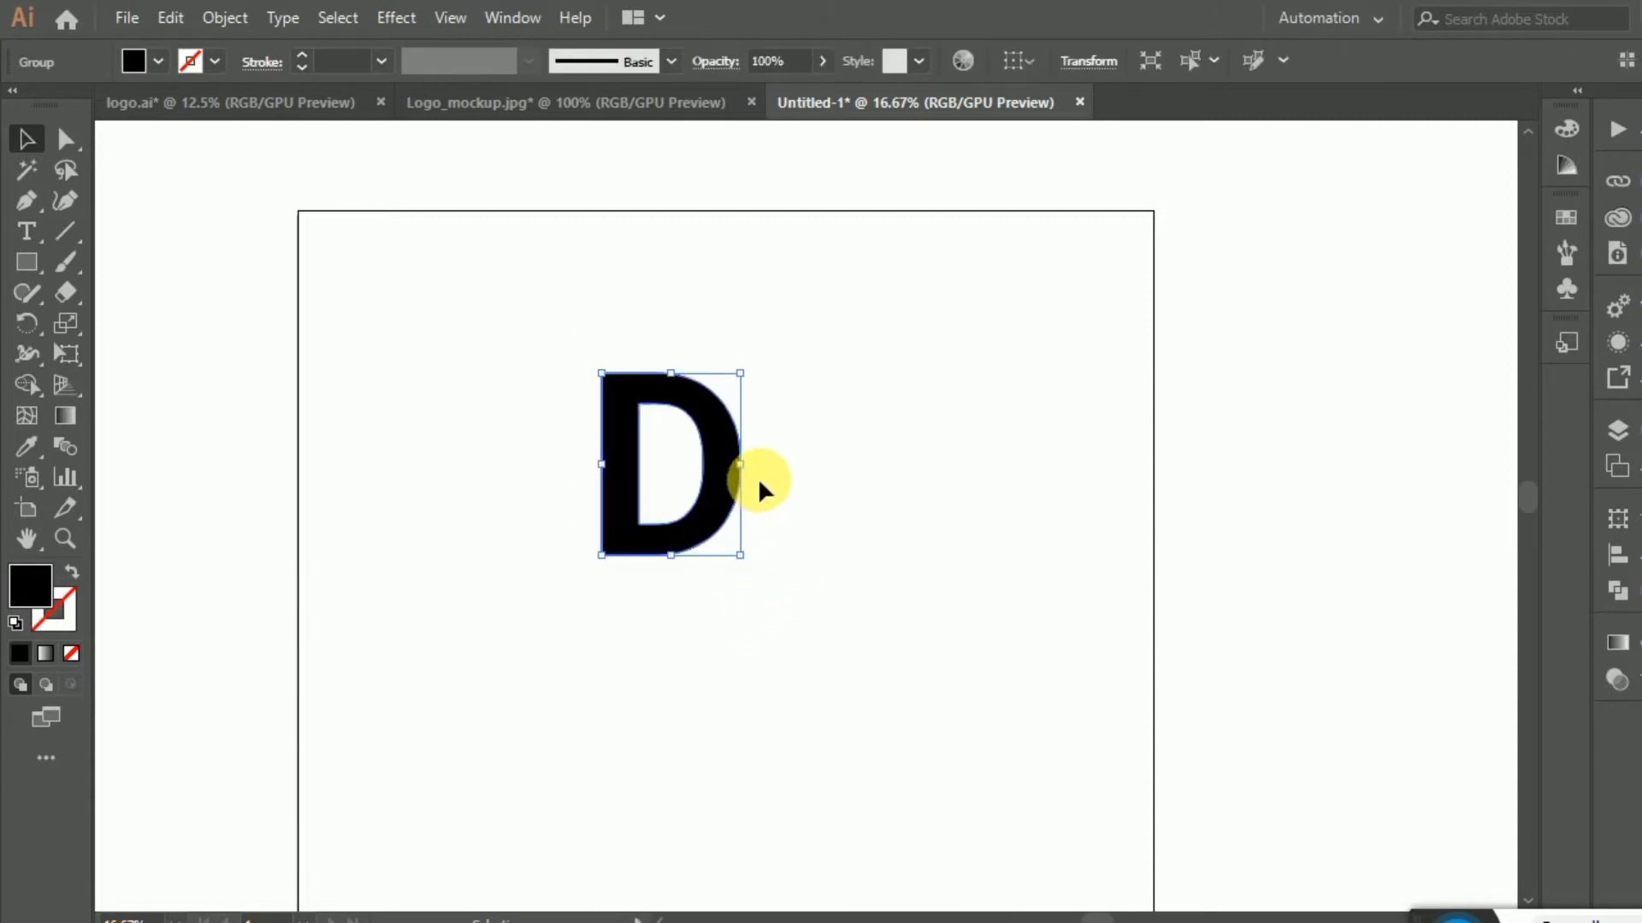
# - Create a 140 px wide, 300 px high rectangle to the left of the D
pyautogui.hscroll(-2, 775, 492)
pyautogui.click(24, 261)
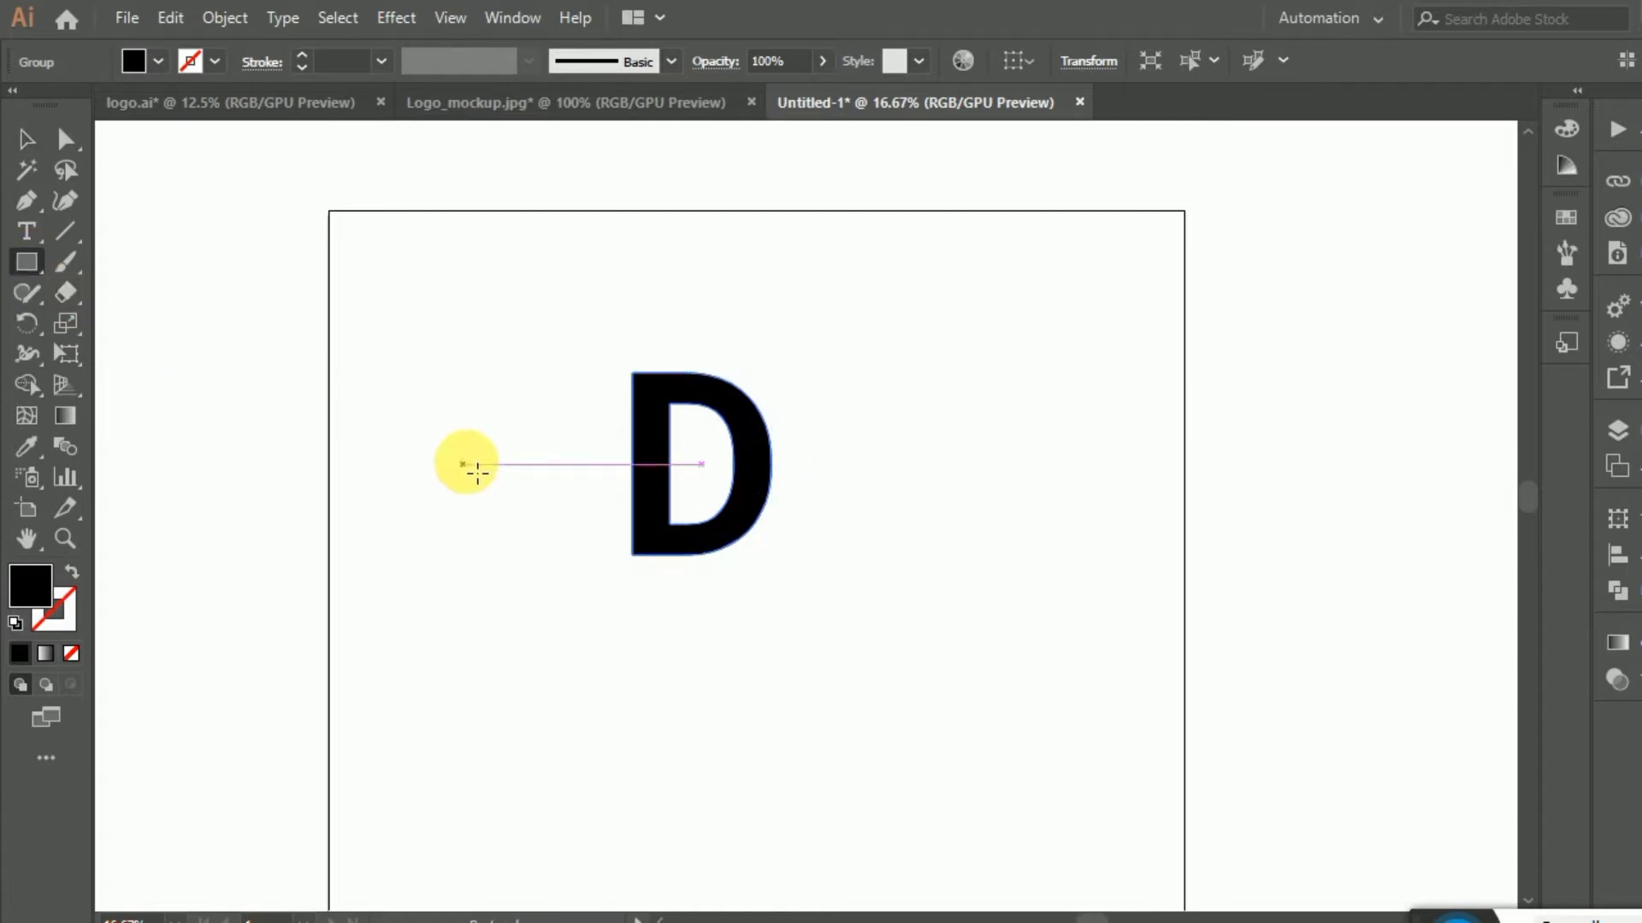
pyautogui.click(520, 466)
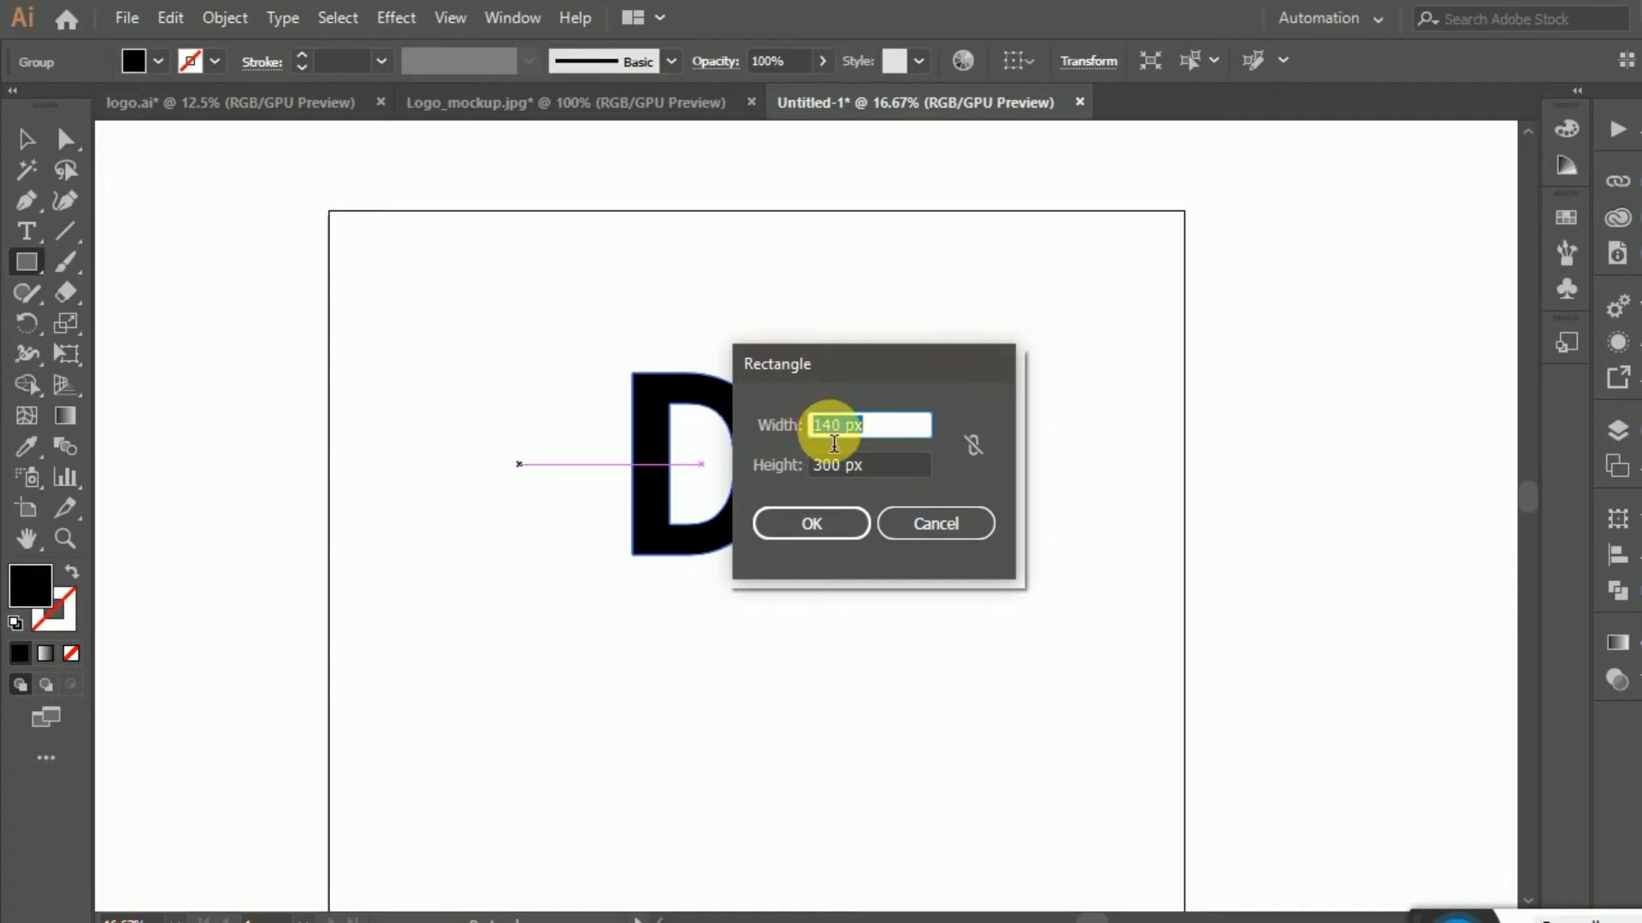
pyautogui.click(788, 536)
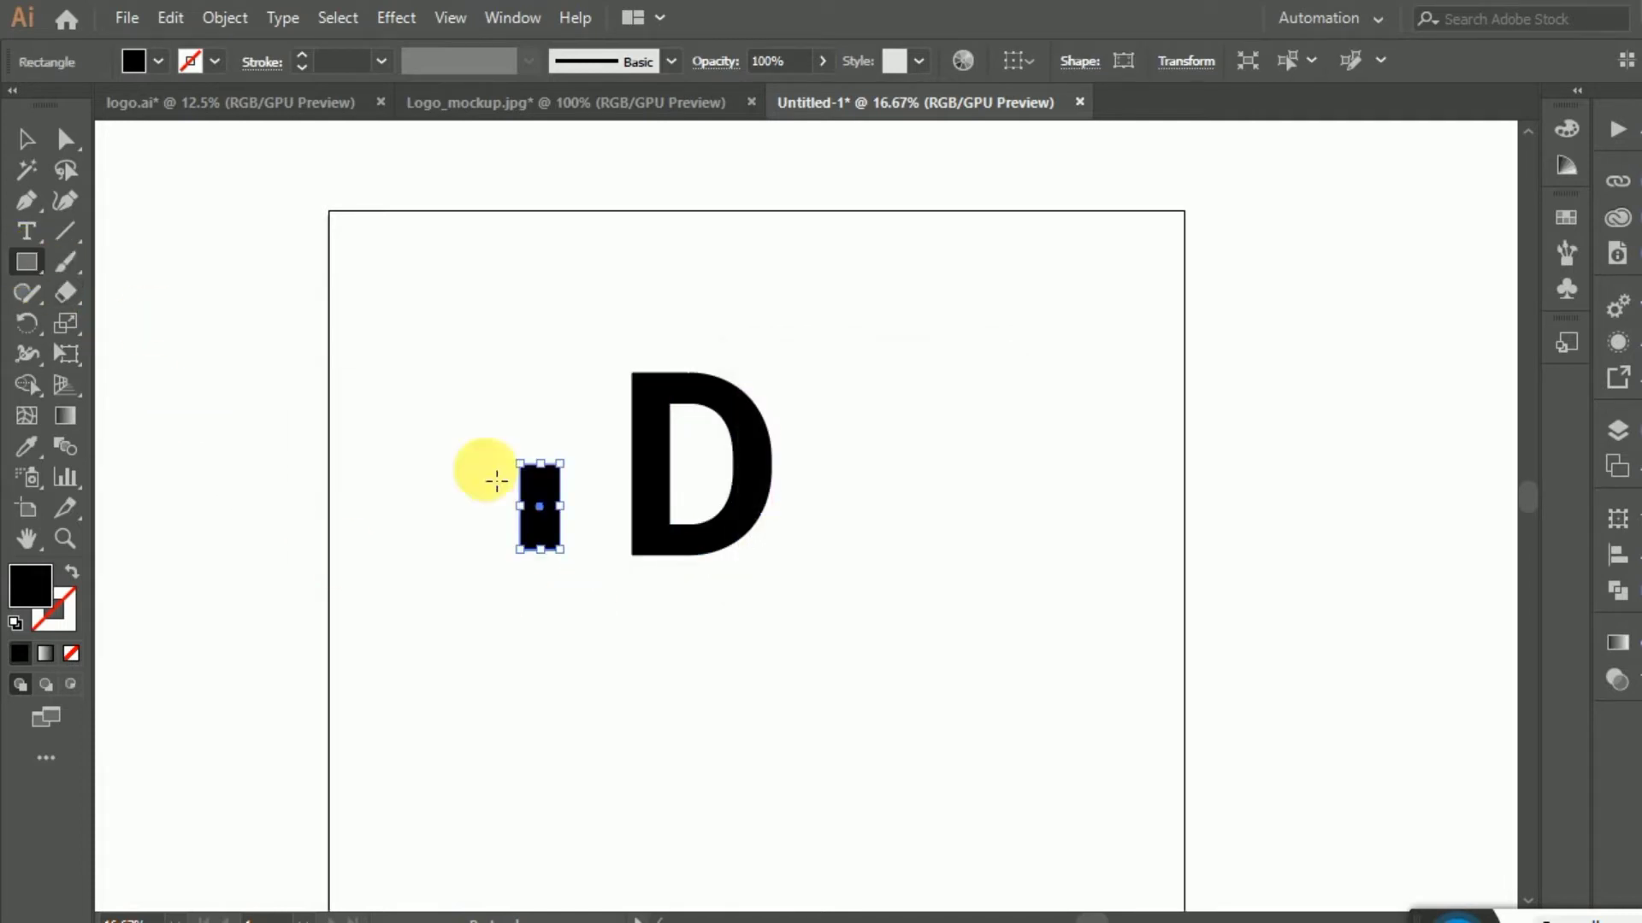
# - Rotate the small rectangle 90° so it lies horizontally
pyautogui.click(27, 140)
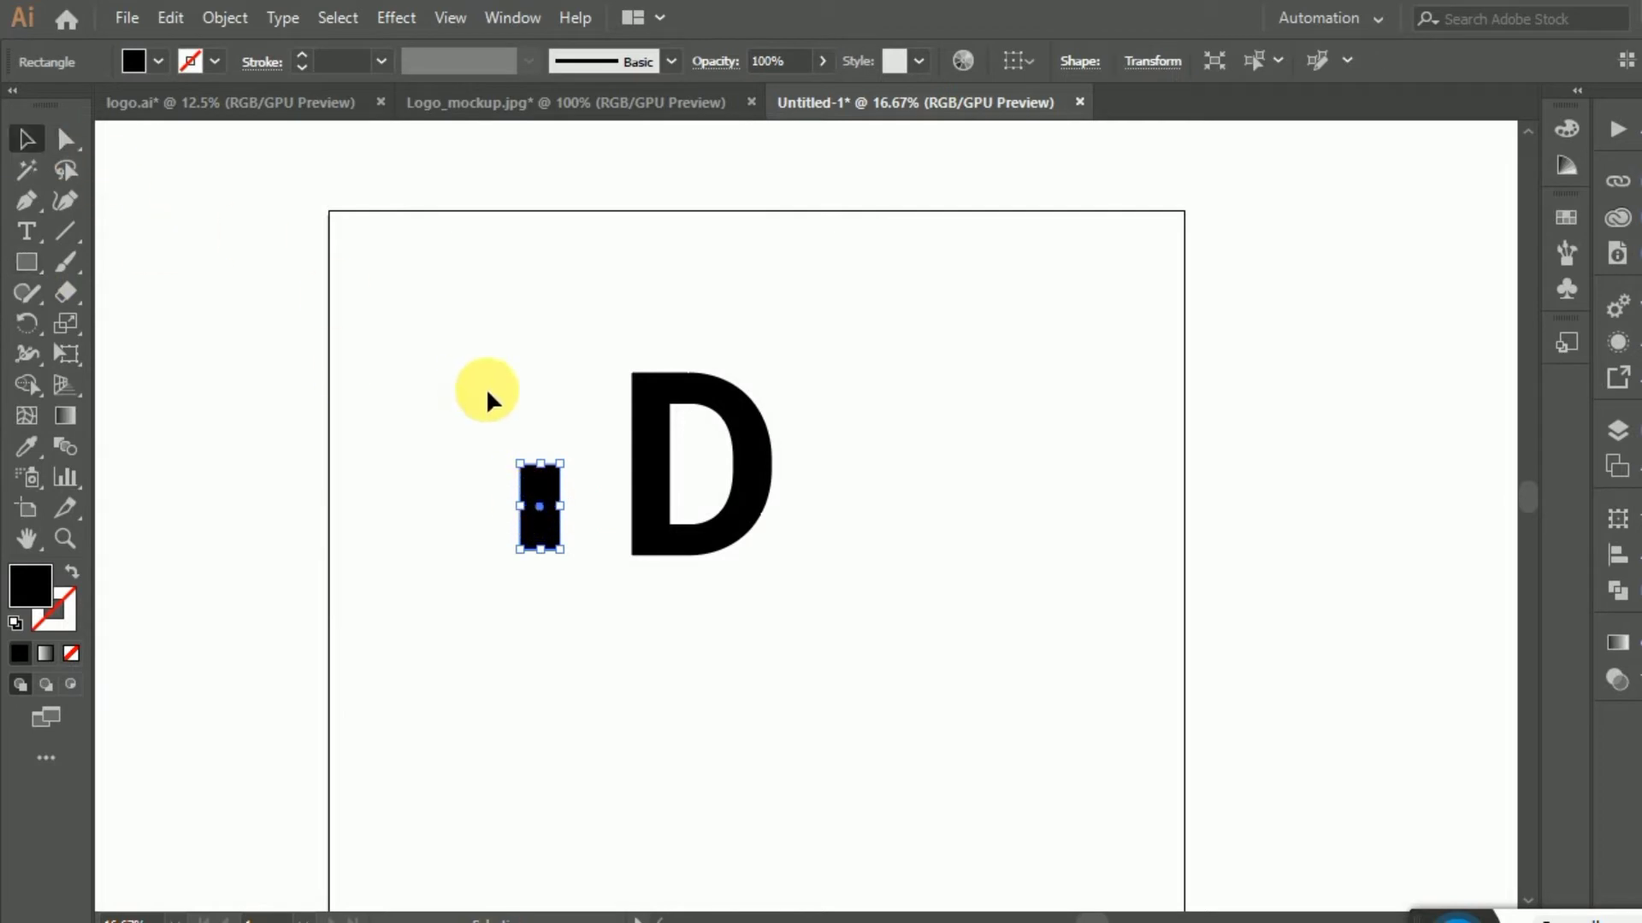
pyautogui.rightClick(531, 498)
pyautogui.moveTo(614, 773)
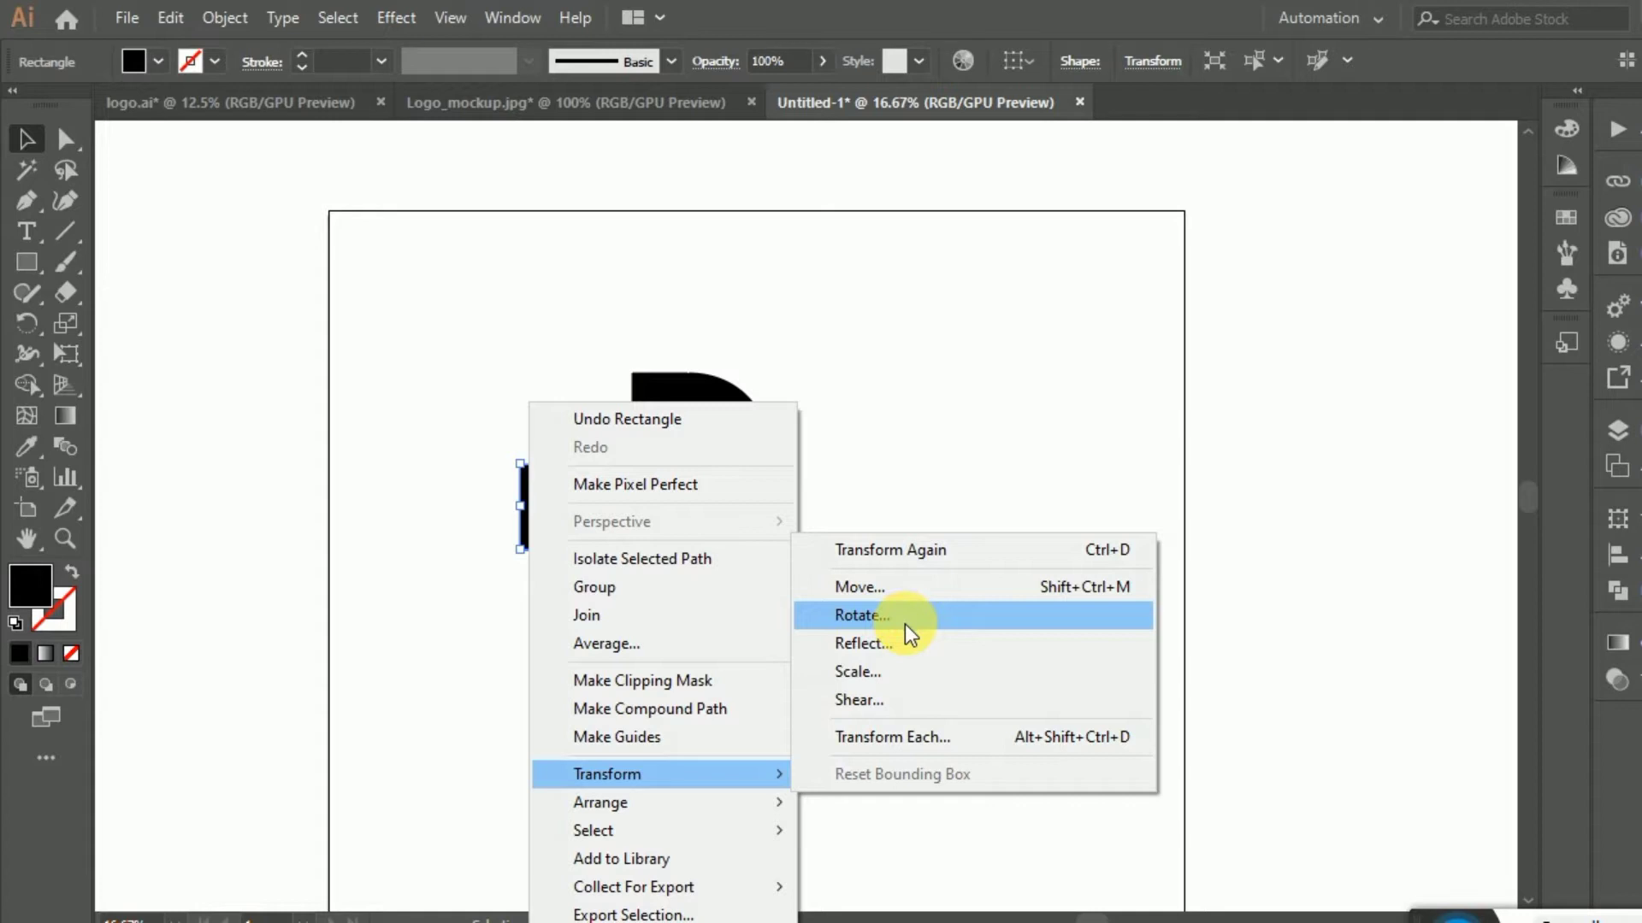
pyautogui.click(904, 625)
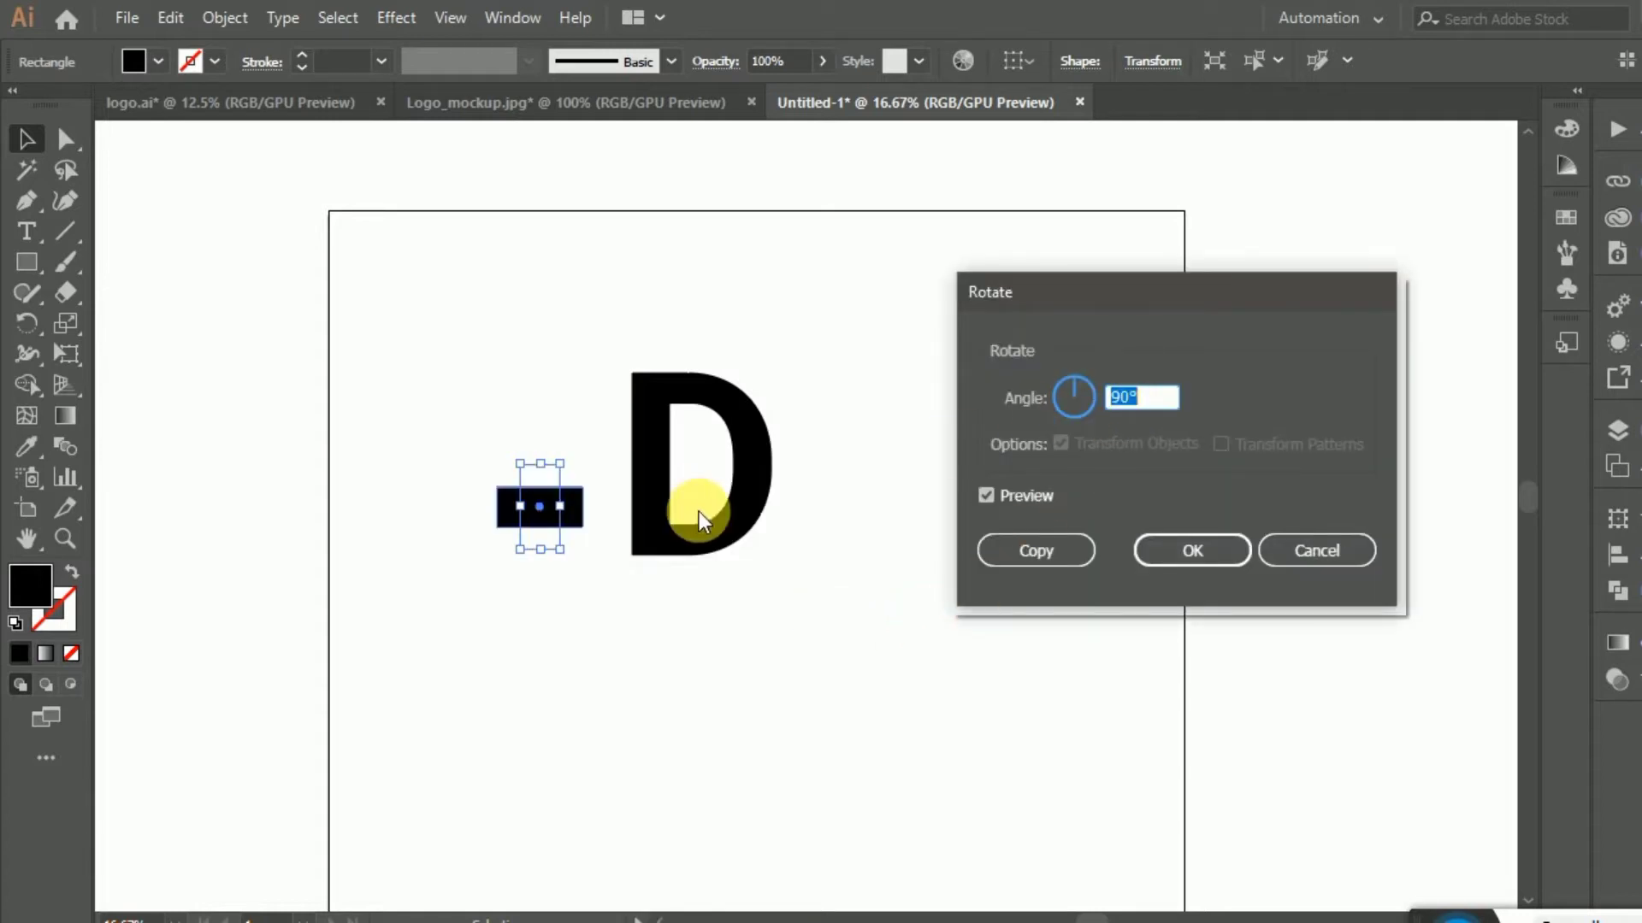
pyautogui.click(1180, 551)
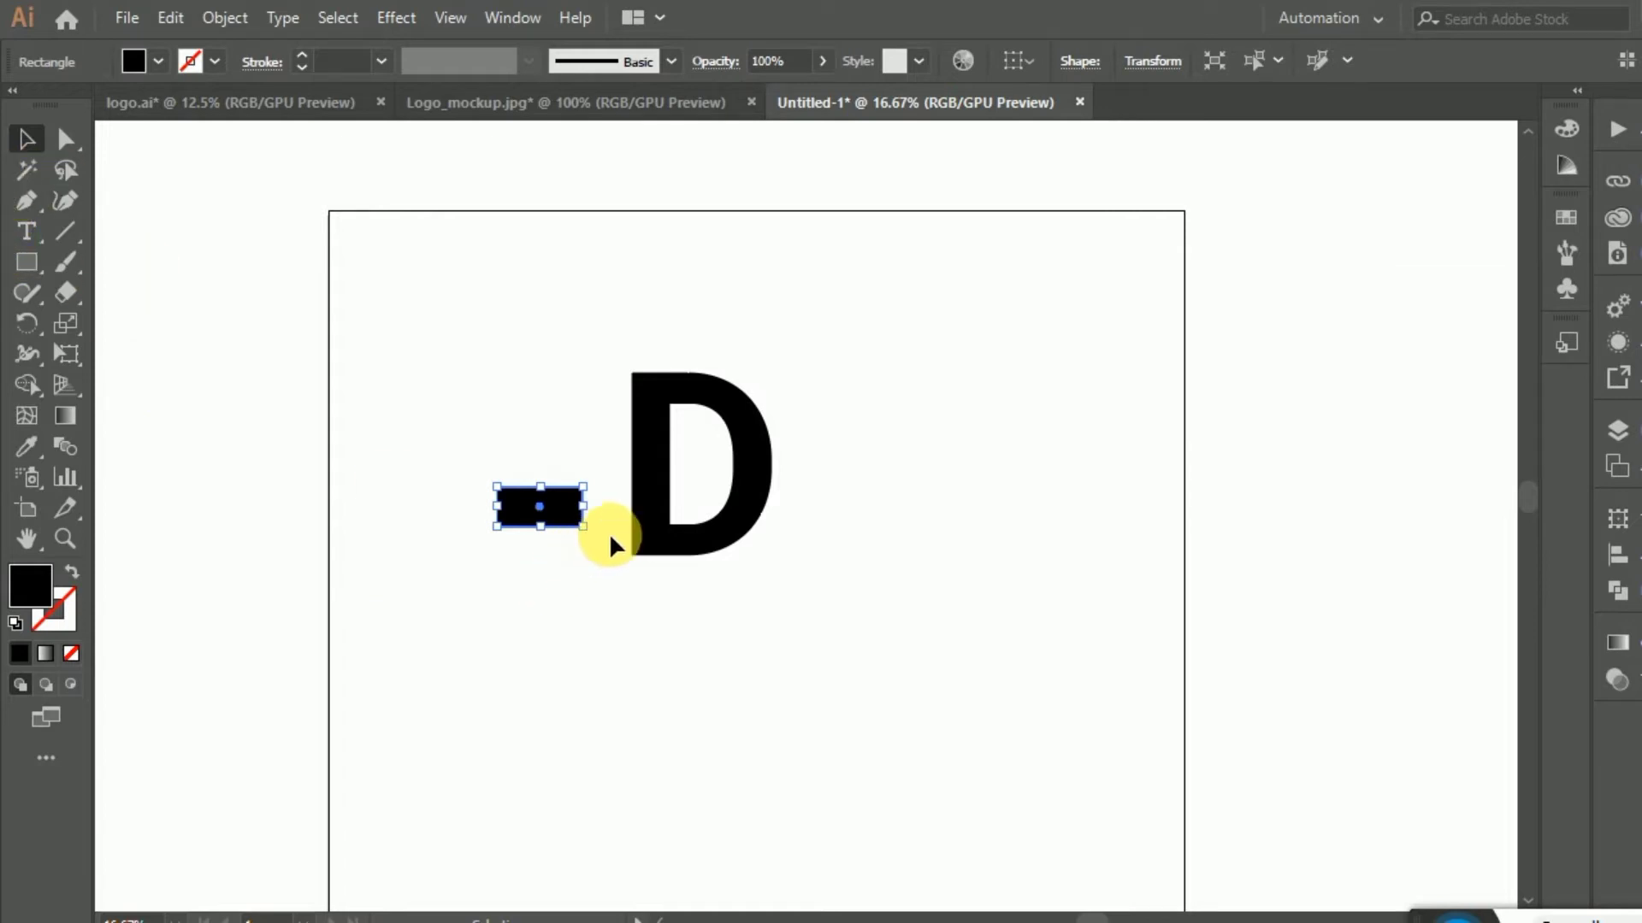
# - Align the horizontal bar and the letter D to each other's vertical centers
pyautogui.keyDown('shift'); pyautogui.click(640, 466); pyautogui.keyUp('shift')
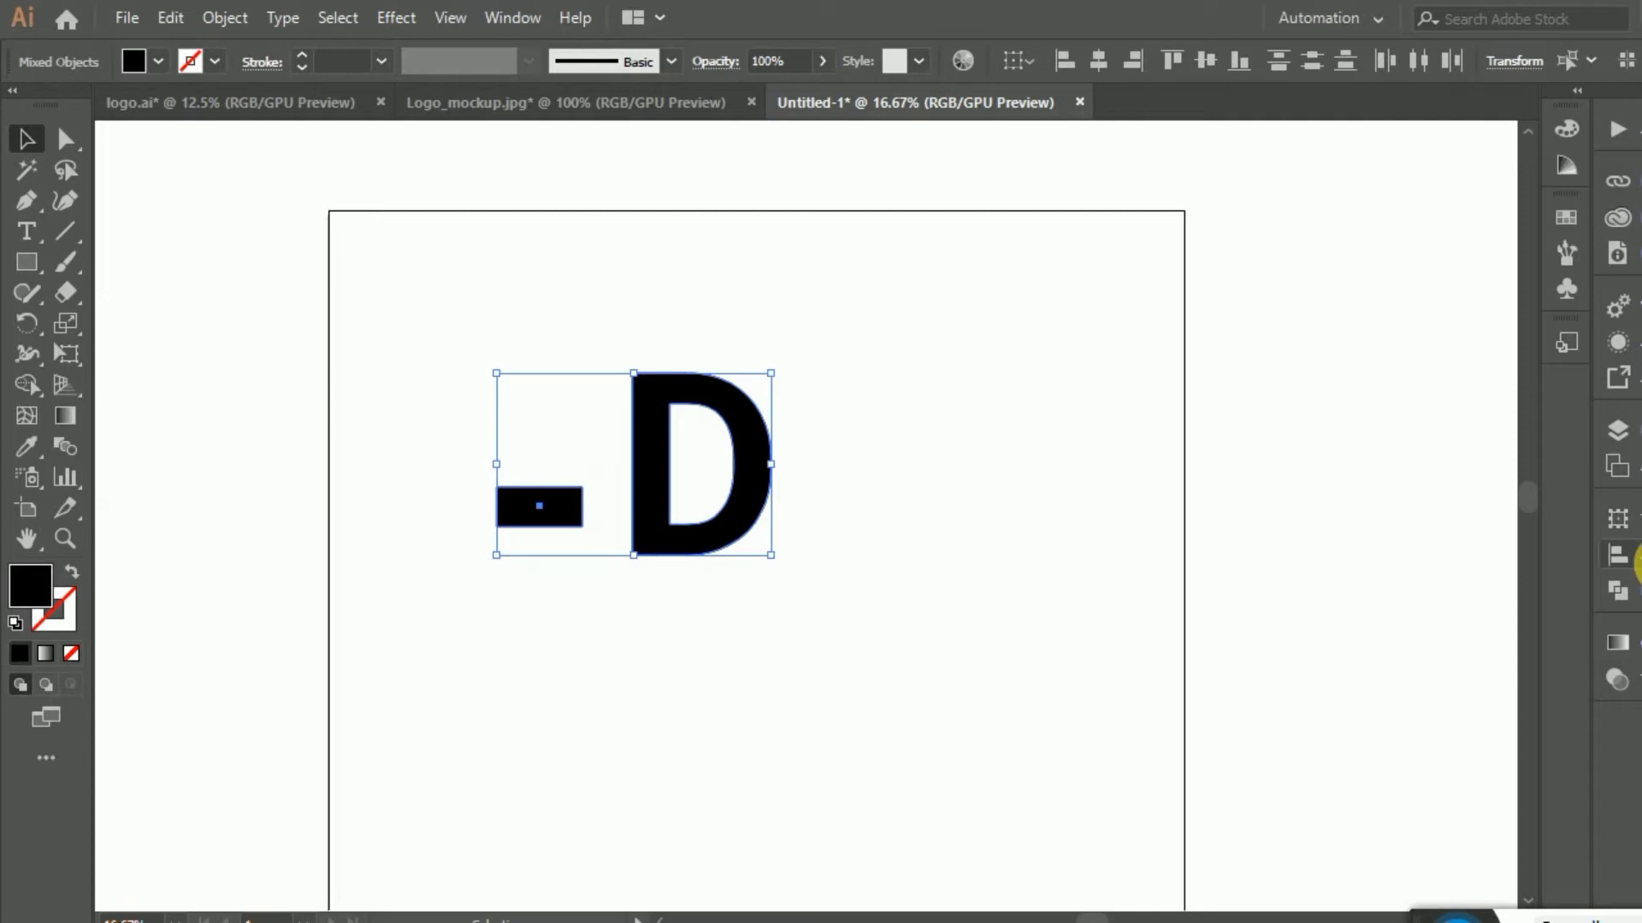
pyautogui.click(1617, 554)
pyautogui.click(1515, 577)
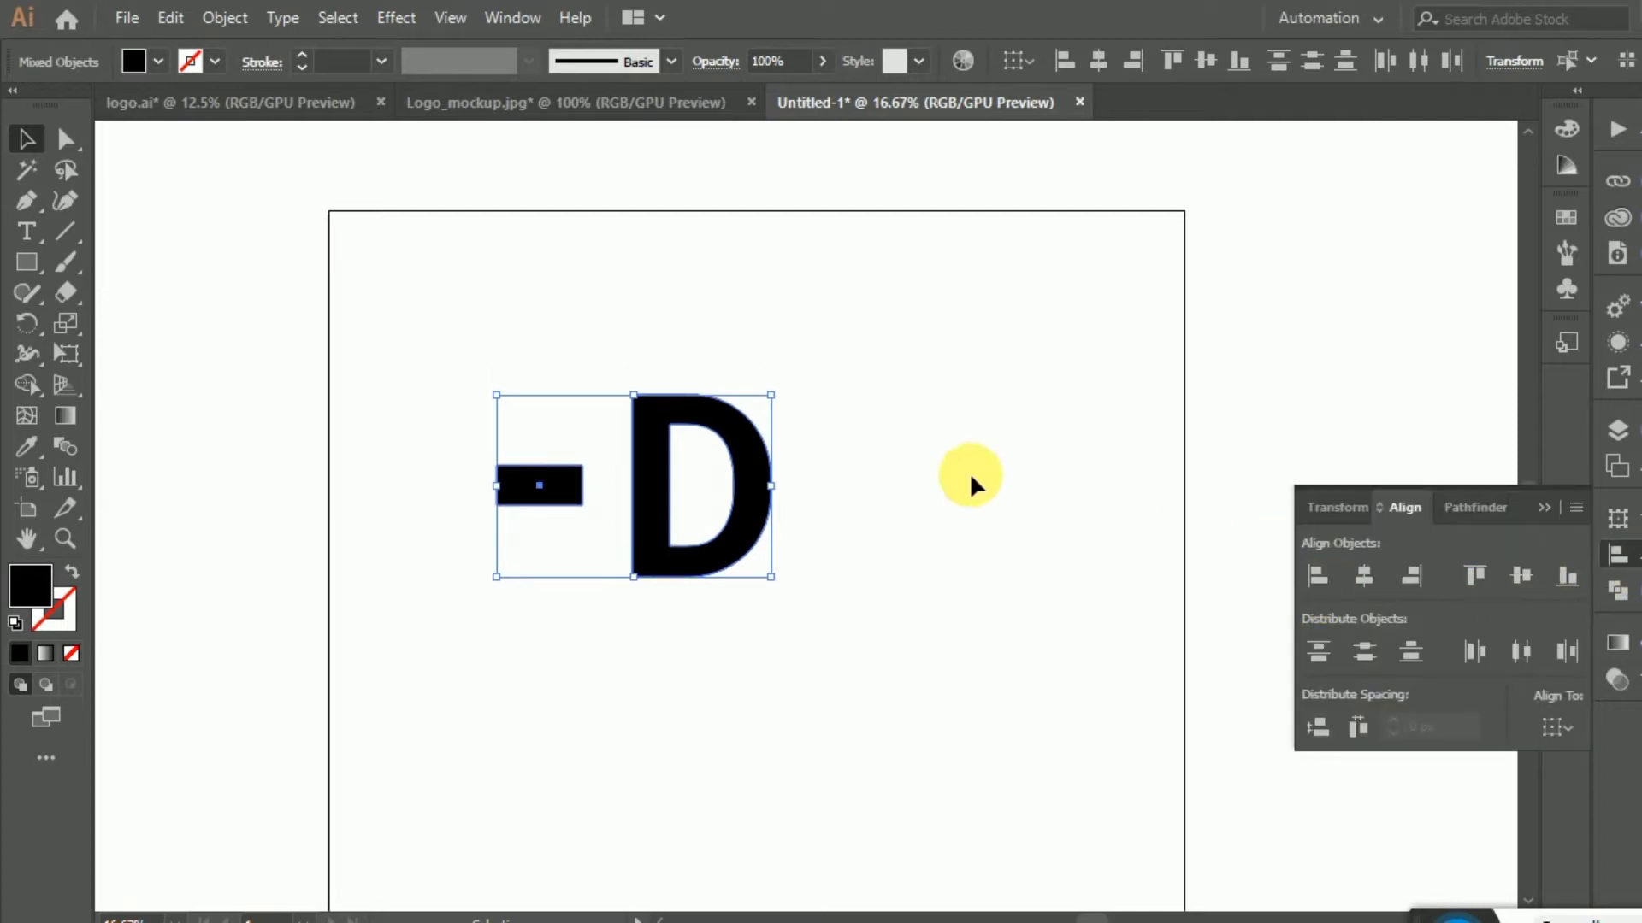
pyautogui.click(595, 183)
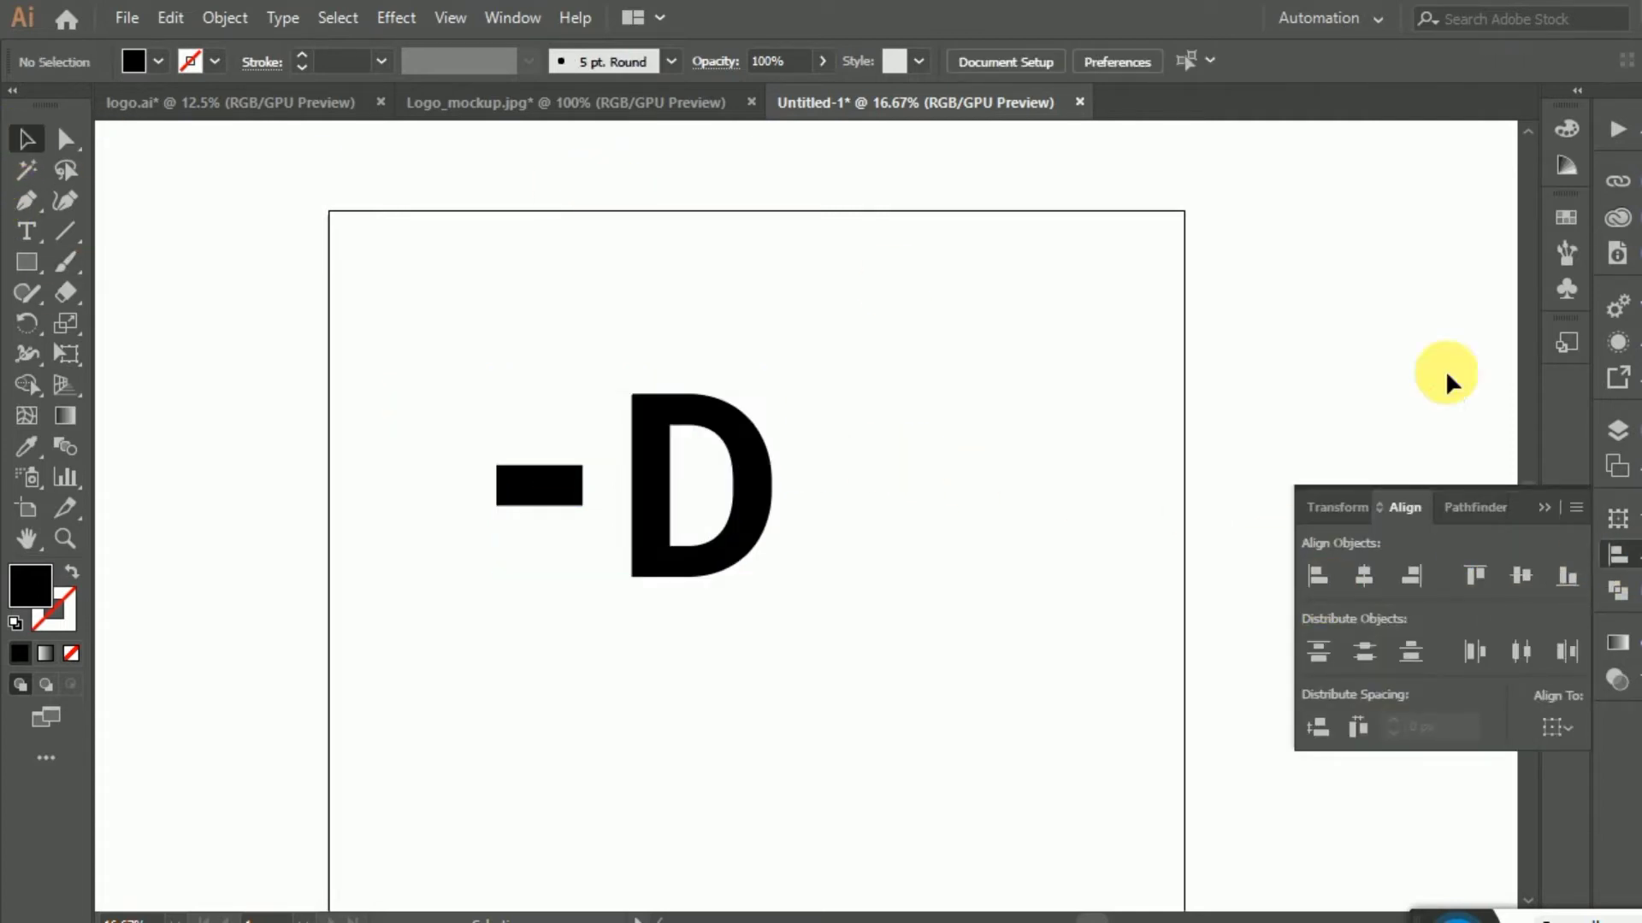
pyautogui.click(1545, 510)
# - Move the bar horizontally across the D's stem until its right end meets the stem's inner edge
pyautogui.scroll(2, 546, 478)
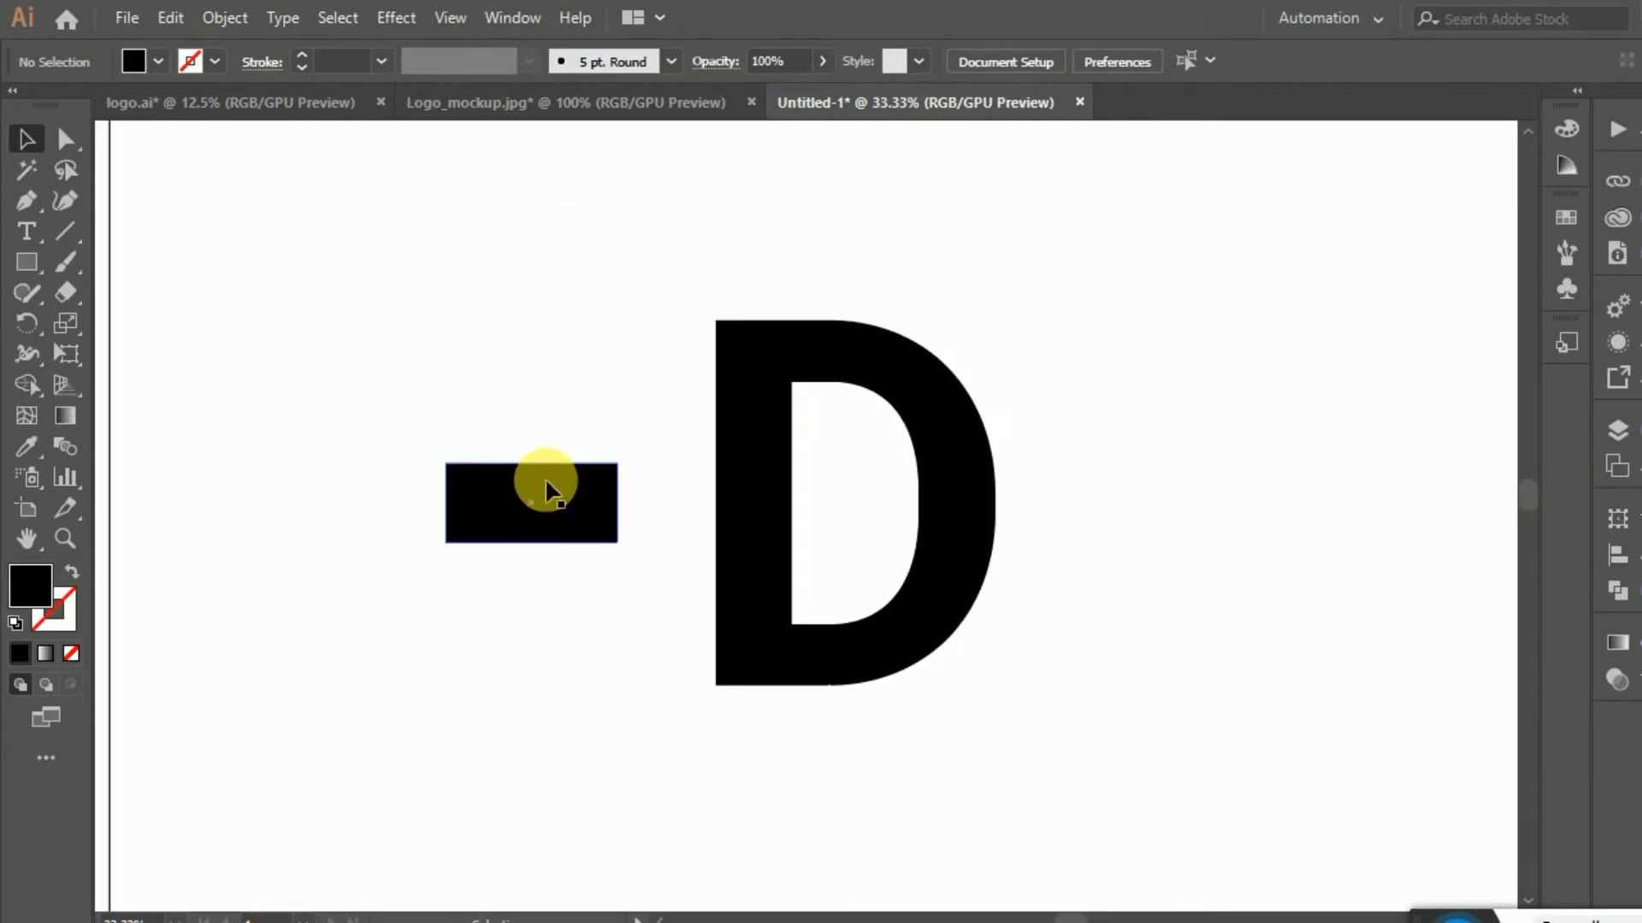
pyautogui.click(547, 481)
pyautogui.moveTo(521, 487); pyautogui.dragTo(693, 500)
pyautogui.scroll(4, 733, 469)
pyautogui.scroll(-3, 740, 470)
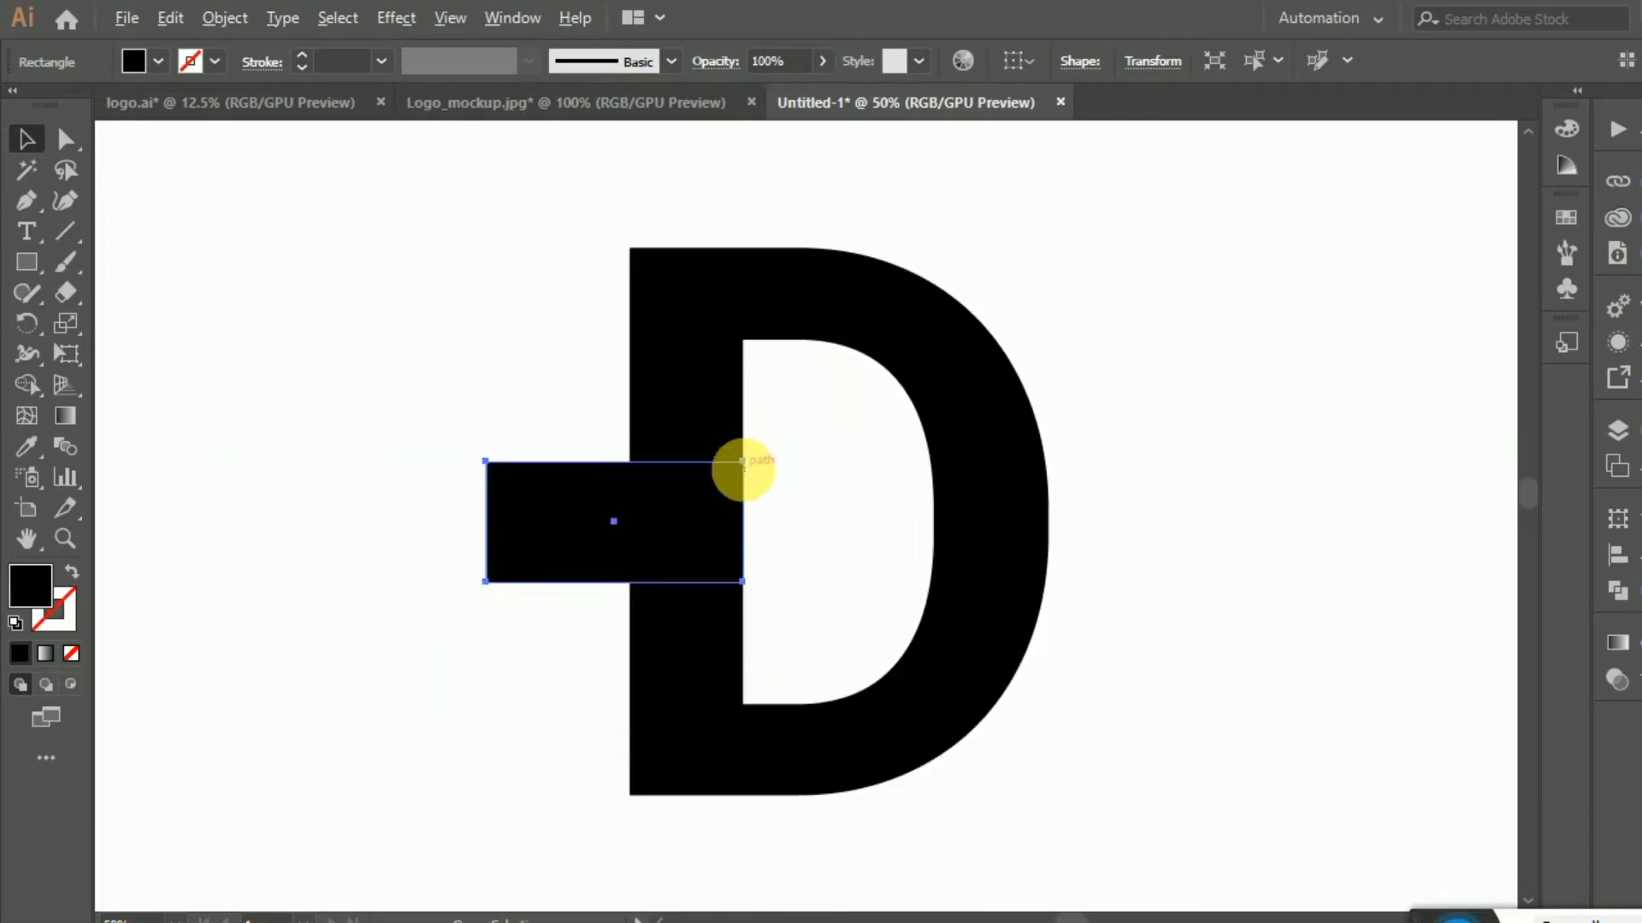
pyautogui.scroll(1, 732, 498)
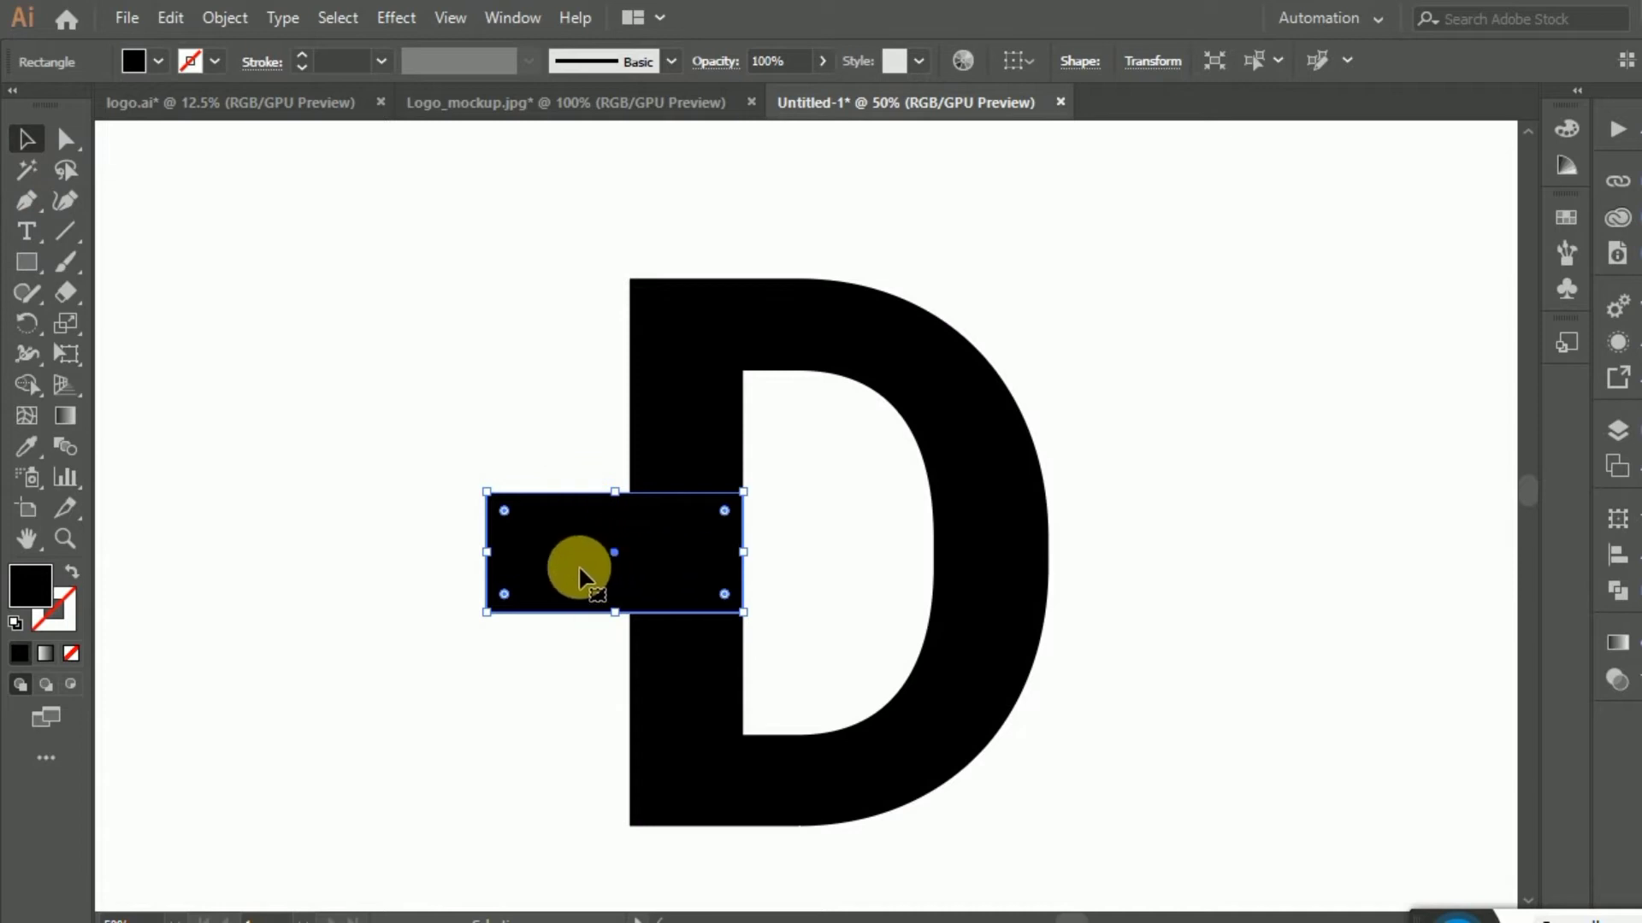
# - Duplicate the bar in place and nudge the copy straight down, leaving a thin strip of the original exposed above it
pyautogui.moveTo(577, 566); pyautogui.dragTo(575, 573)
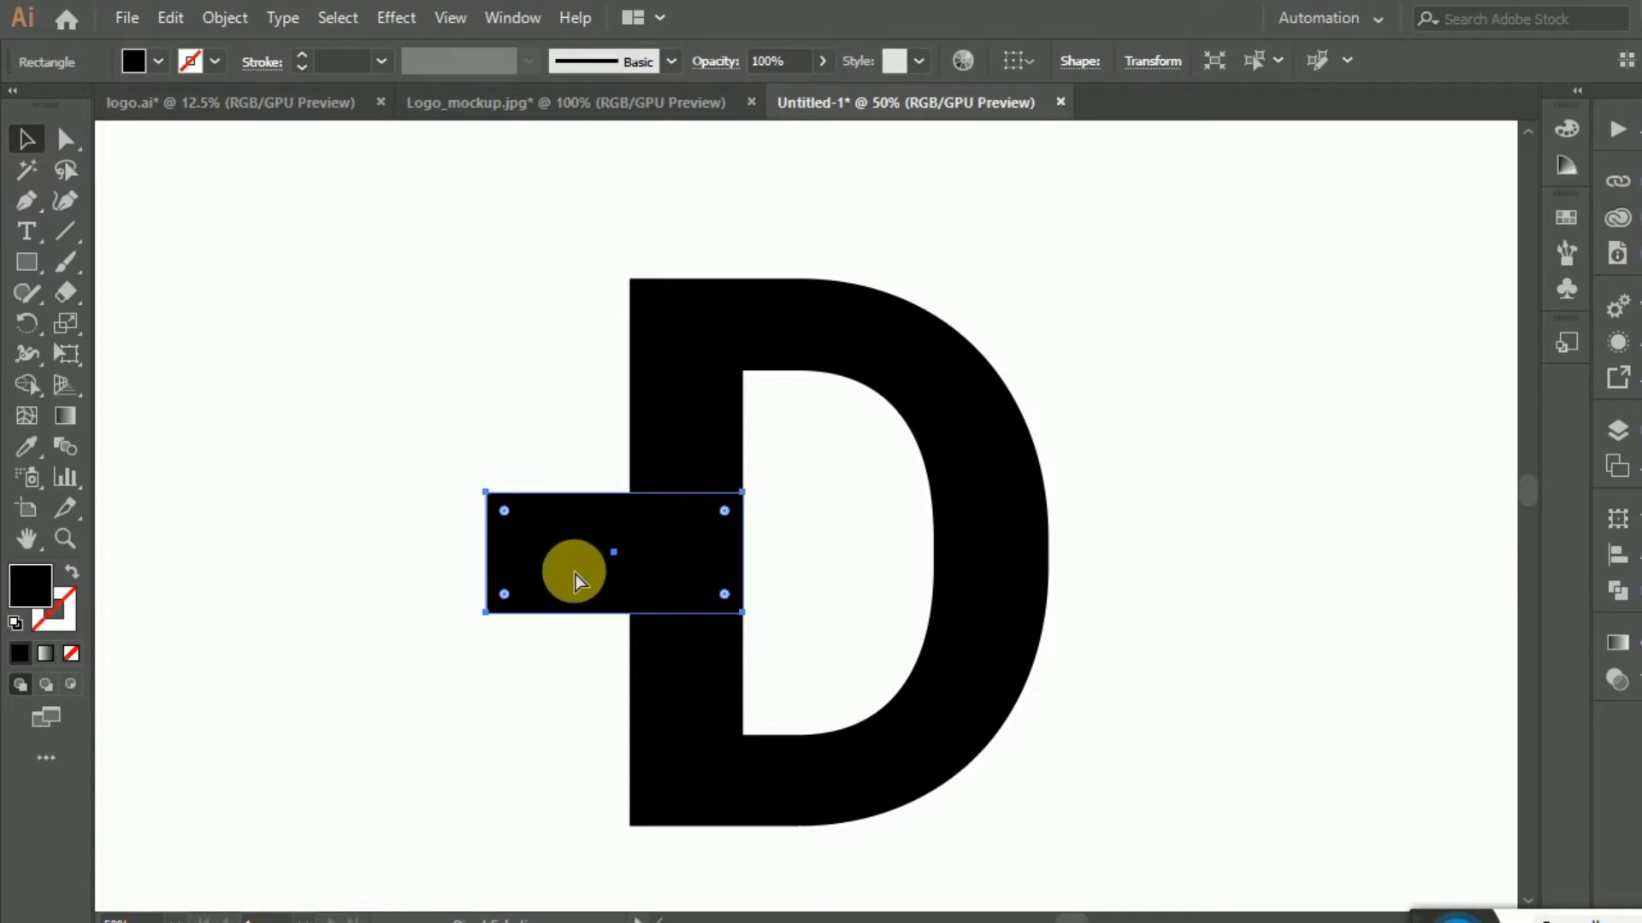
pyautogui.moveTo(574, 573); pyautogui.dragTo(575, 573)
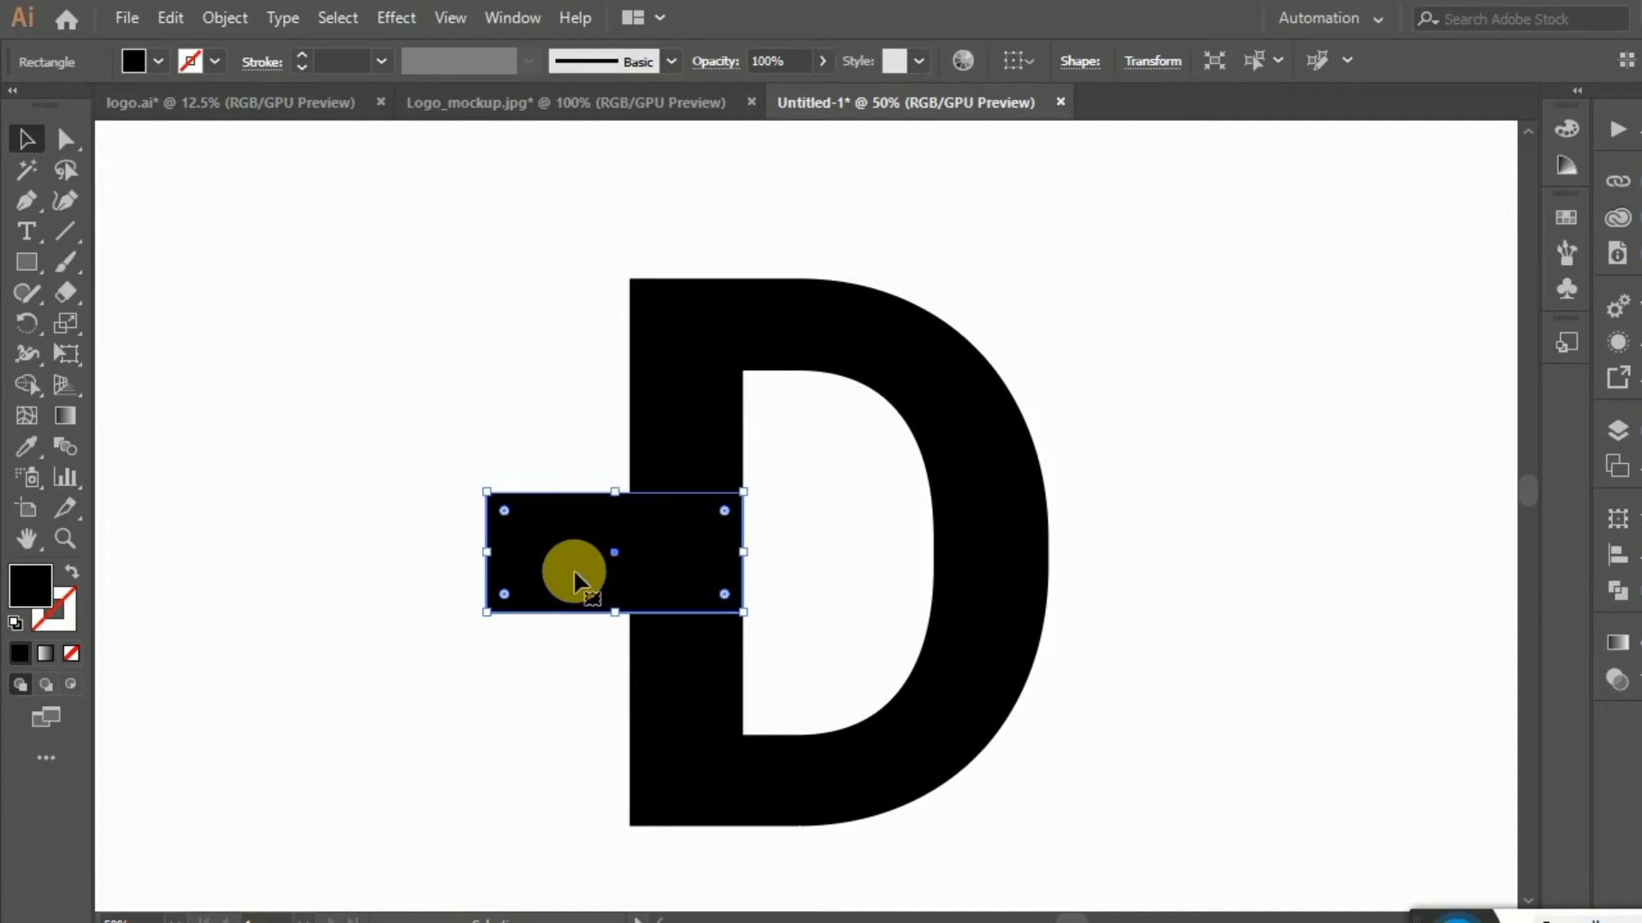
pyautogui.press('Down')
pyautogui.press('Down')
pyautogui.press('Down')
pyautogui.press('Down')
pyautogui.press('Down')
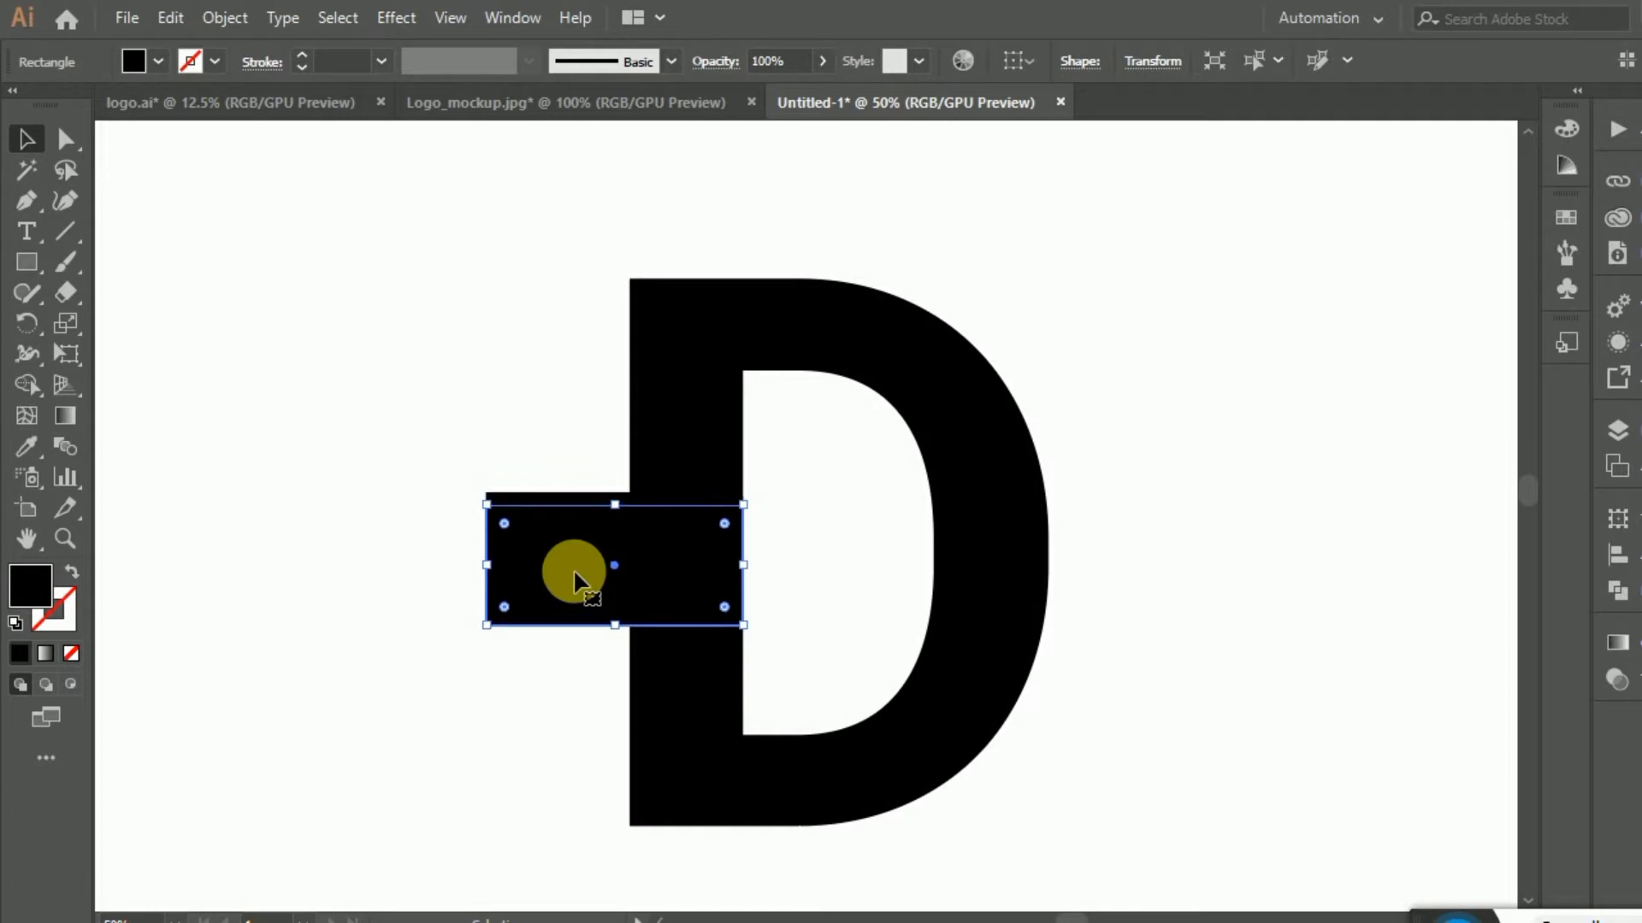
pyautogui.press('Down')
pyautogui.press('Down')
pyautogui.press('Down')
pyautogui.press('Down')
pyautogui.press('Down')
pyautogui.press('Down')
pyautogui.press('Down')
pyautogui.press('Down')
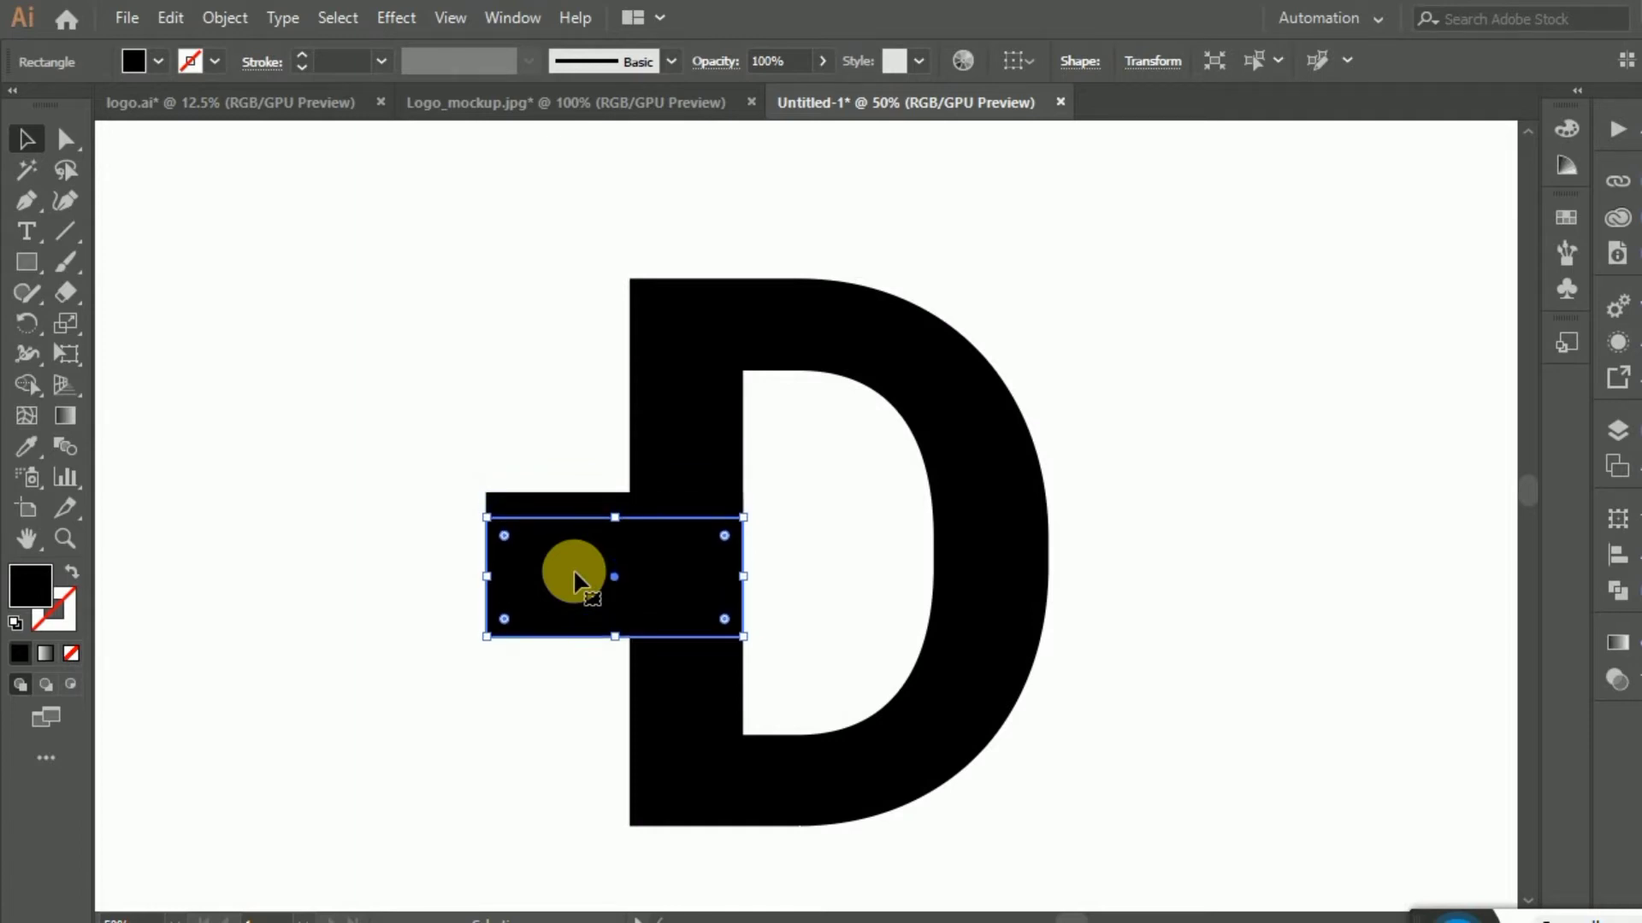
pyautogui.press('Down')
pyautogui.press('Down')
pyautogui.press('Down')
pyautogui.press('Down')
pyautogui.press('Down')
pyautogui.press('Down')
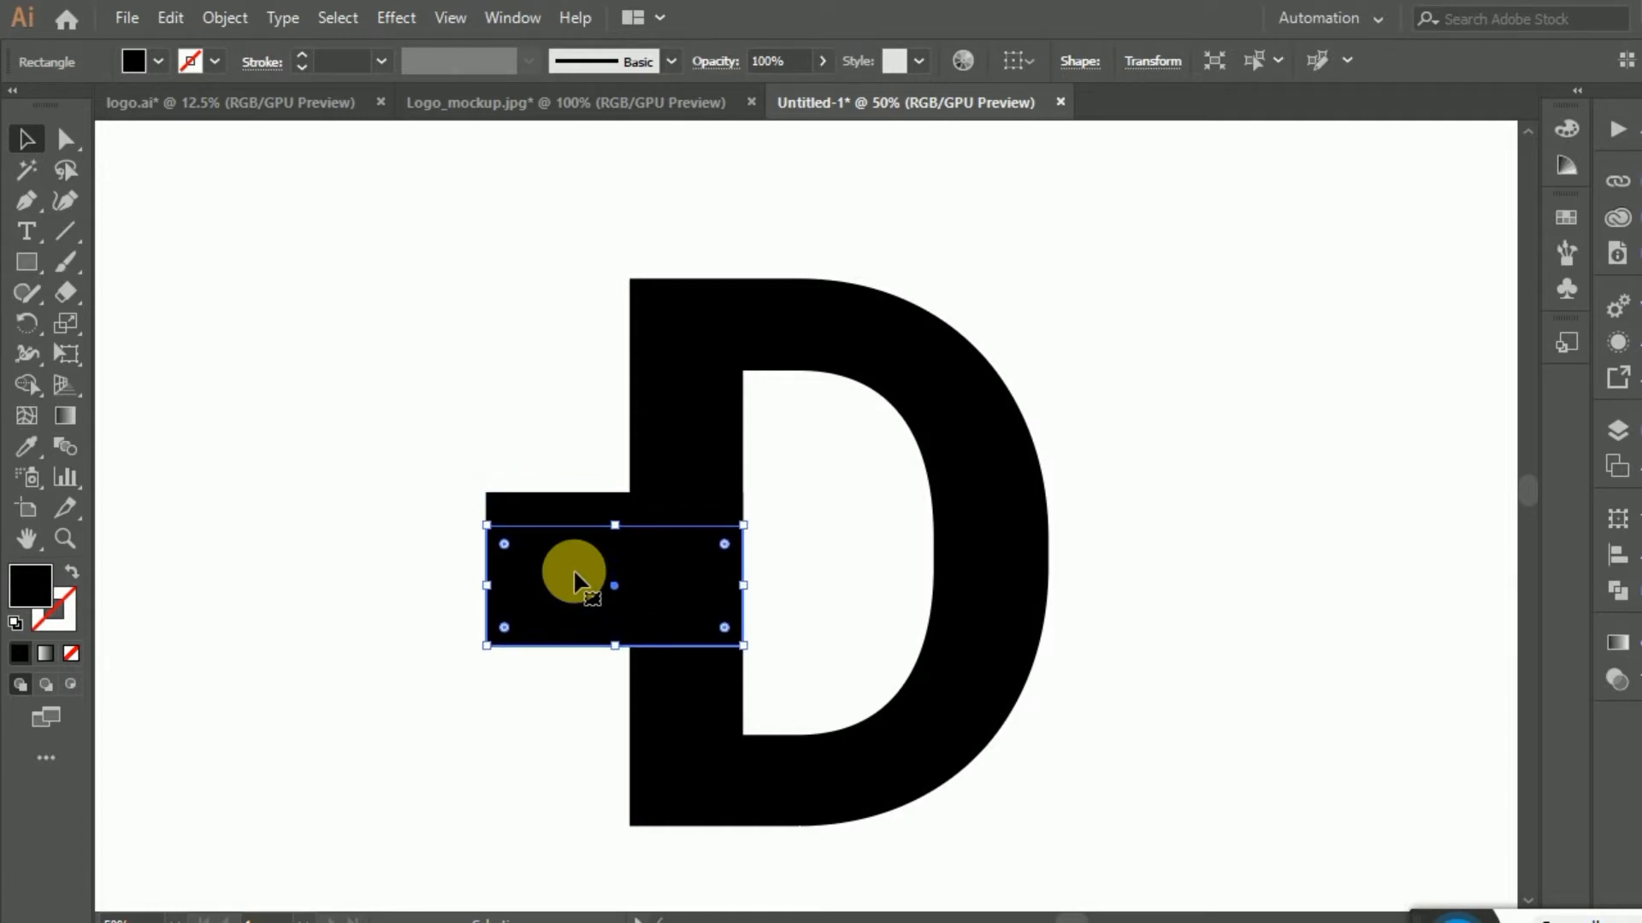
# - Create a 140 px wide, 750 px high rectangle to the left of the D and its crossbar
pyautogui.scroll(-1, 570, 572)
pyautogui.hscroll(1, 504, 551)
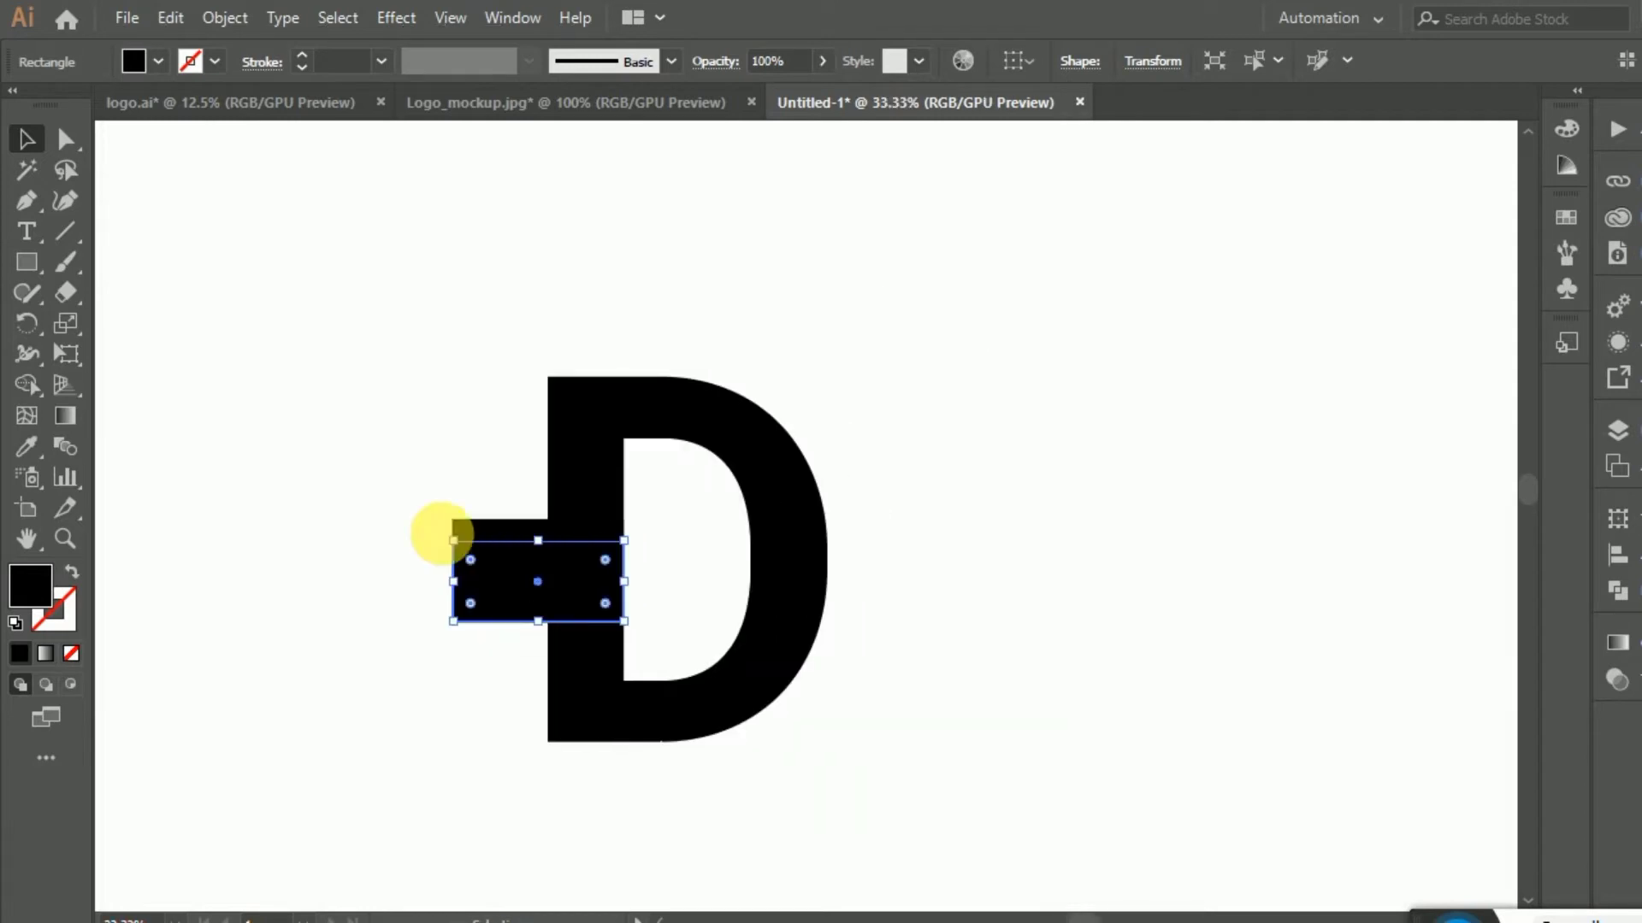
pyautogui.hscroll(-1, 376, 498)
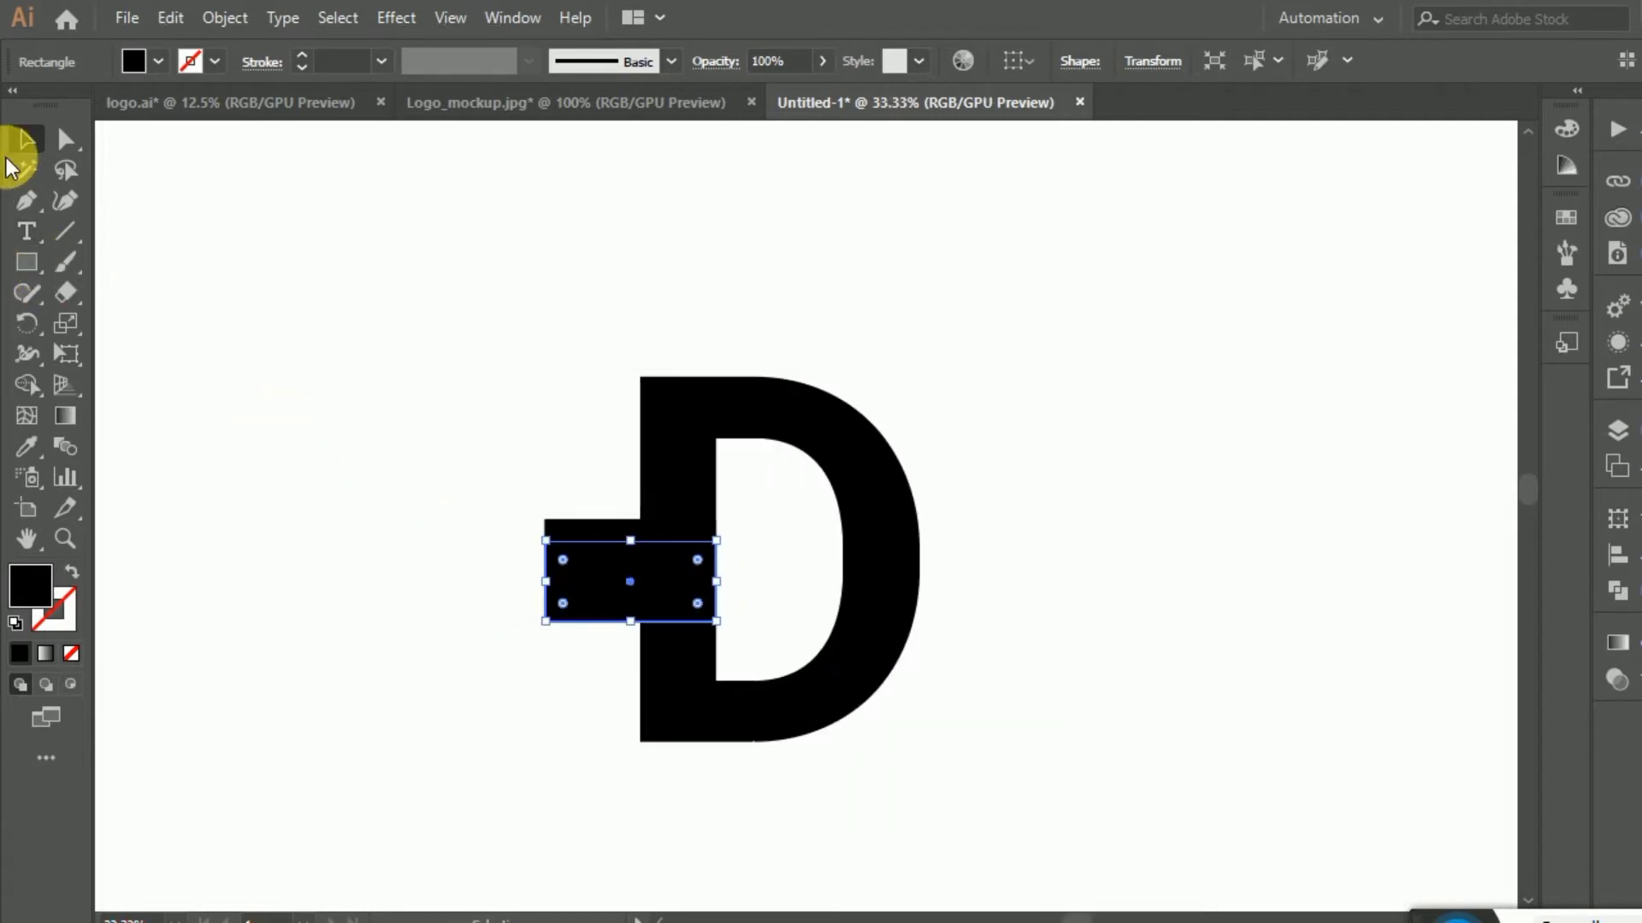
pyautogui.click(201, 245)
pyautogui.click(20, 272)
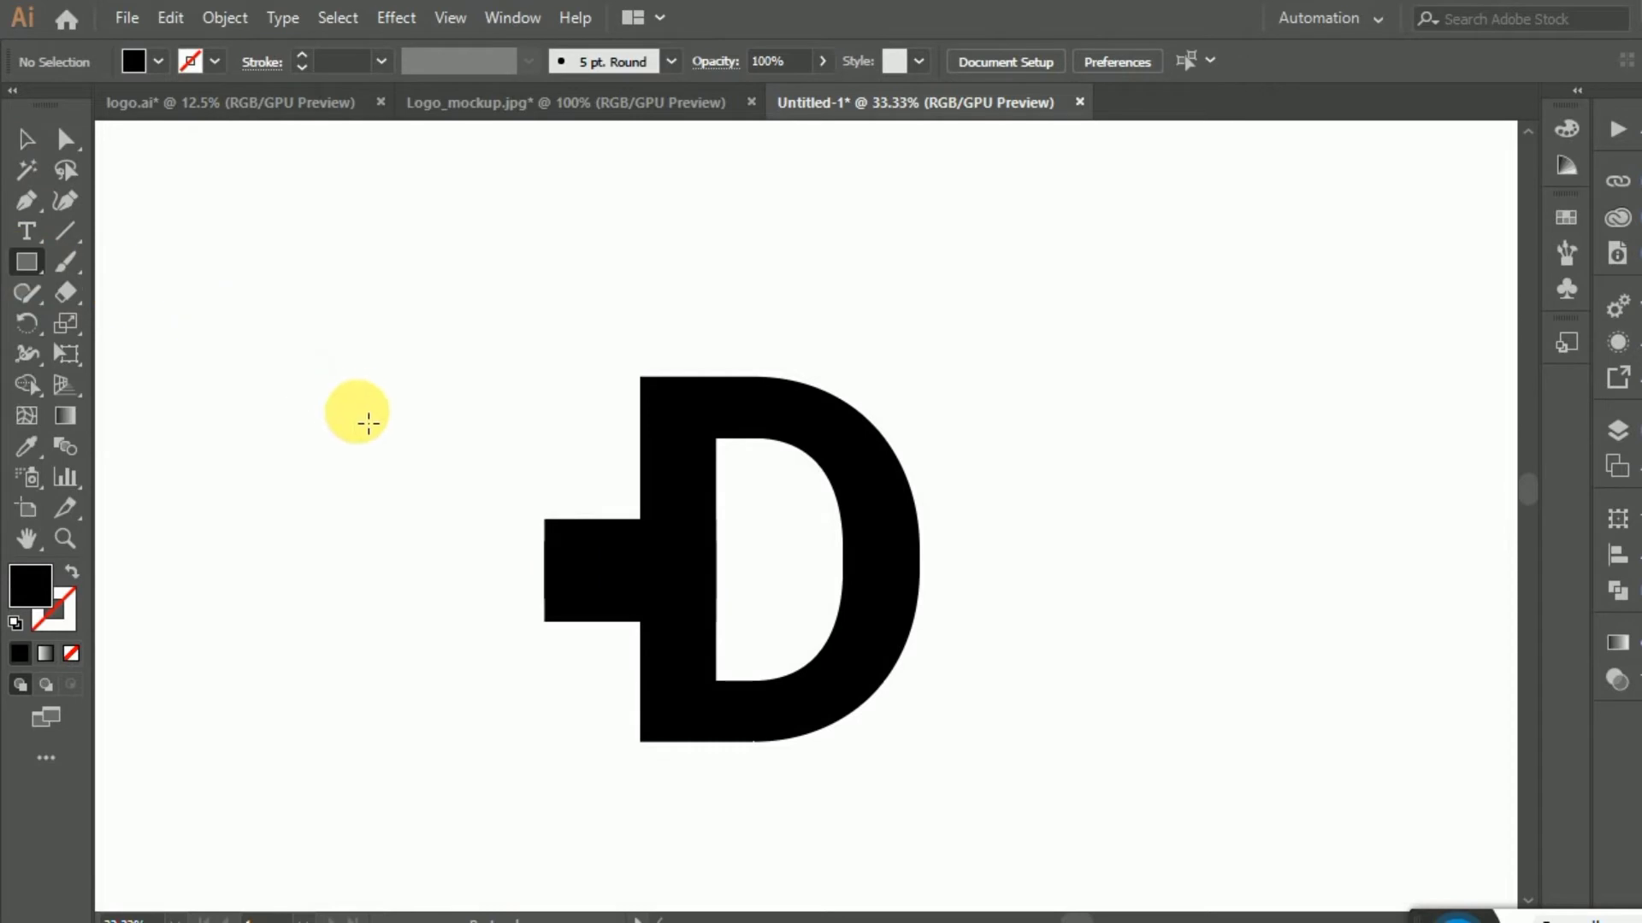
pyautogui.click(342, 474)
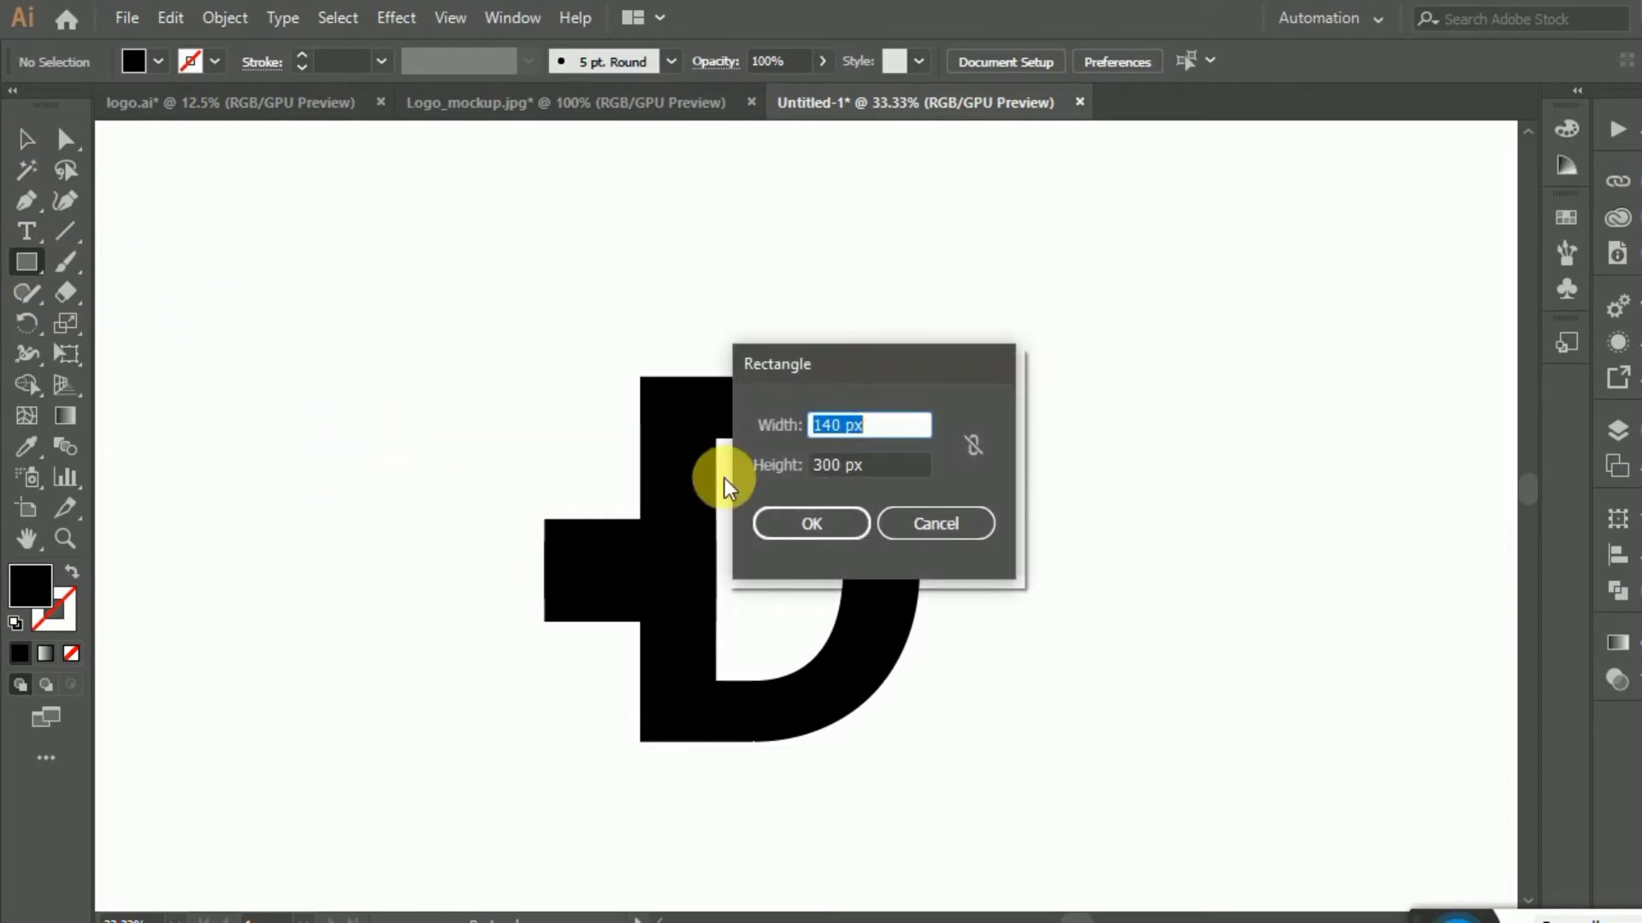
pyautogui.click(870, 477)
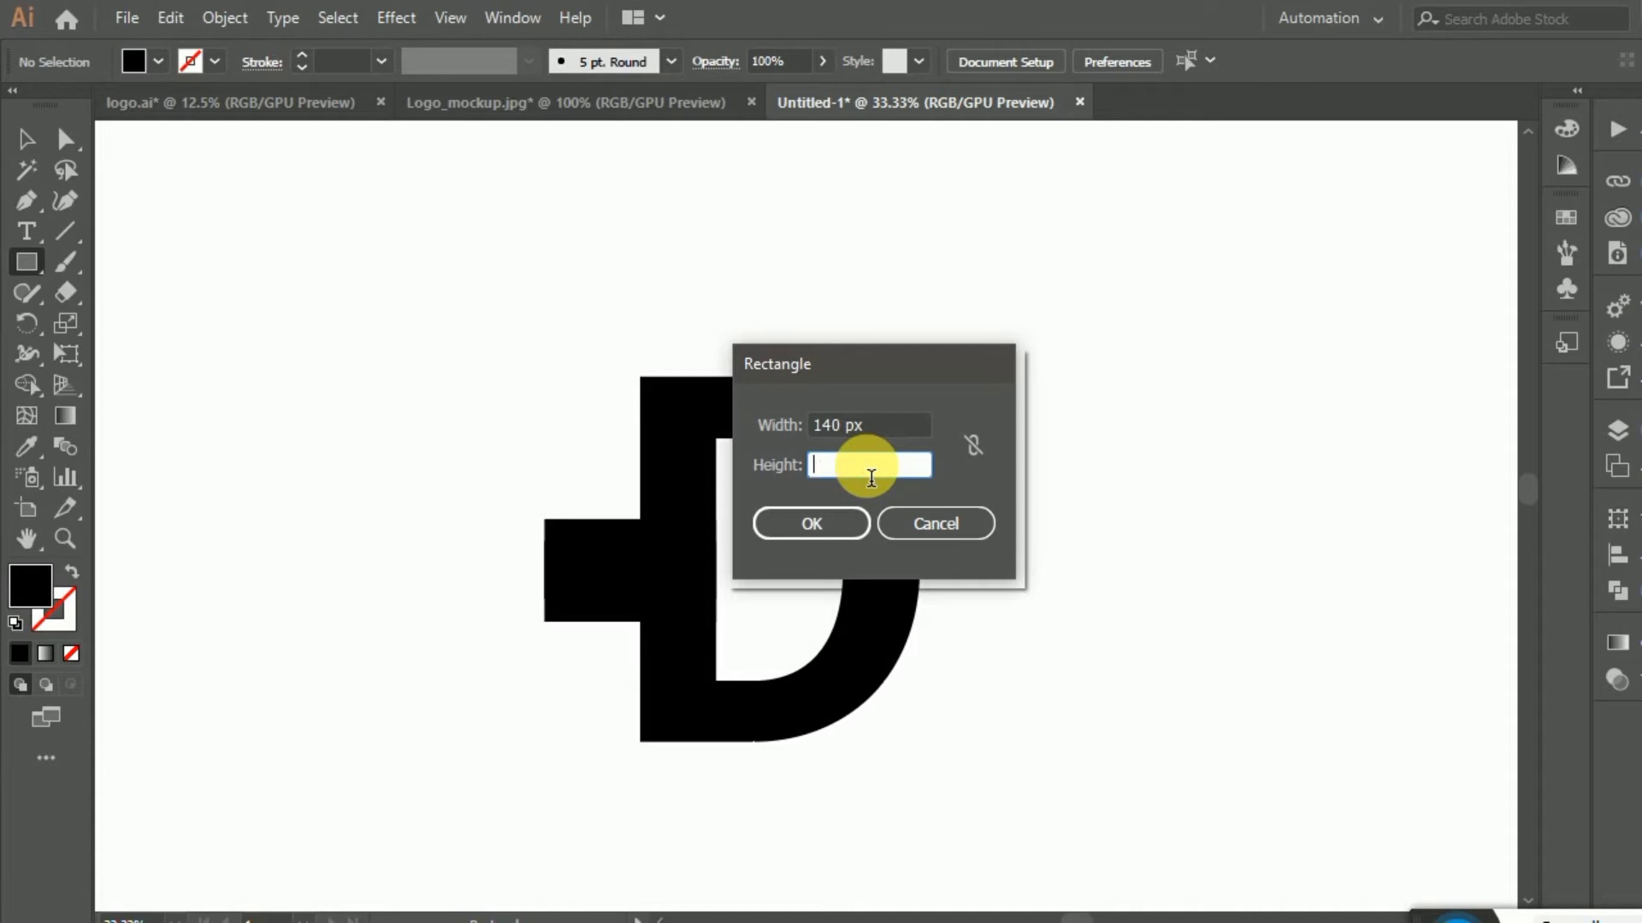
pyautogui.write('750')
pyautogui.press('Return')
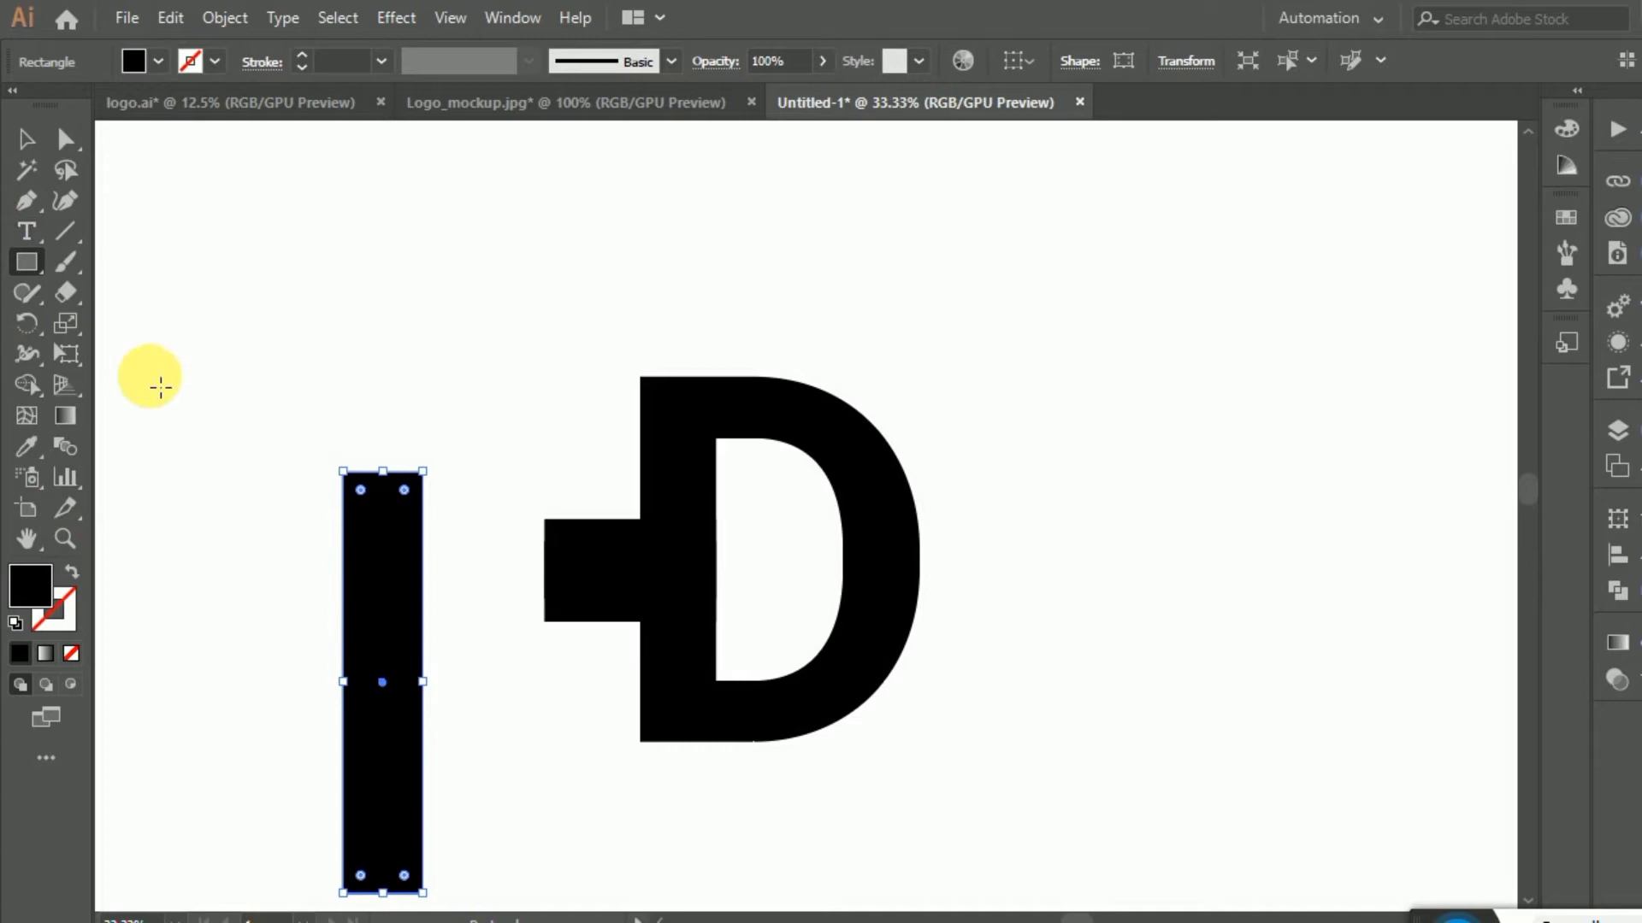
# - Move the tall rectangle beside the crossbar's left end and rotate it -25° to form the slanted leg of the A
pyautogui.click(22, 141)
pyautogui.moveTo(394, 652); pyautogui.dragTo(495, 551)
pyautogui.rightClick(488, 537)
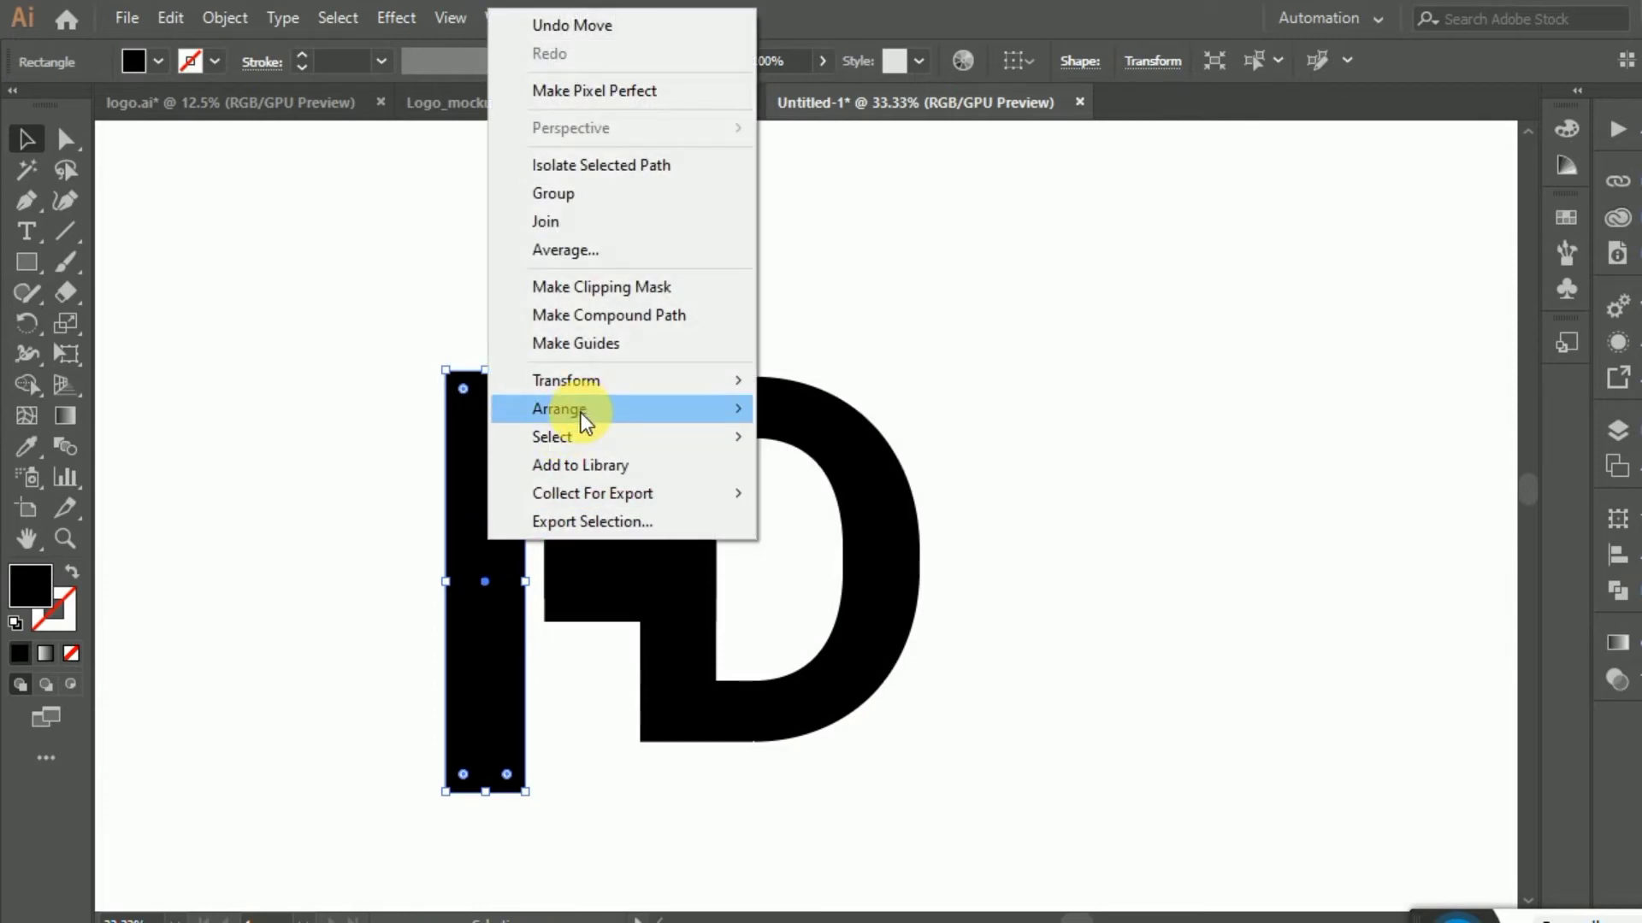
pyautogui.moveTo(599, 388)
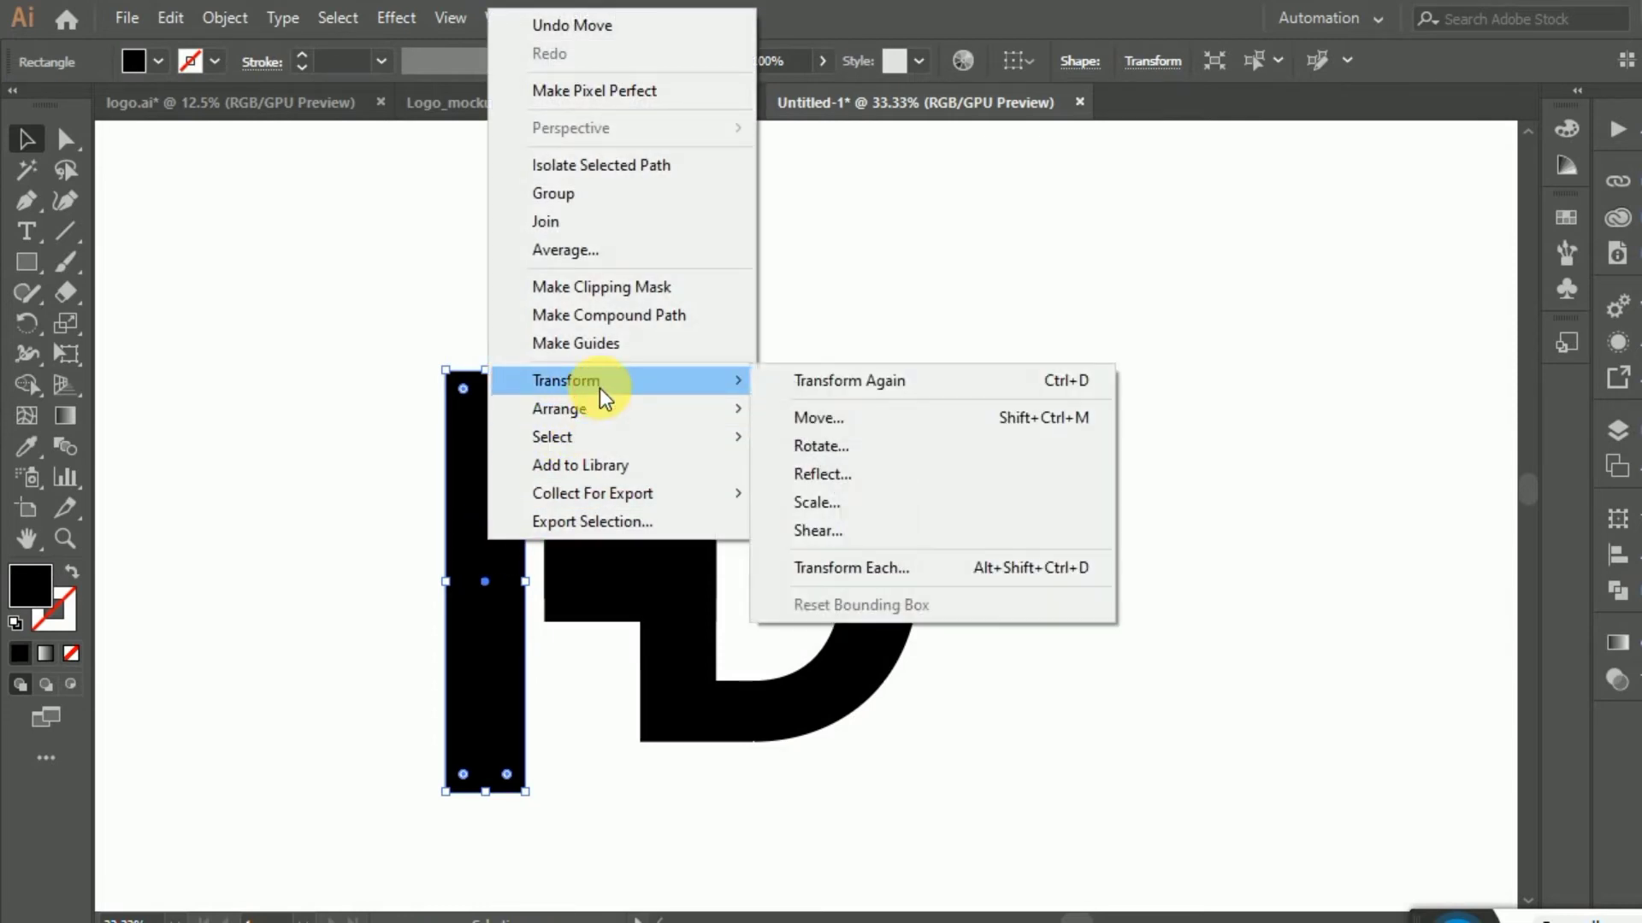
pyautogui.click(845, 440)
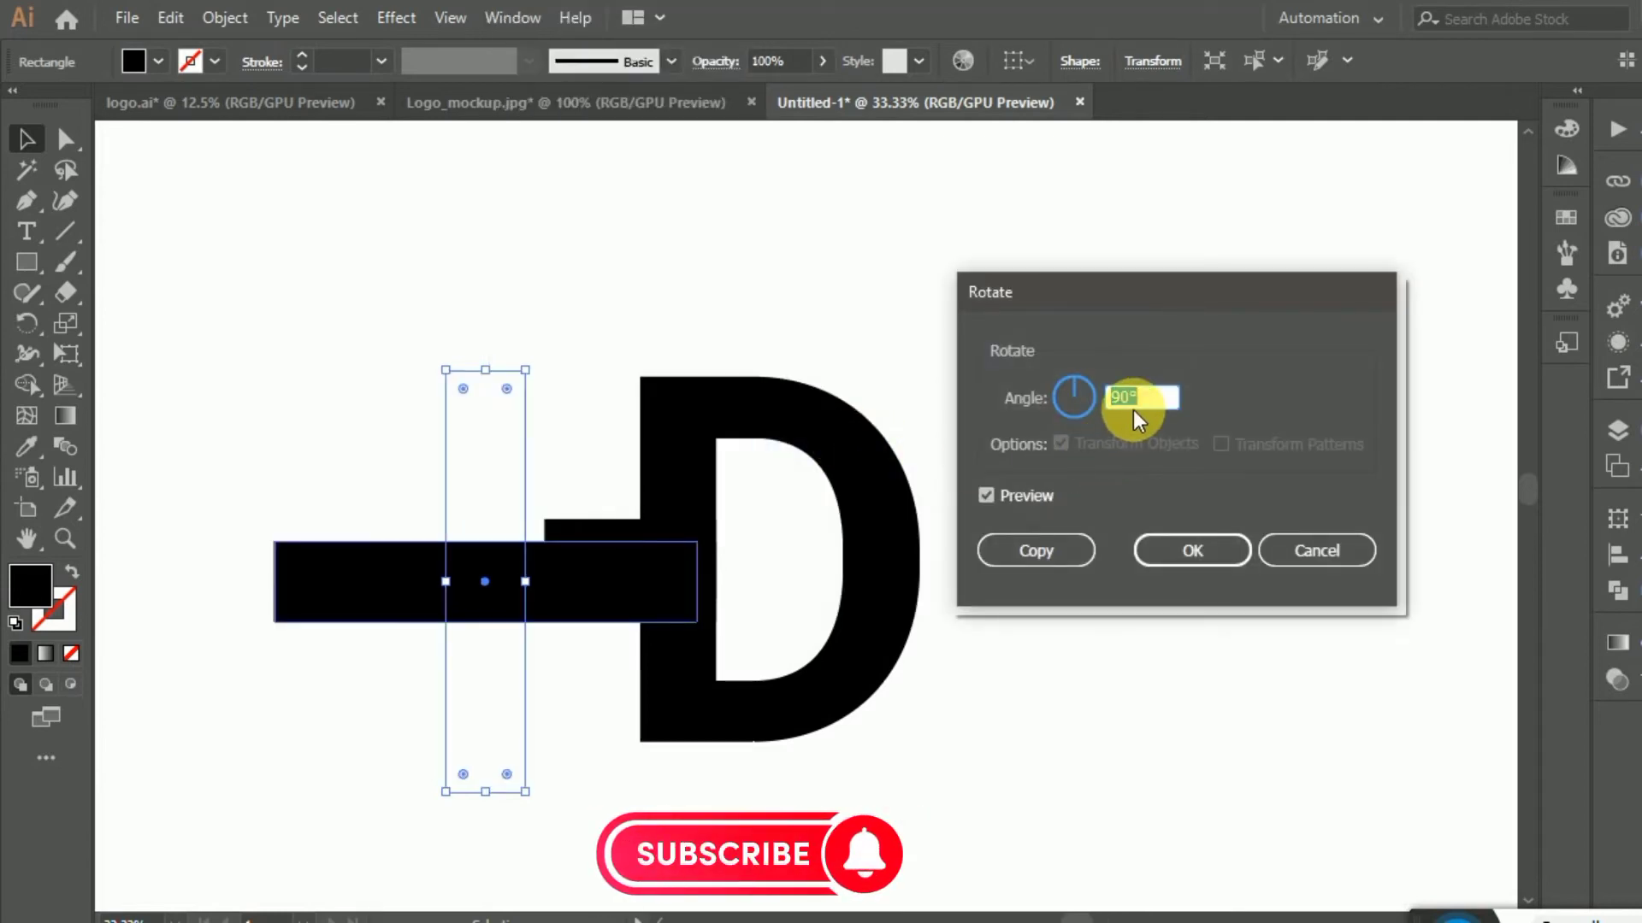
pyautogui.write('-')
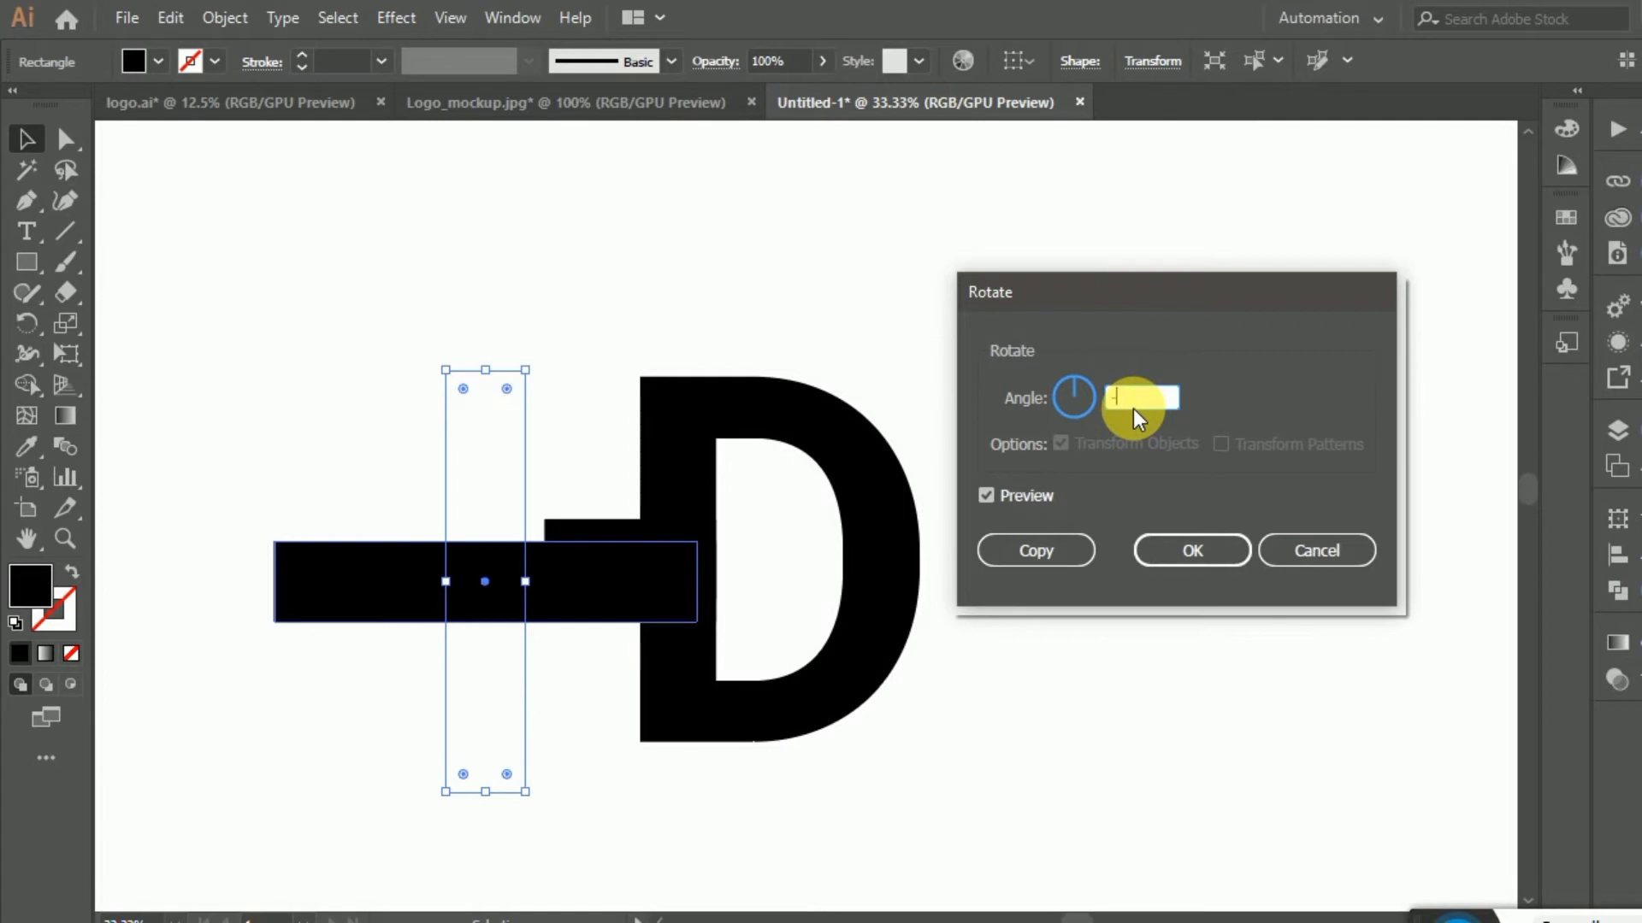
pyautogui.write('25')
pyautogui.press('Return')
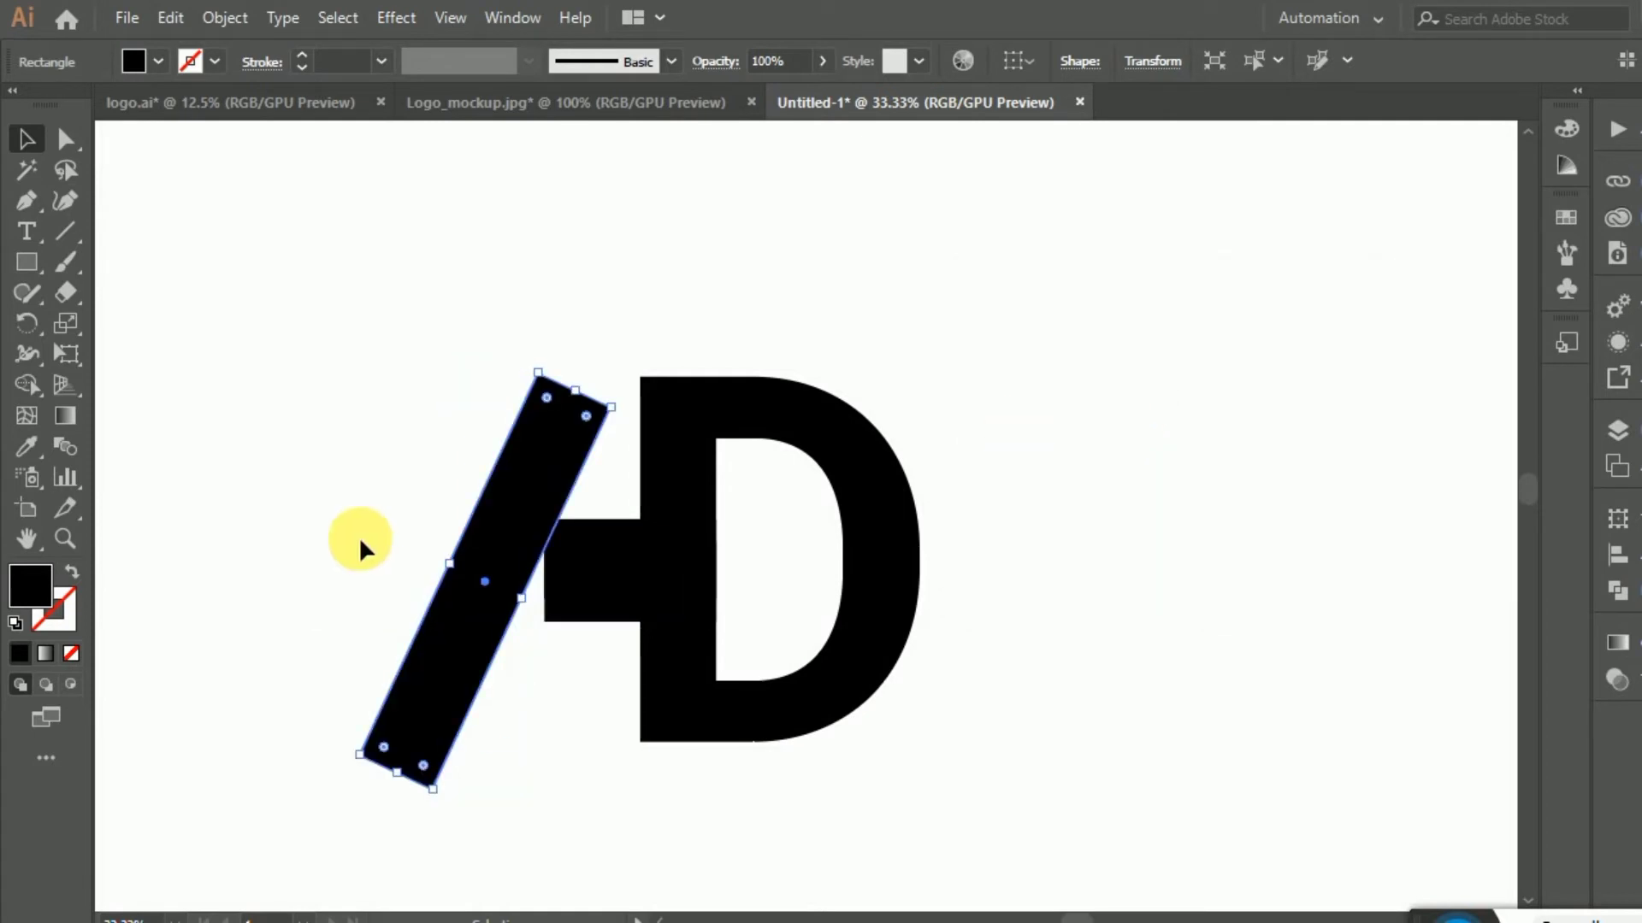
# - Move the slanted rectangle against the D so its top edge meets the upper outer corner of the stem
pyautogui.click(465, 392)
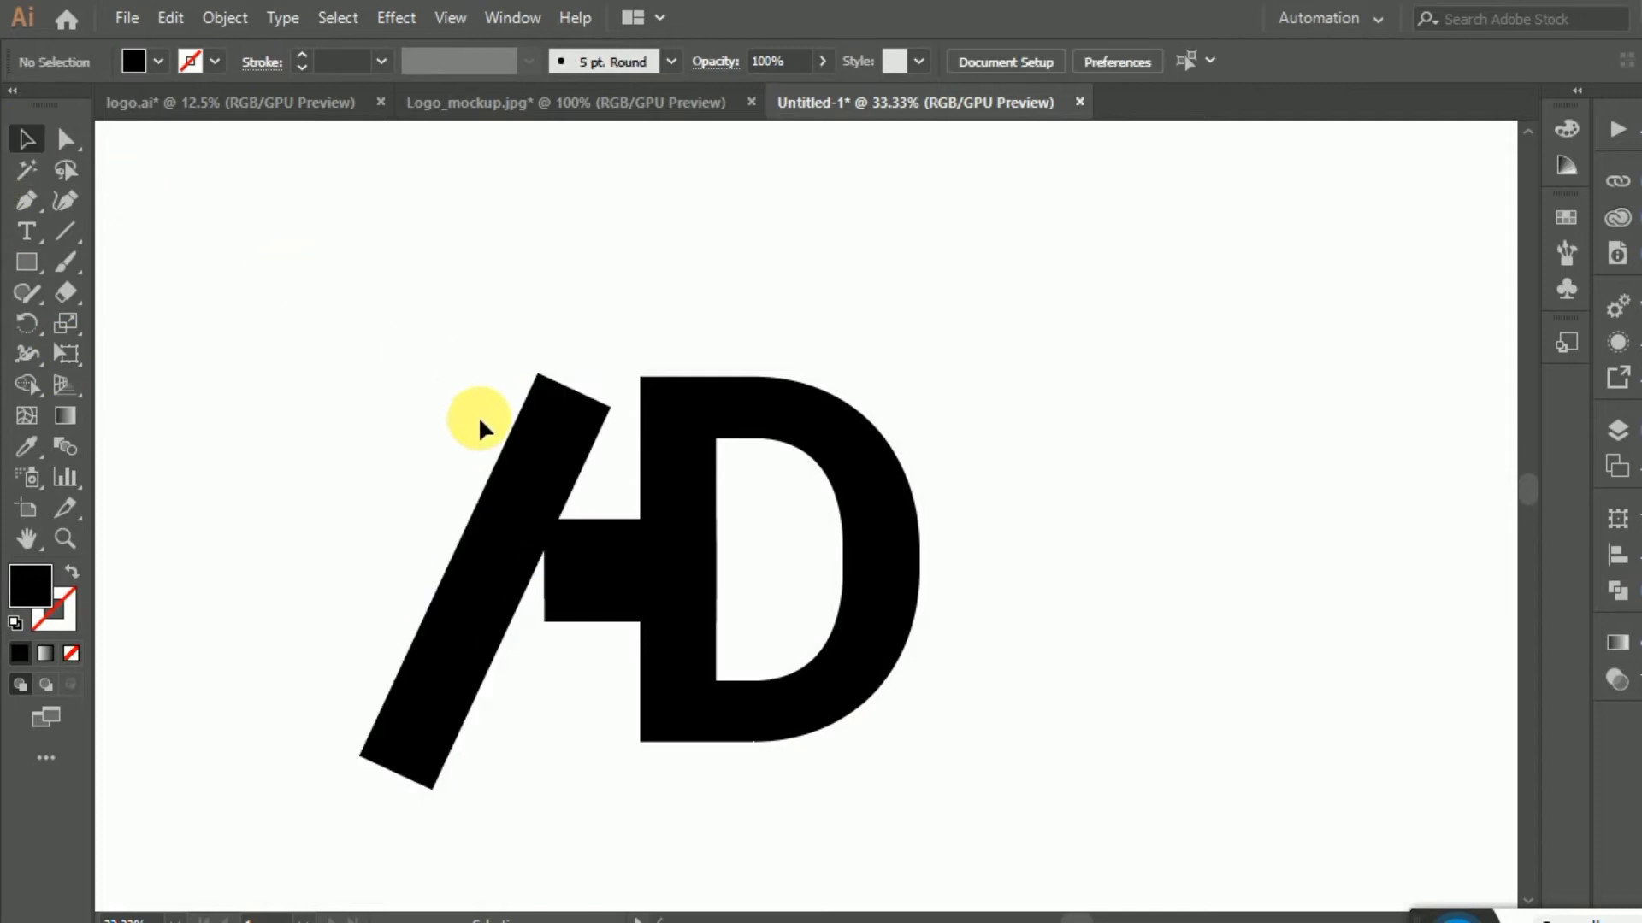
pyautogui.hscroll(2, 453, 427)
pyautogui.scroll(2, 469, 450)
pyautogui.click(470, 402)
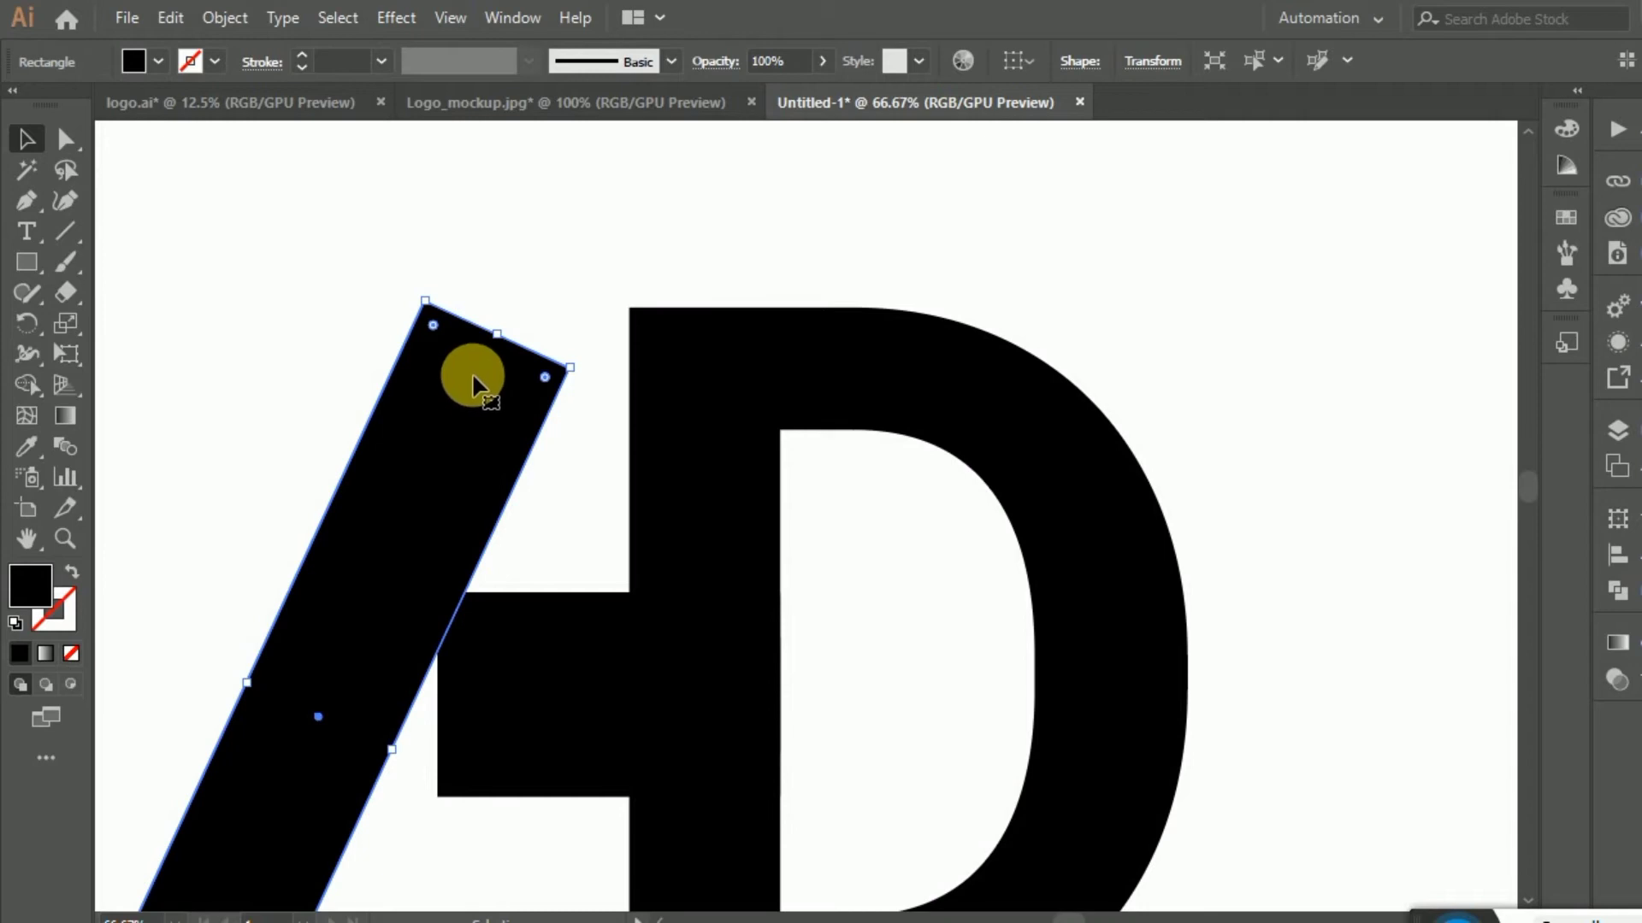
pyautogui.moveTo(472, 372); pyautogui.dragTo(598, 350)
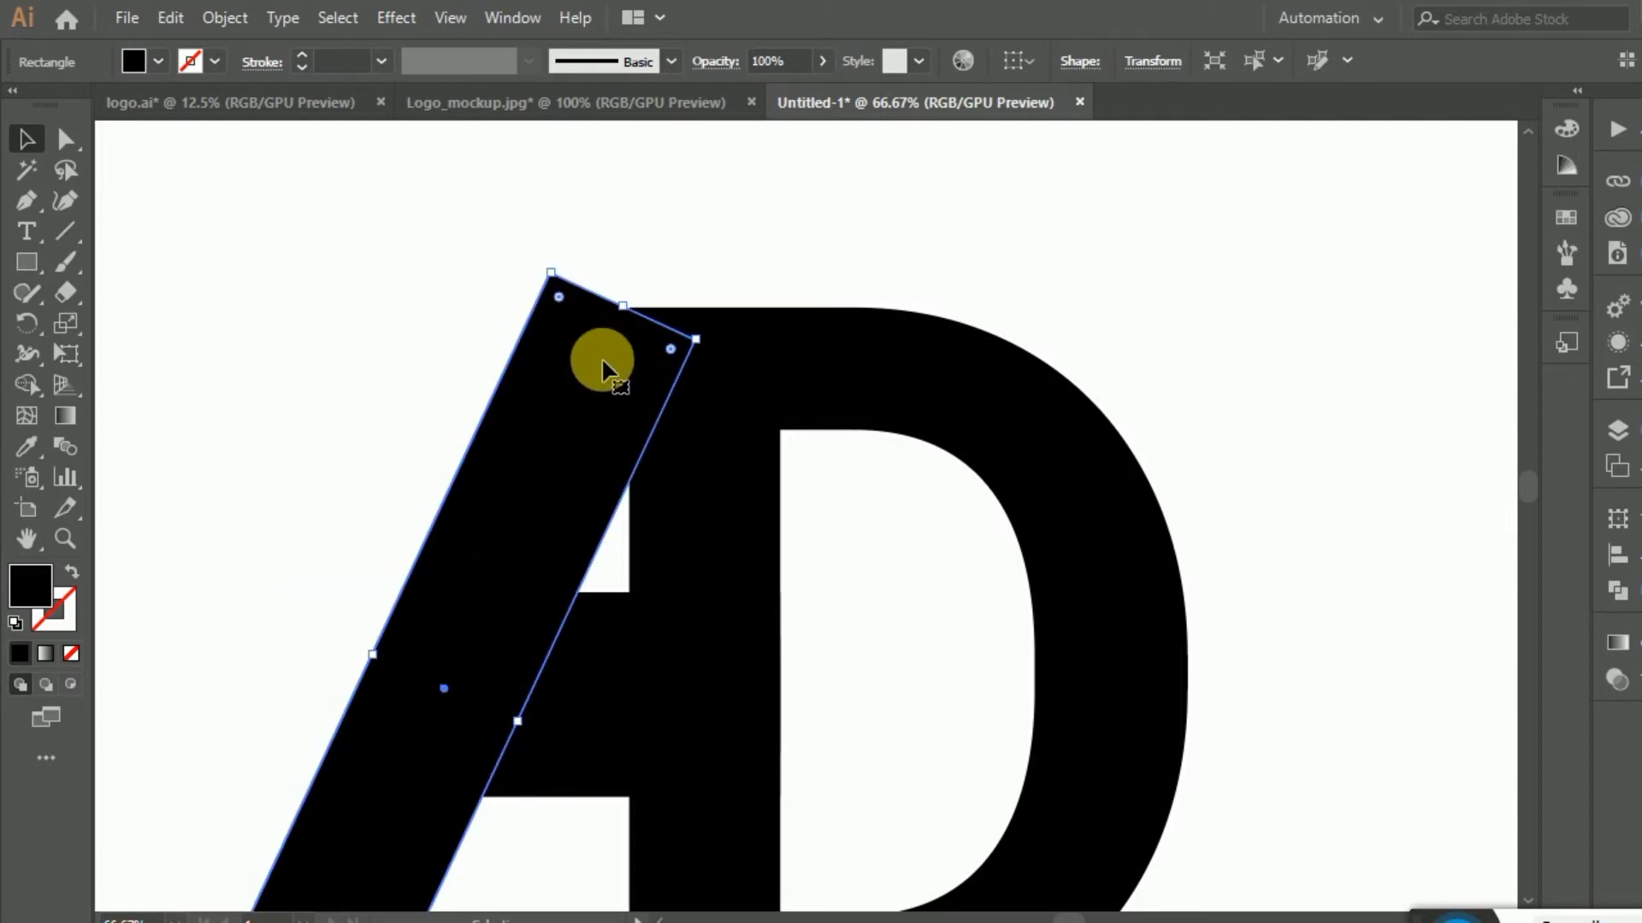
pyautogui.scroll(-1, 601, 359)
pyautogui.scroll(-2, 600, 360)
pyautogui.scroll(-2, 624, 380)
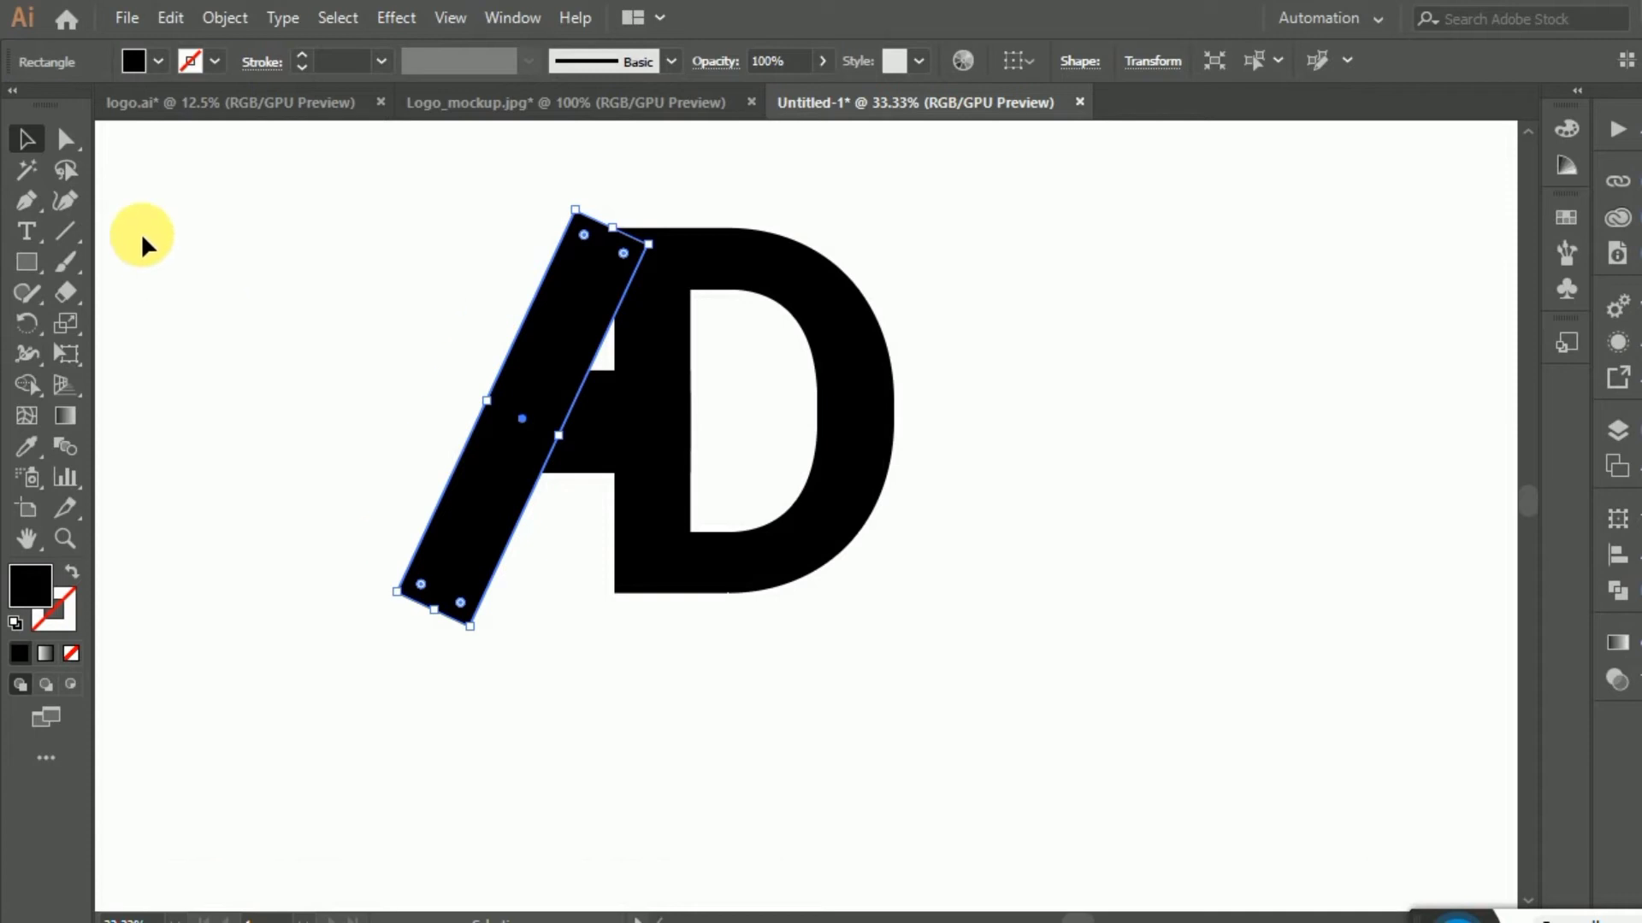
pyautogui.click(183, 243)
# - Draw a horizontal line along the D's base past the slanted leg and a vertical line up the stem's outer edge
pyautogui.click(65, 230)
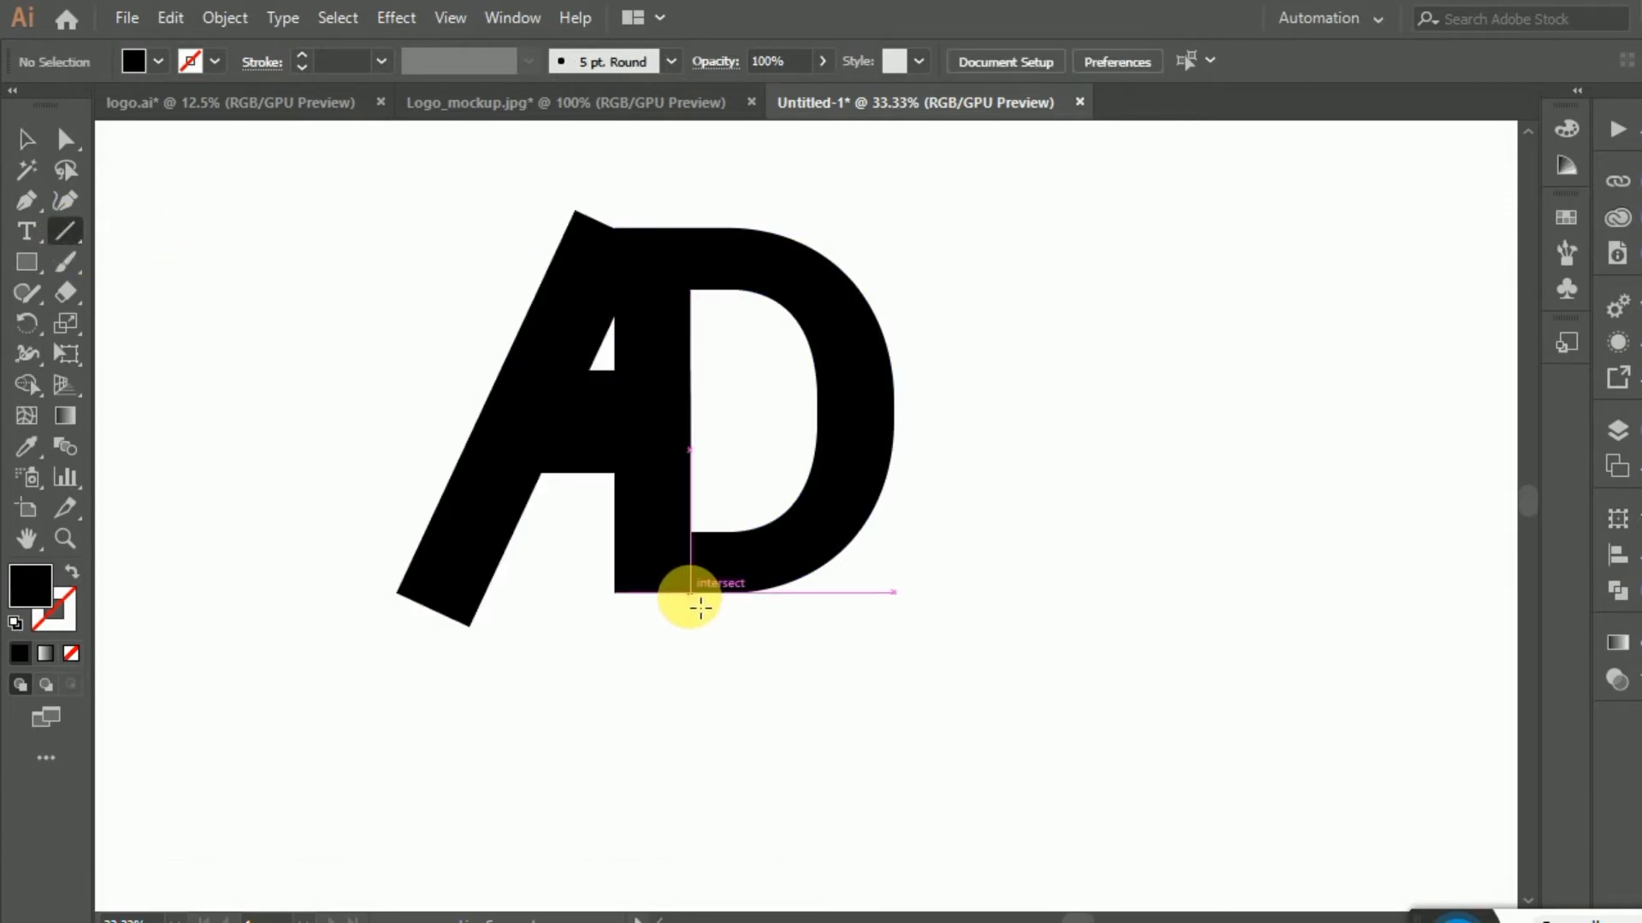
pyautogui.moveTo(700, 608); pyautogui.dragTo(338, 610)
pyautogui.scroll(3, 605, 469)
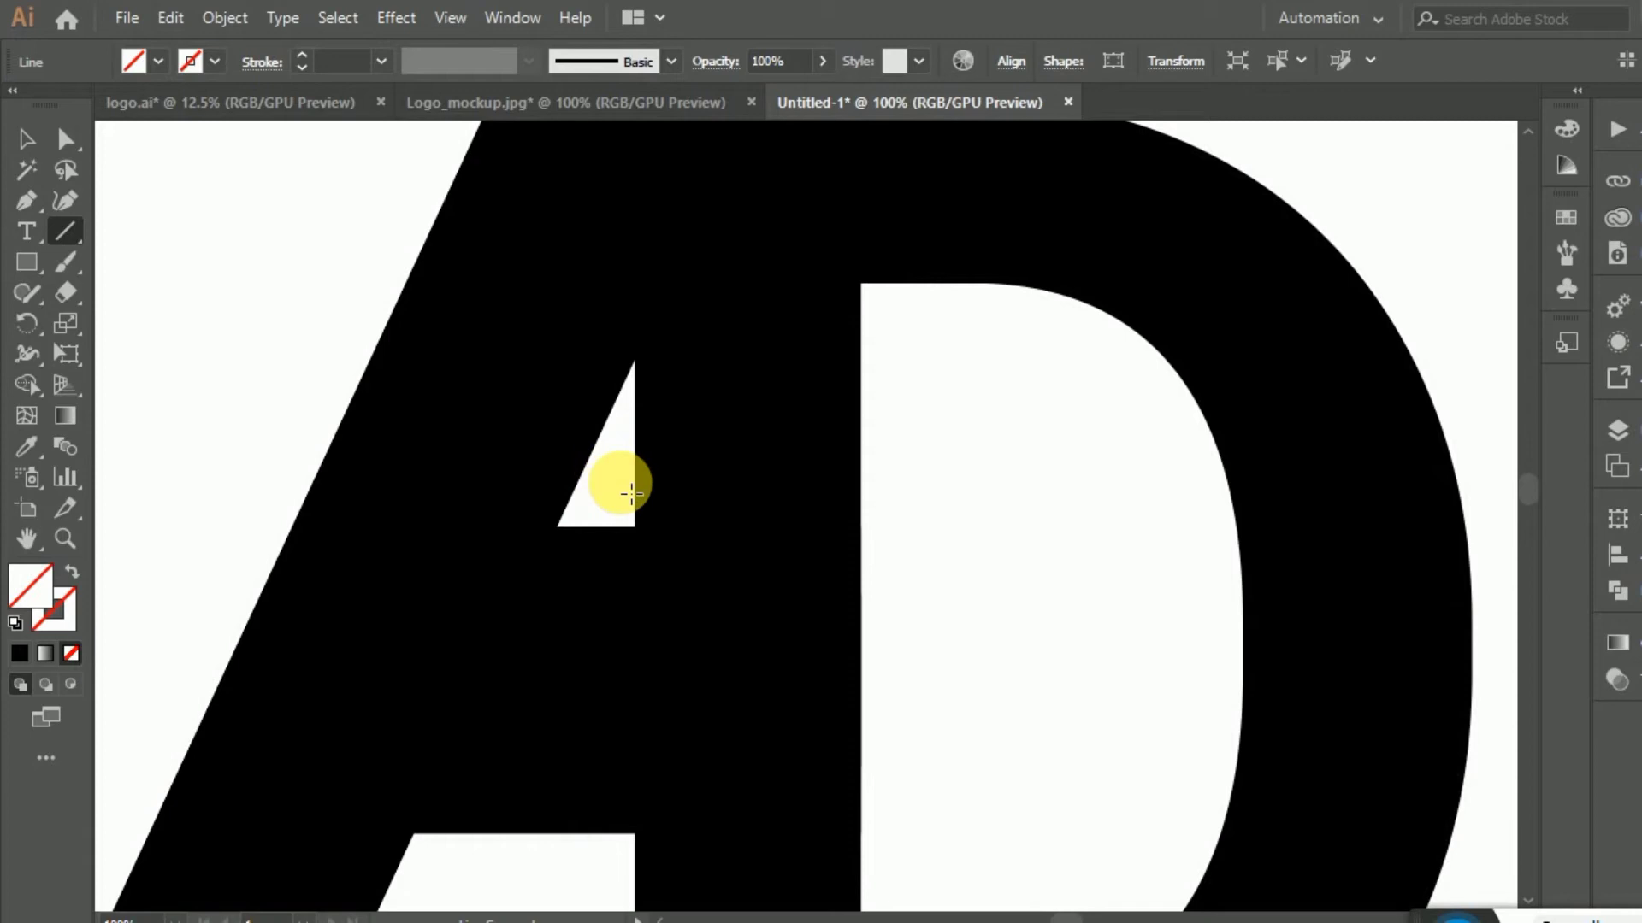
pyautogui.scroll(-2, 626, 493)
pyautogui.moveTo(627, 475); pyautogui.dragTo(639, 230)
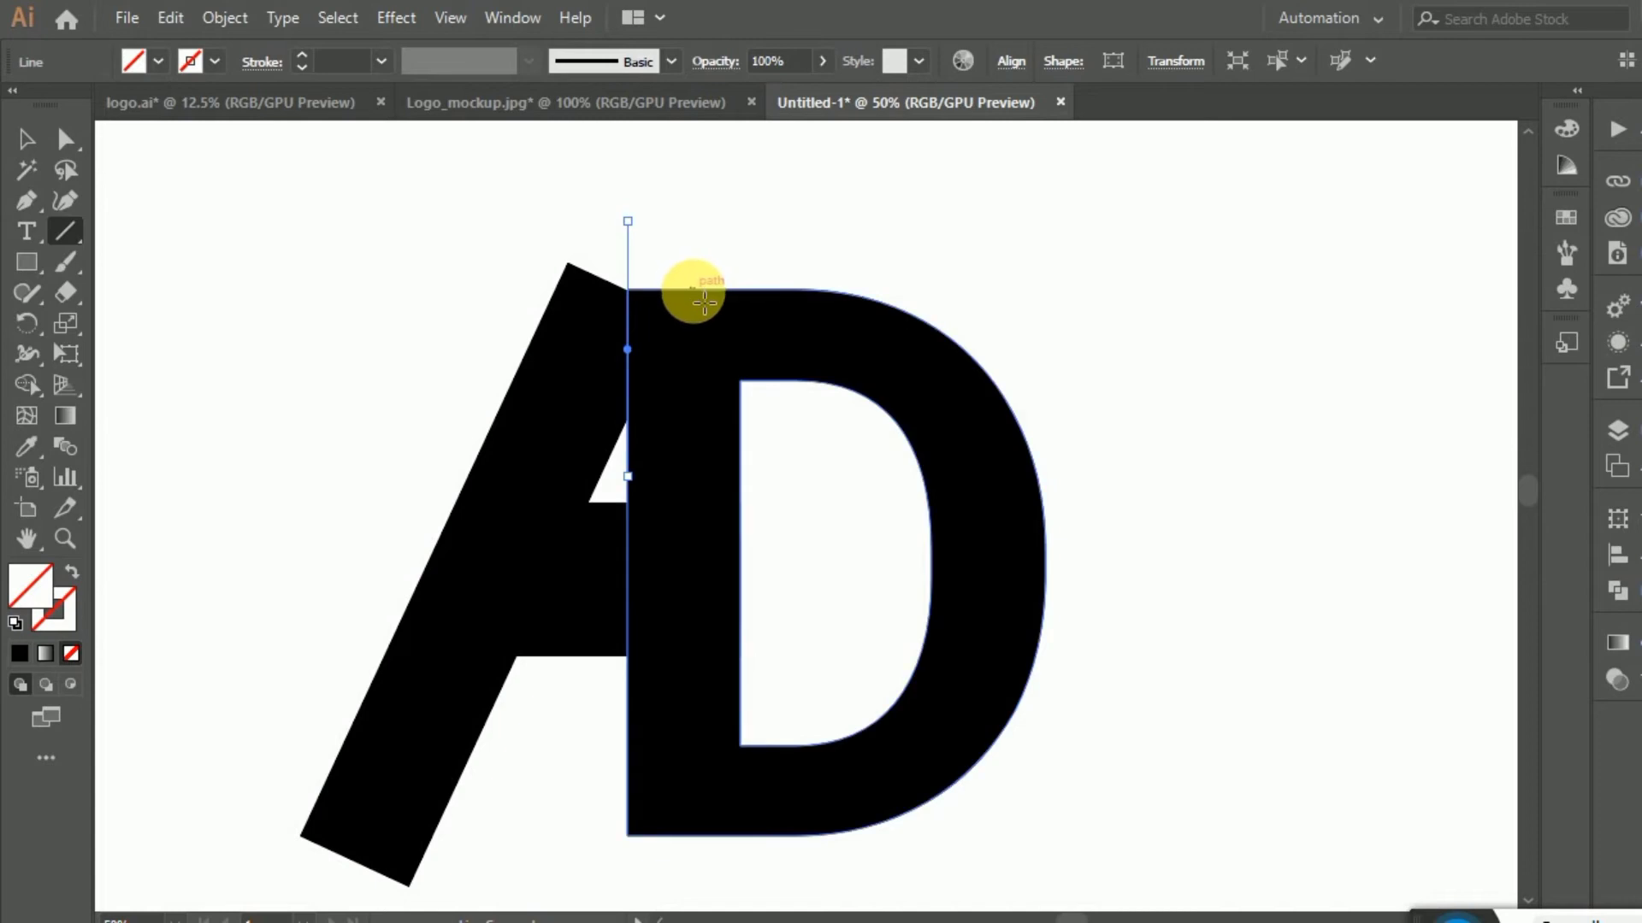
# - Draw a horizontal line along the D's top edge across the leg and a short vertical line just outside the stem
pyautogui.moveTo(694, 291); pyautogui.dragTo(418, 309)
pyautogui.scroll(3, 637, 312)
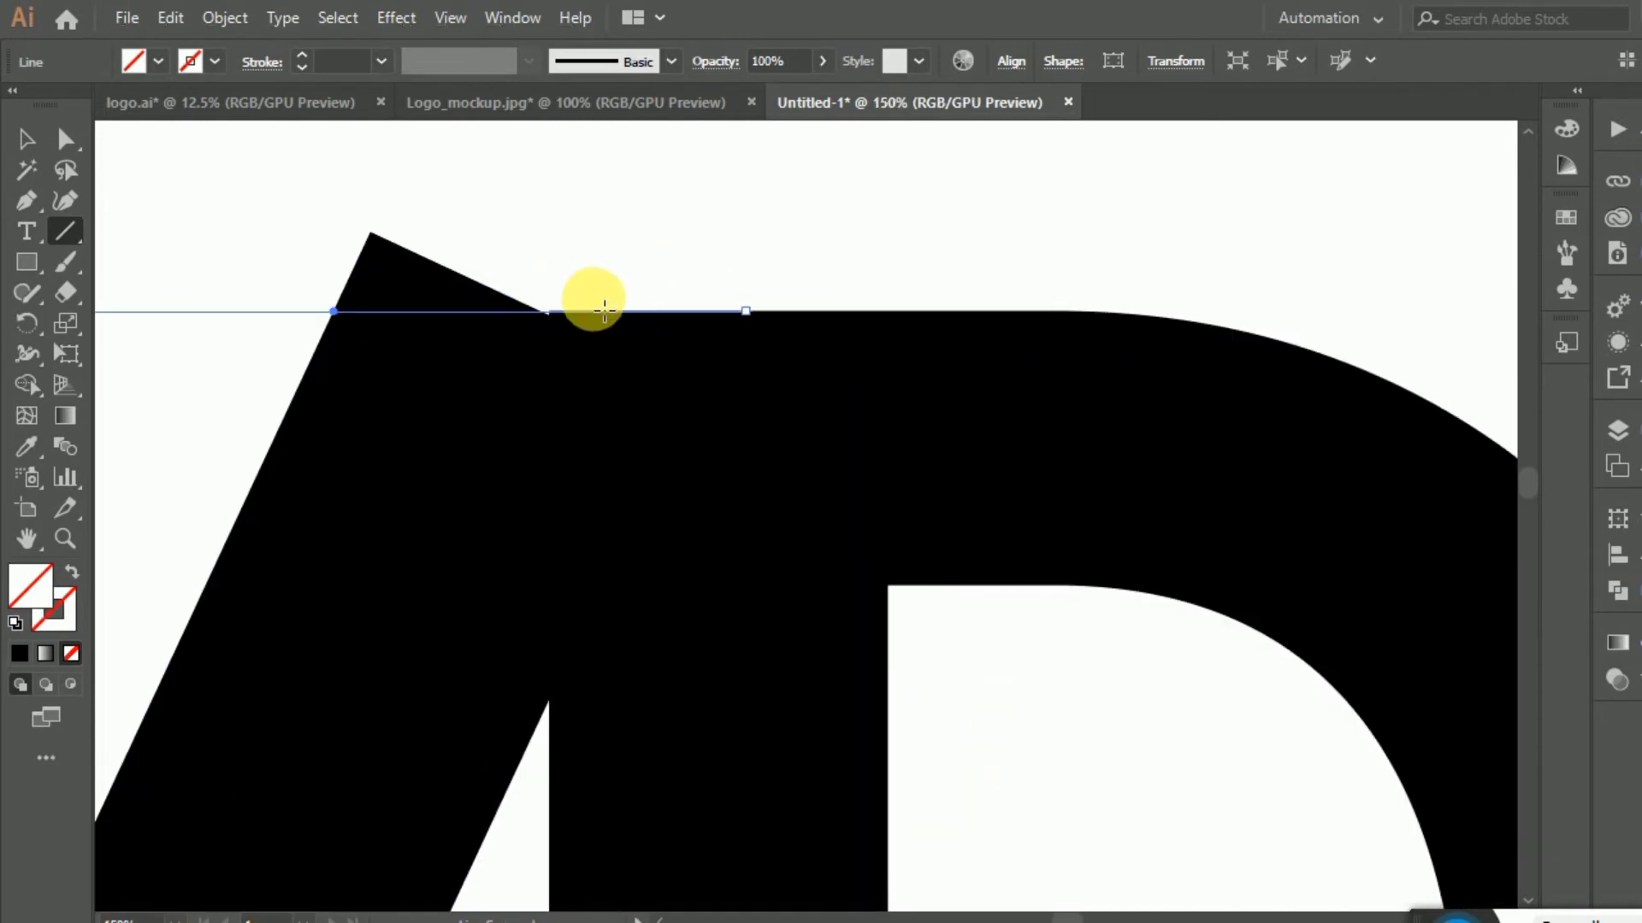
pyautogui.scroll(3, 581, 312)
pyautogui.scroll(-3, 545, 314)
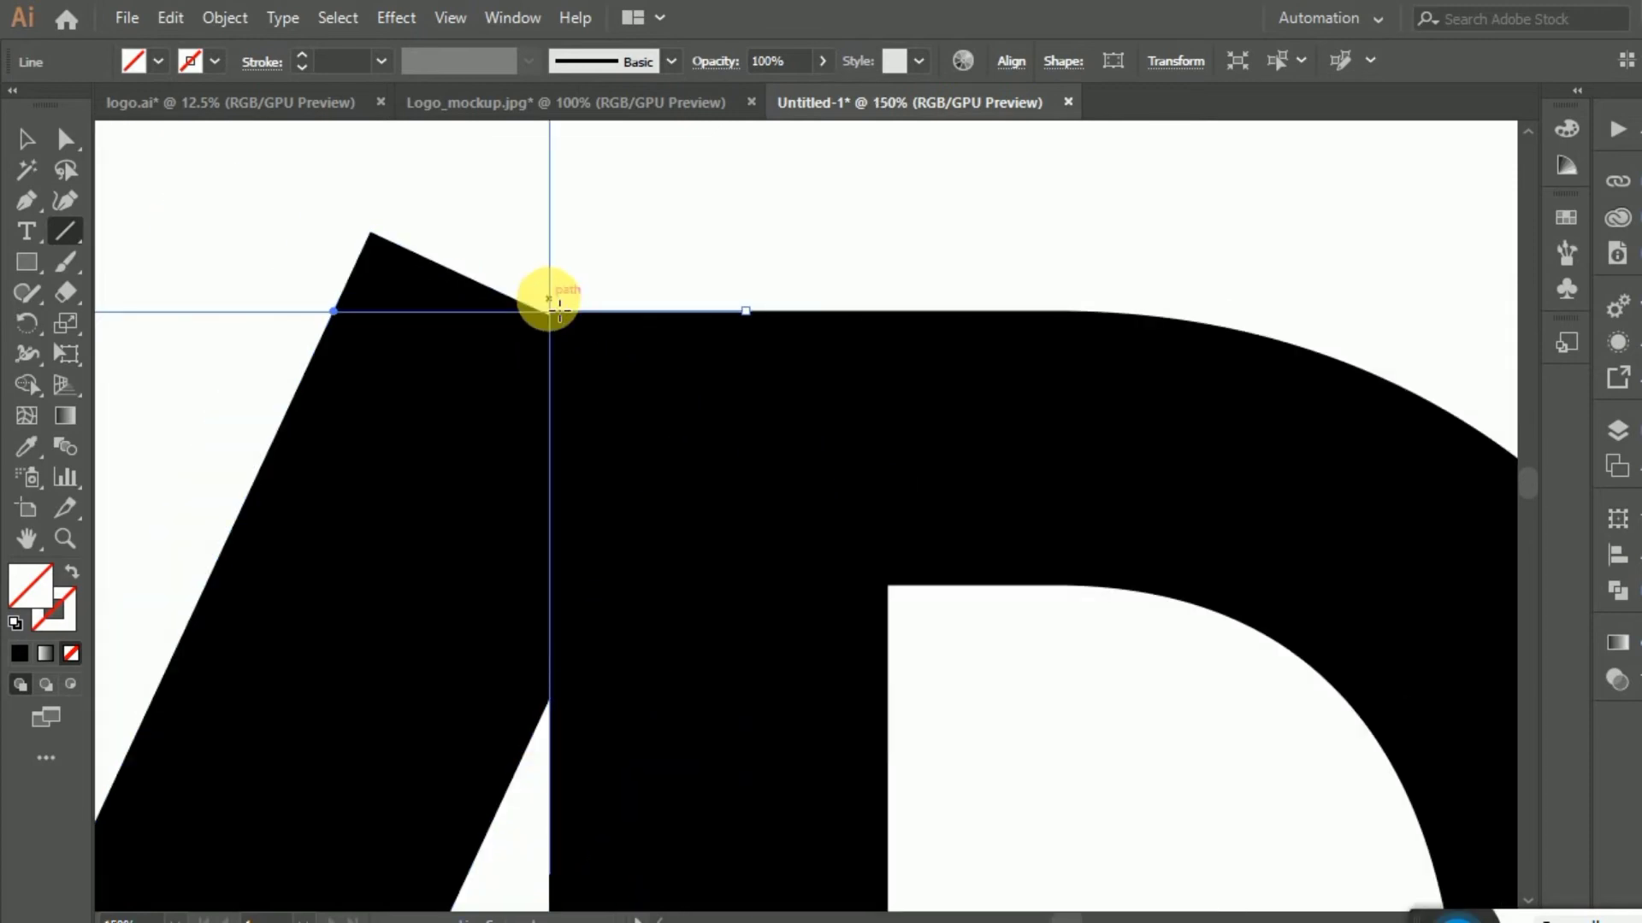
pyautogui.scroll(-2, 559, 308)
pyautogui.moveTo(527, 253); pyautogui.dragTo(525, 564)
pyautogui.scroll(-3, 526, 572)
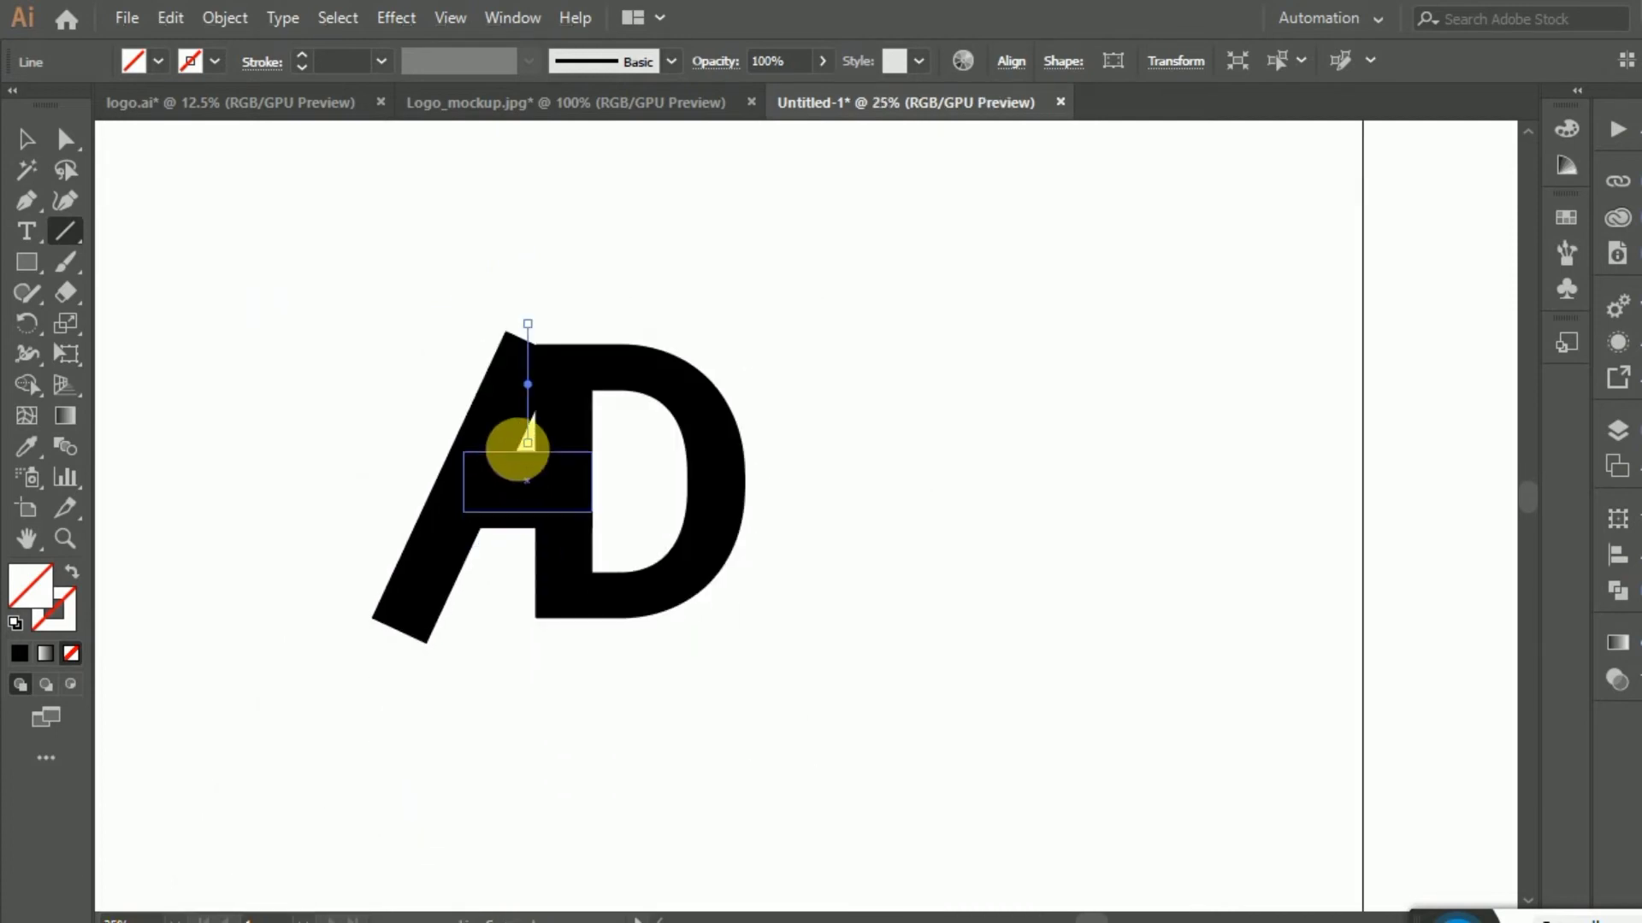
pyautogui.scroll(1, 515, 401)
# - Select all the artwork and use Shape Builder to remove the leg's tip above the top line and the narrow strip beside the stem
pyautogui.click(10, 137)
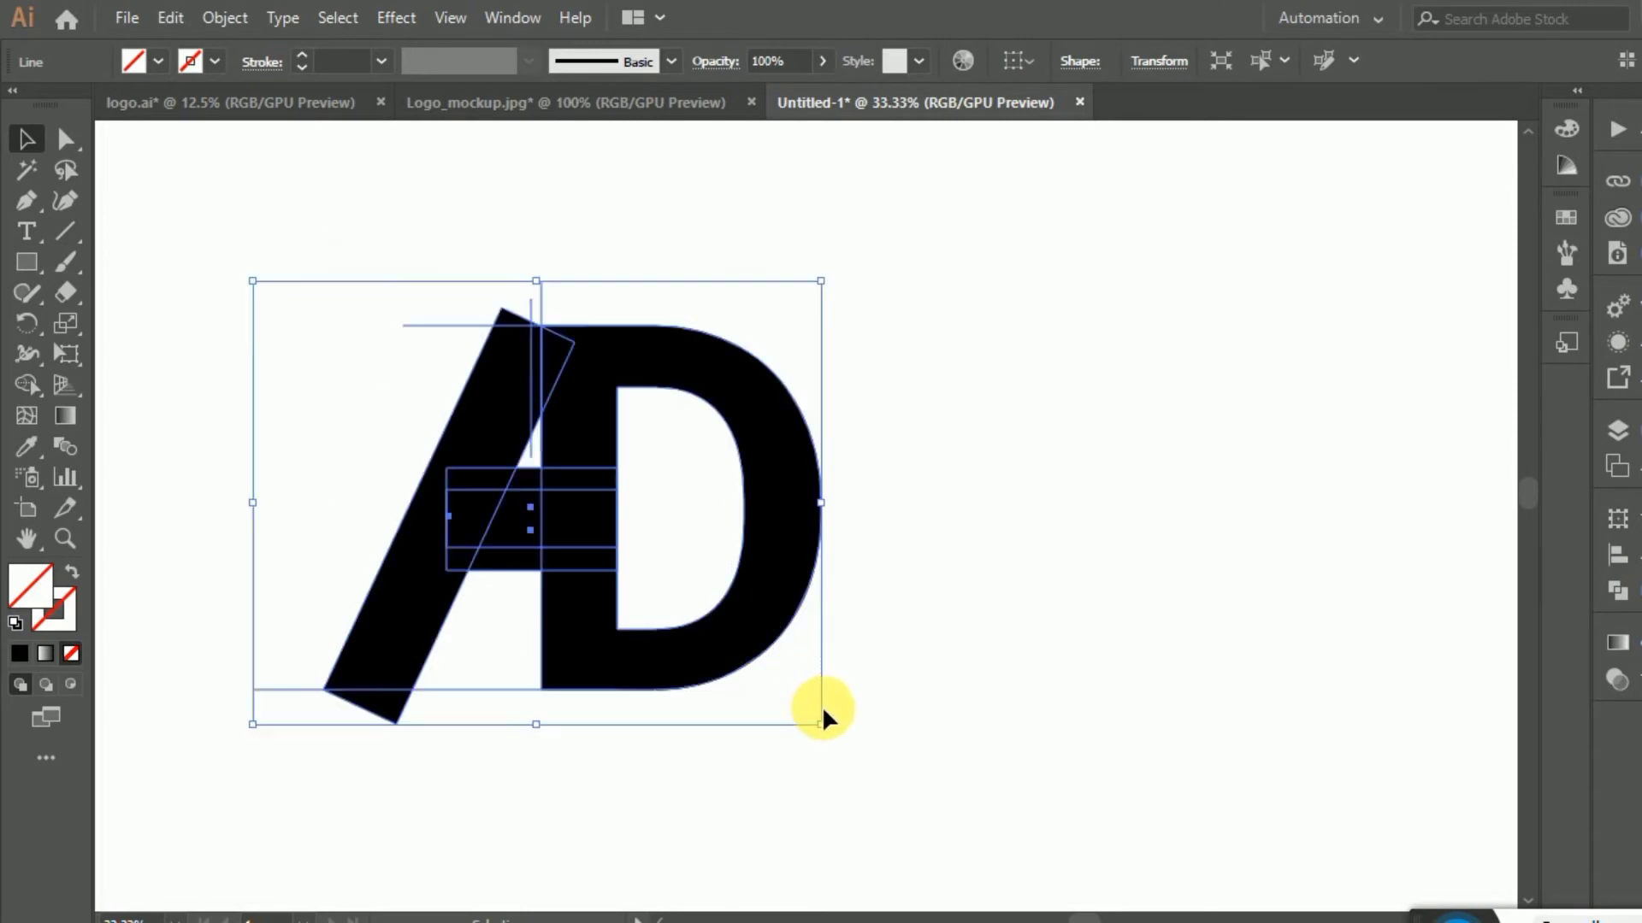
pyautogui.hotkey('ctrl', 'a')
pyautogui.scroll(-1, 396, 590)
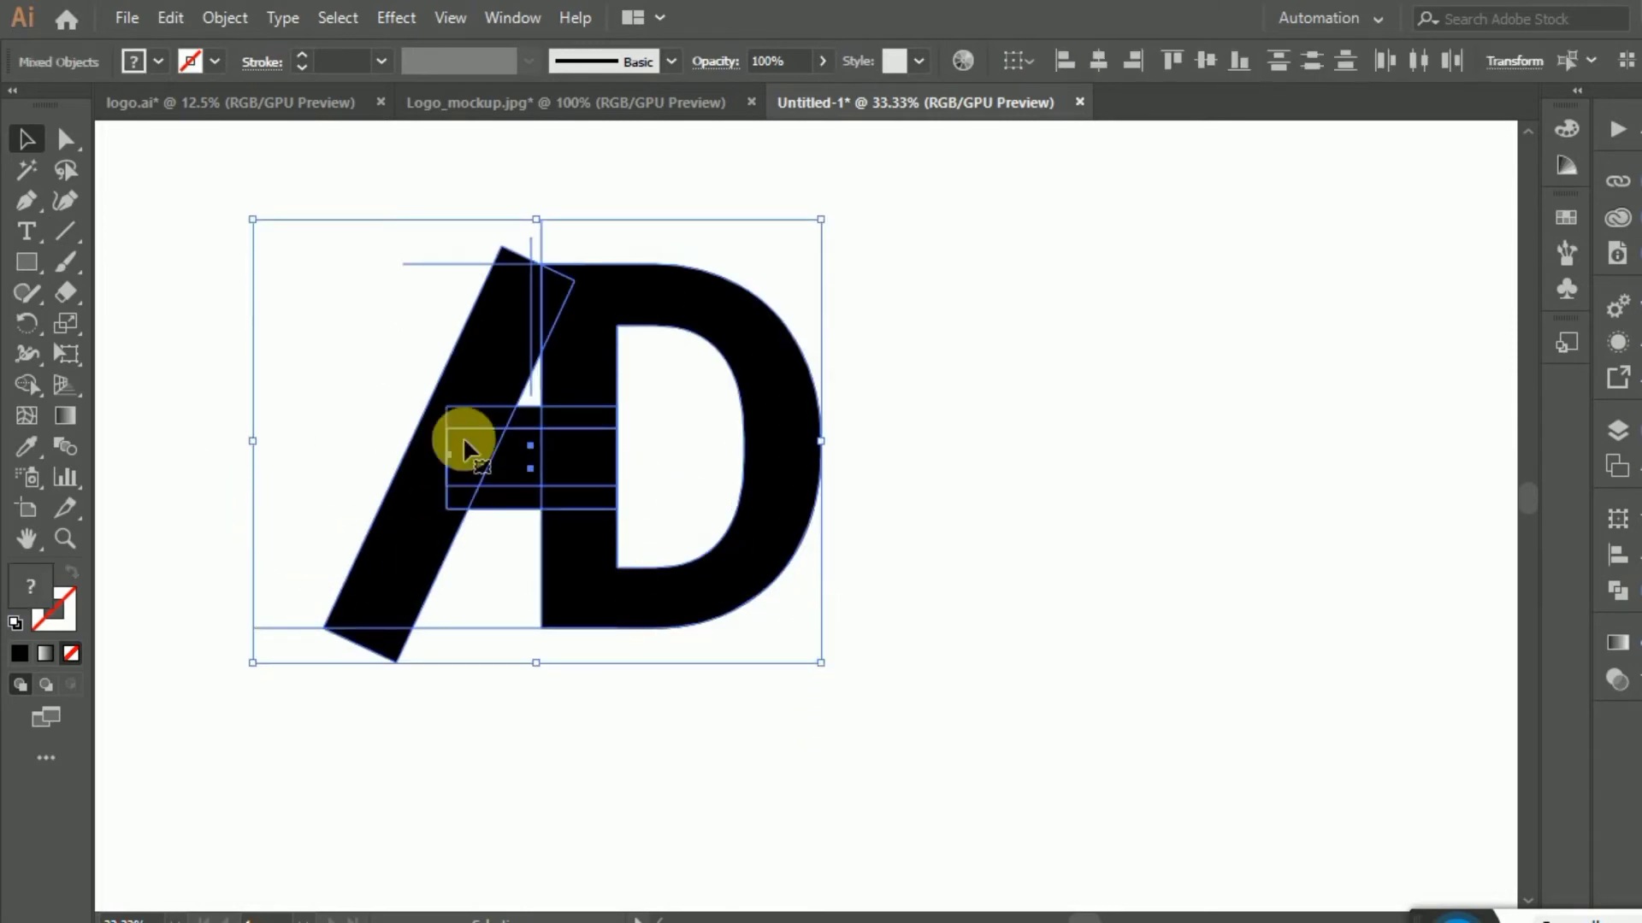
pyautogui.click(27, 392)
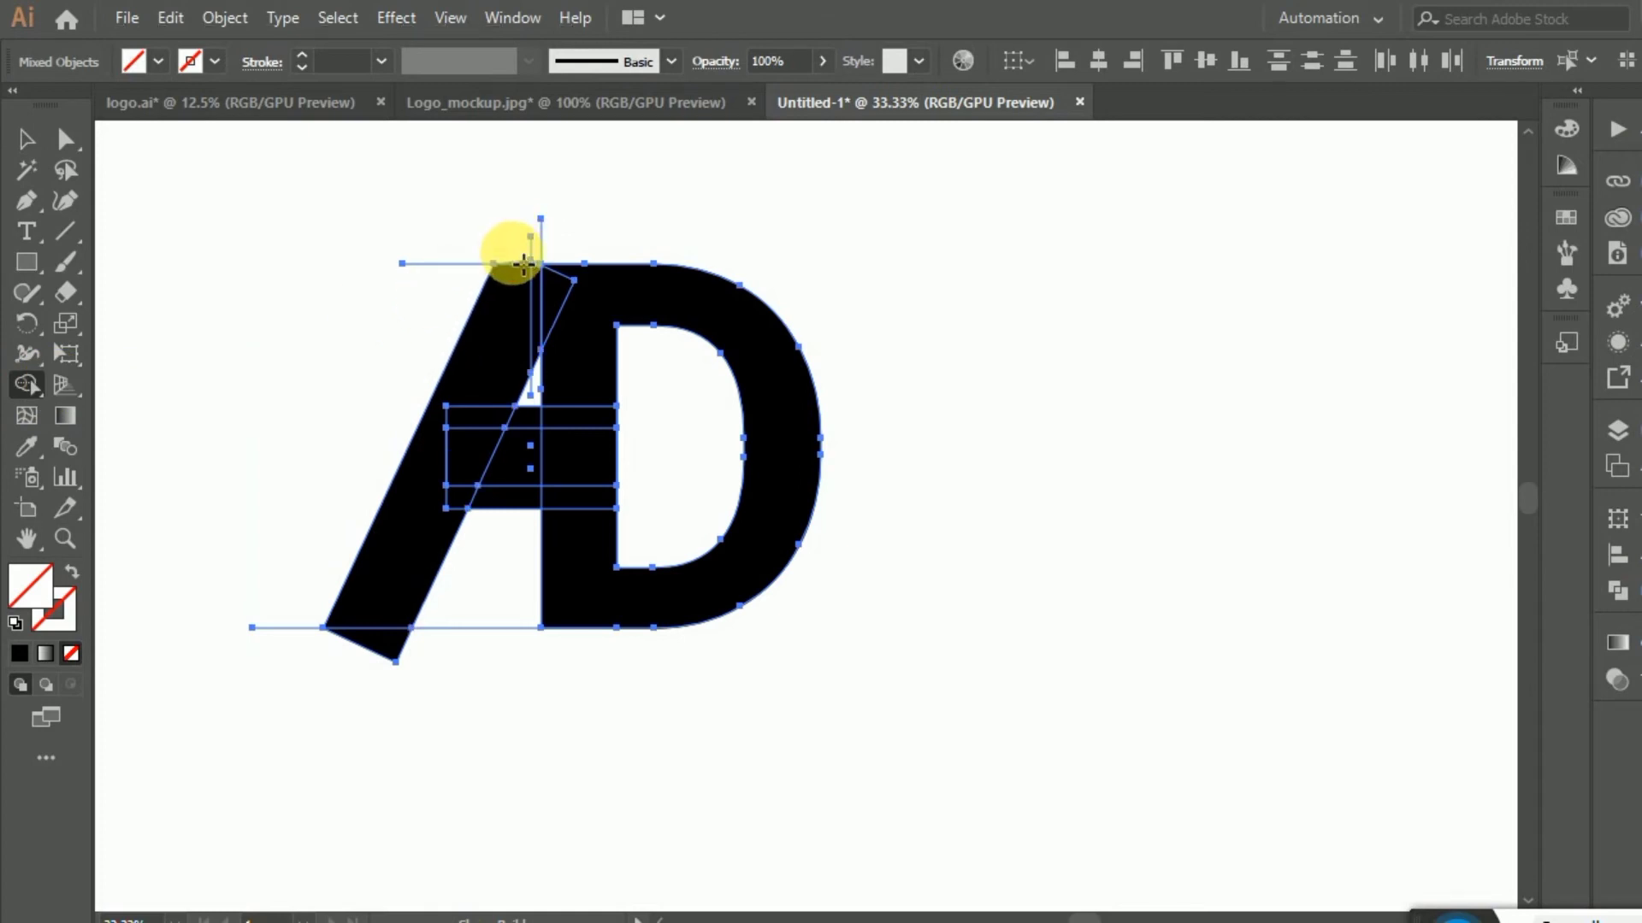
pyautogui.scroll(2, 537, 264)
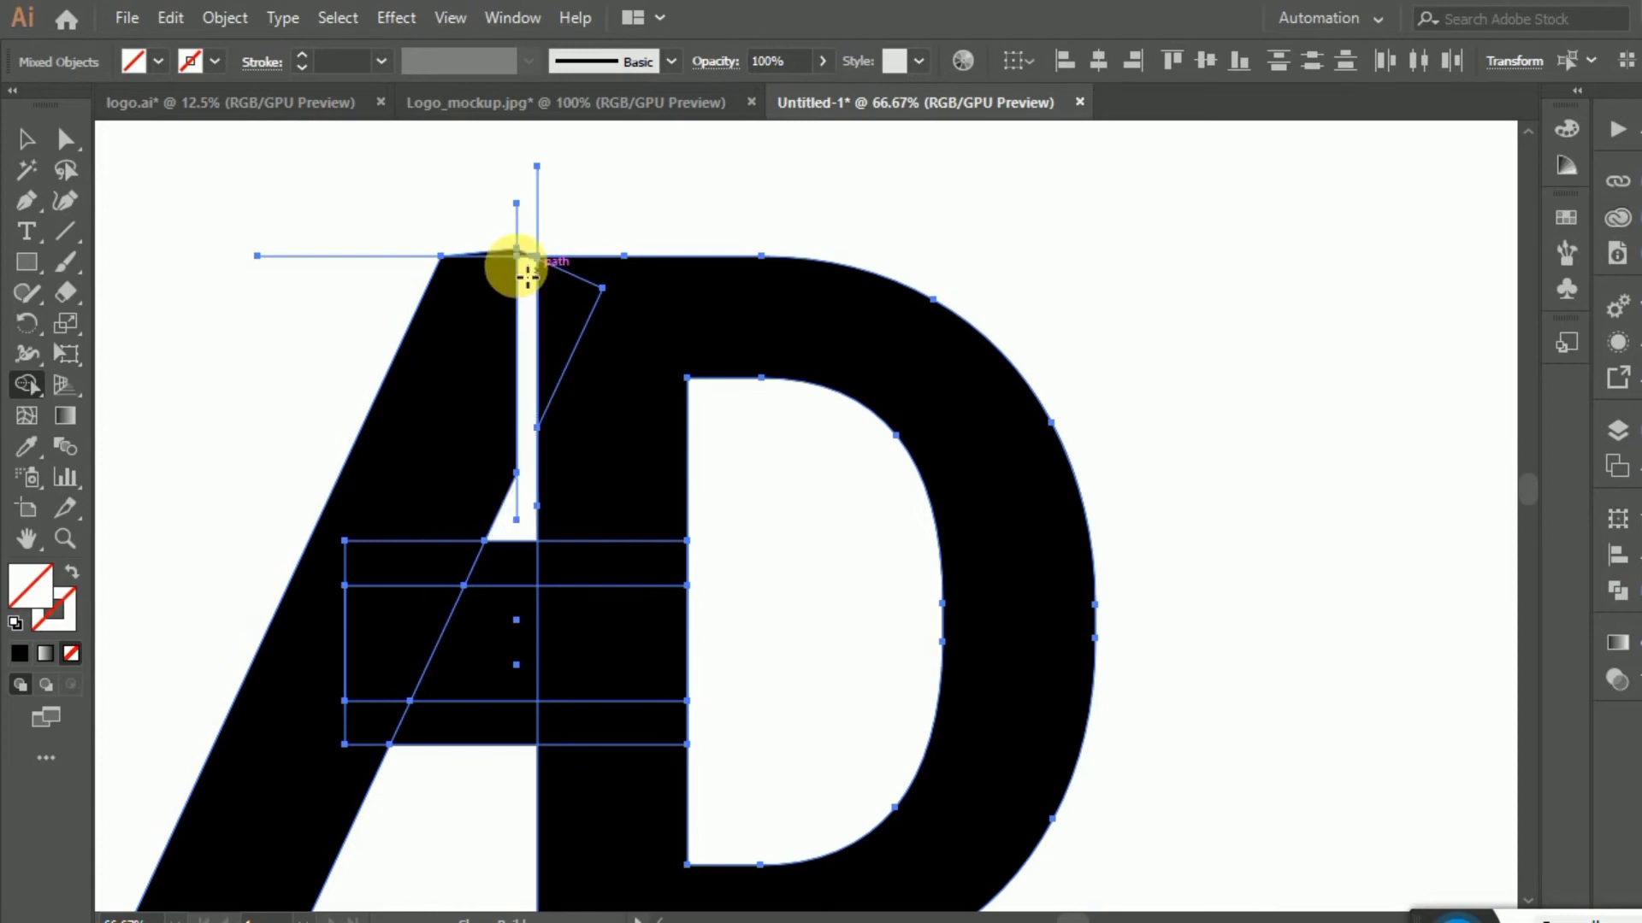
pyautogui.scroll(3, 527, 270)
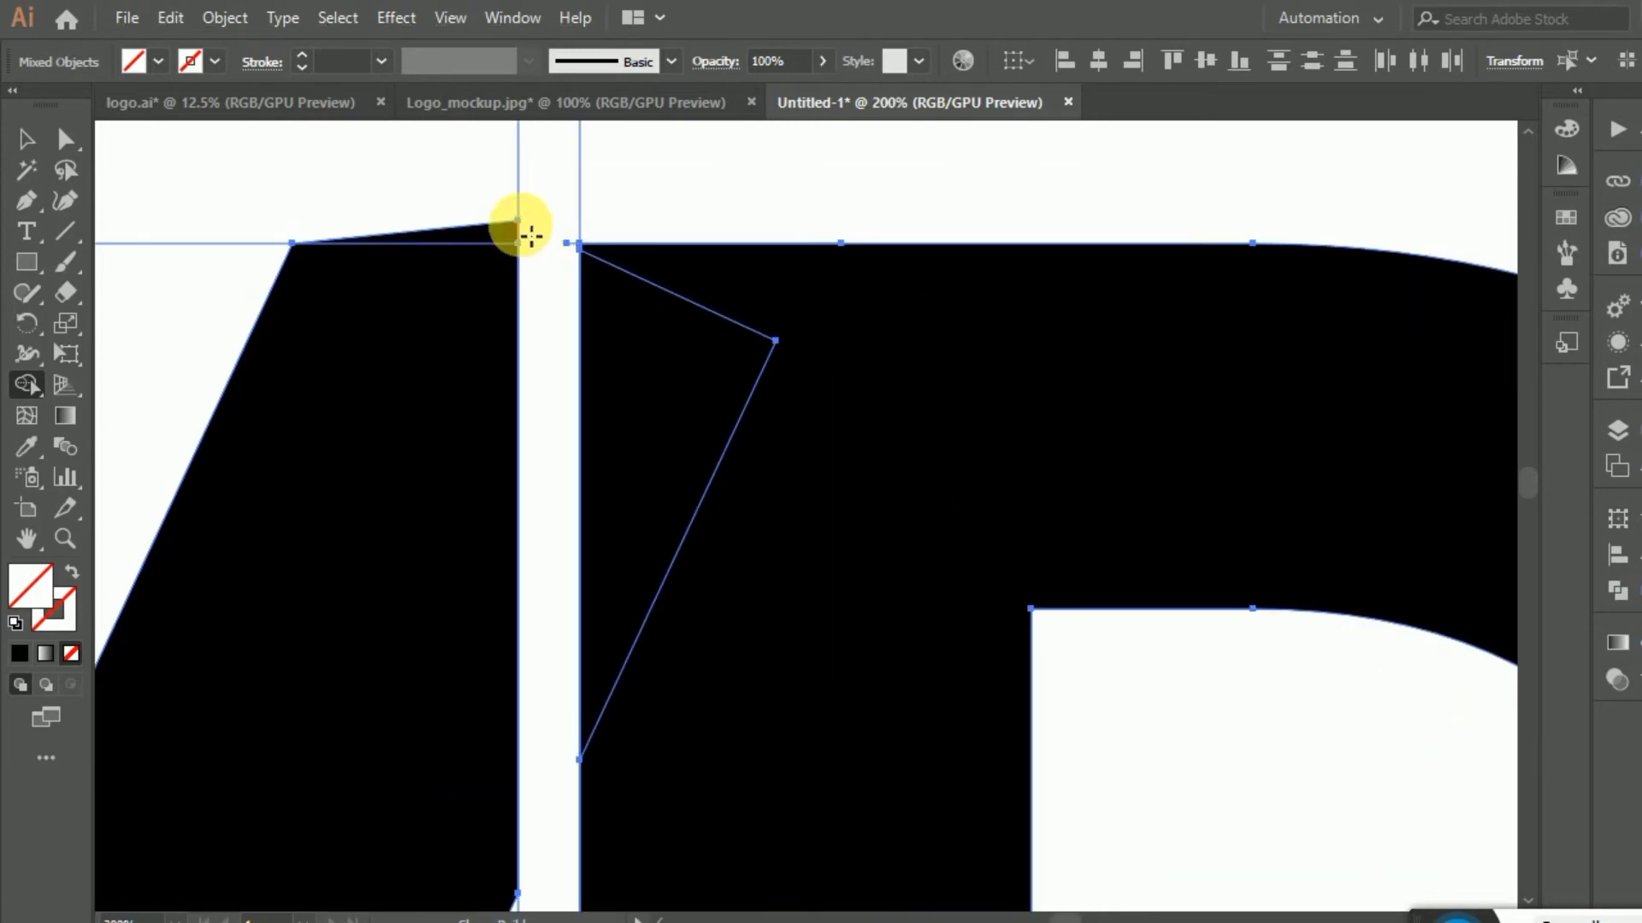
pyautogui.scroll(-3, 503, 244)
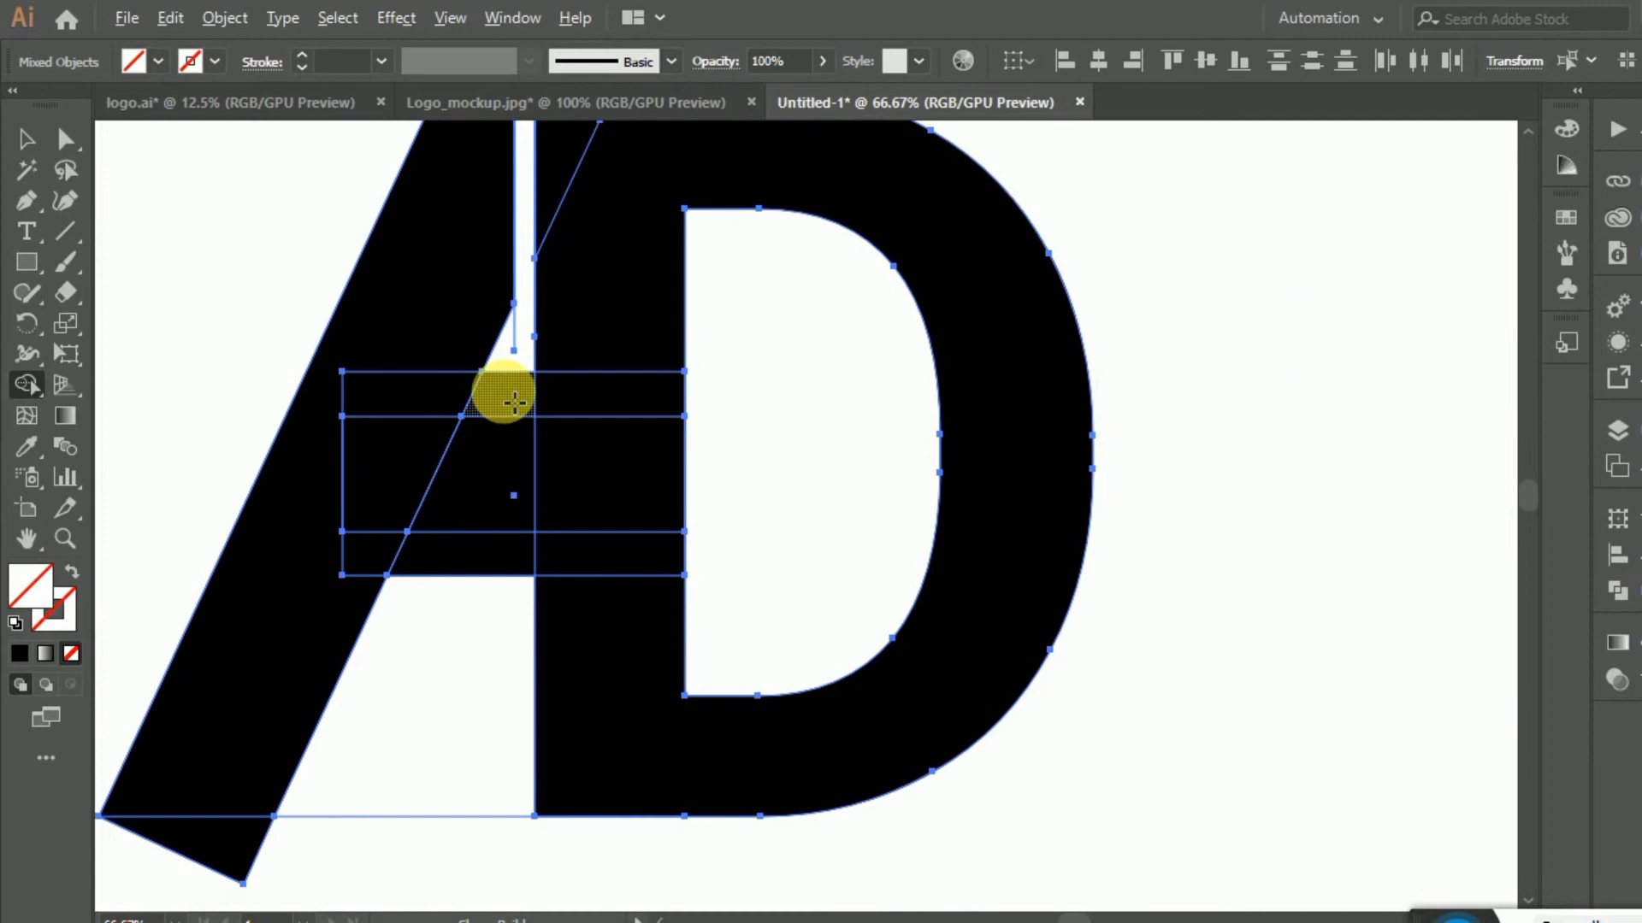
# - Remove the thin strips above and below the crossbar with Shape Builder, cutting gaps through the D's stem
pyautogui.moveTo(514, 401)
pyautogui.mouseDown()
pyautogui.moveTo(670, 384)
pyautogui.moveTo(685, 411)
pyautogui.mouseUp()
pyautogui.scroll(-3, 596, 483)
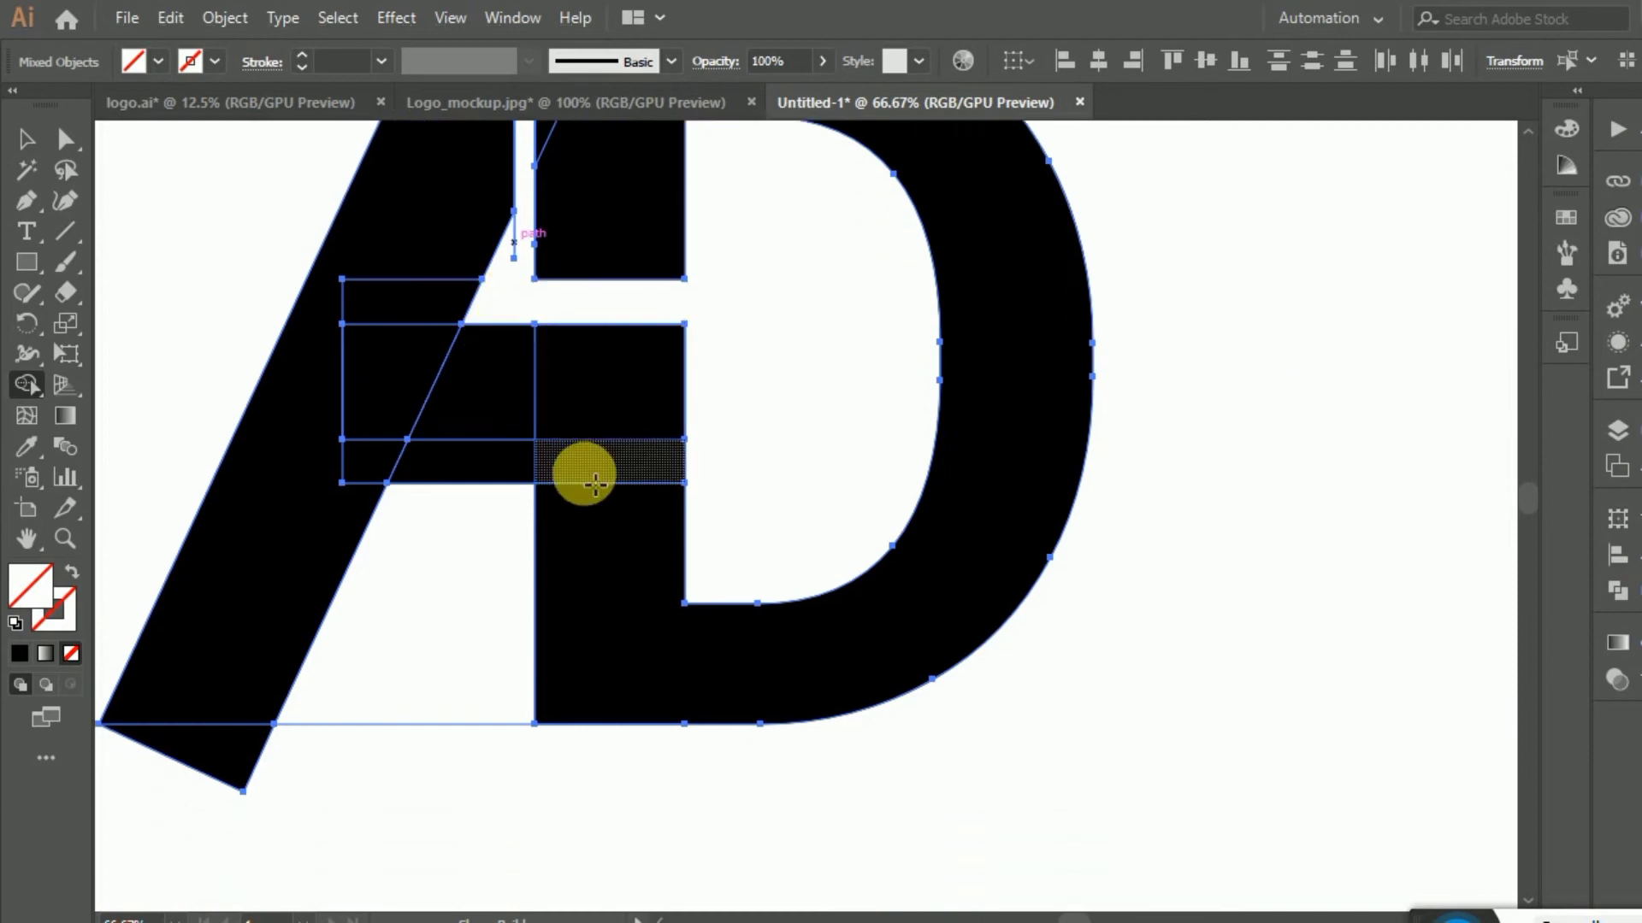
pyautogui.moveTo(596, 479); pyautogui.dragTo(470, 476)
pyautogui.scroll(-1, 470, 477)
pyautogui.scroll(2, 513, 461)
pyautogui.hscroll(1, 527, 447)
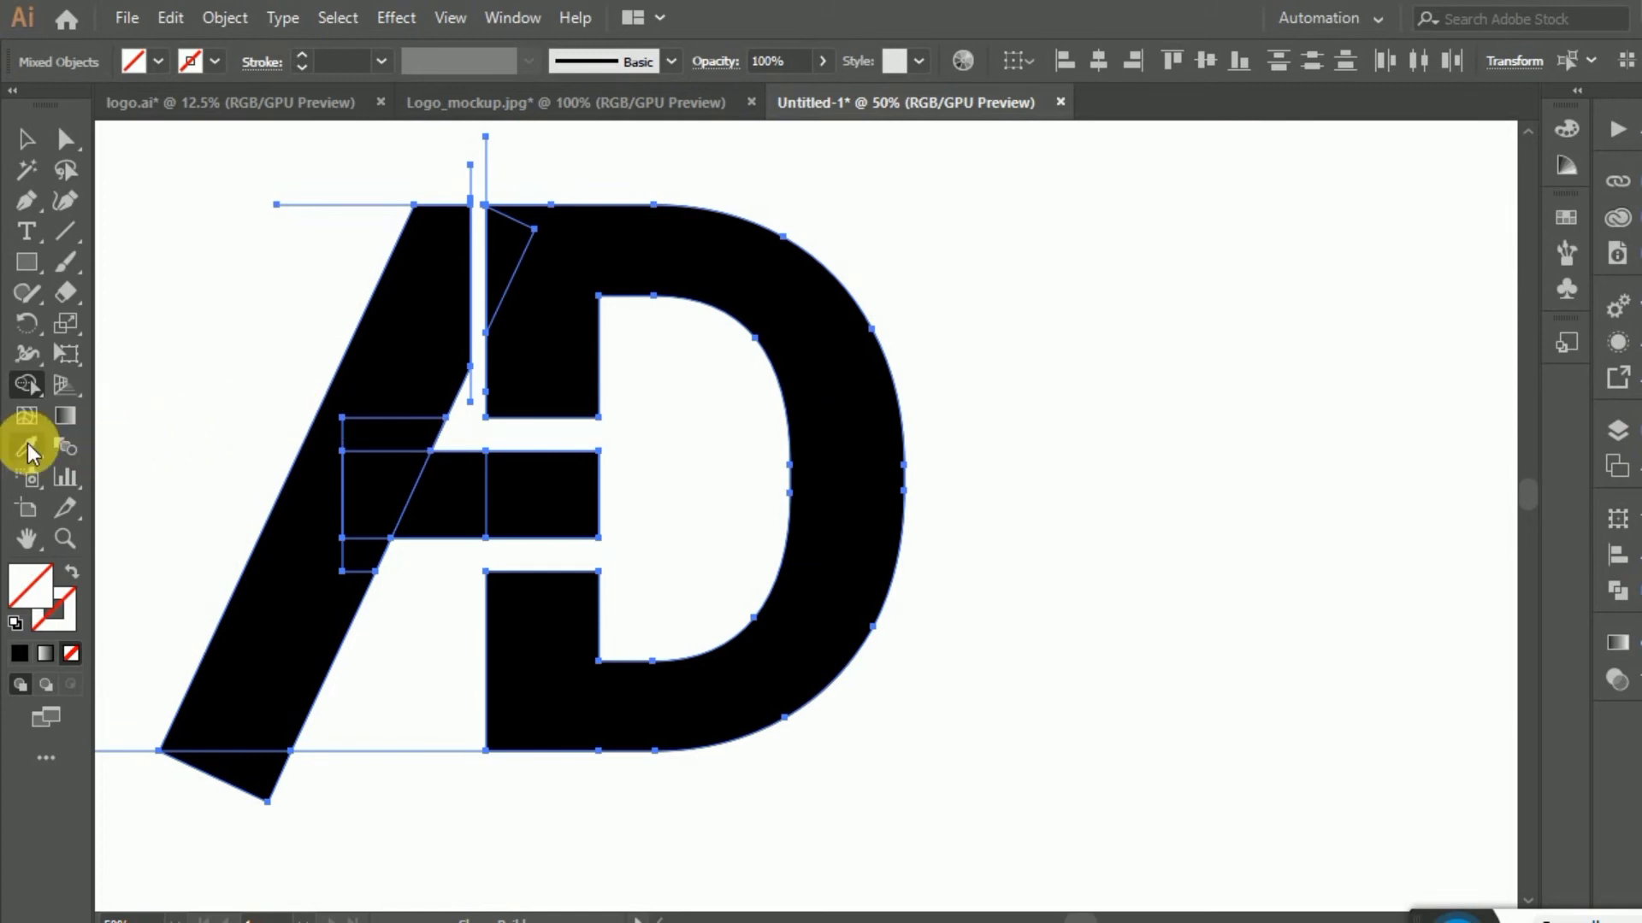
# - Set the fill to a bright blue for the Shape Builder merges
pyautogui.doubleClick(35, 573)
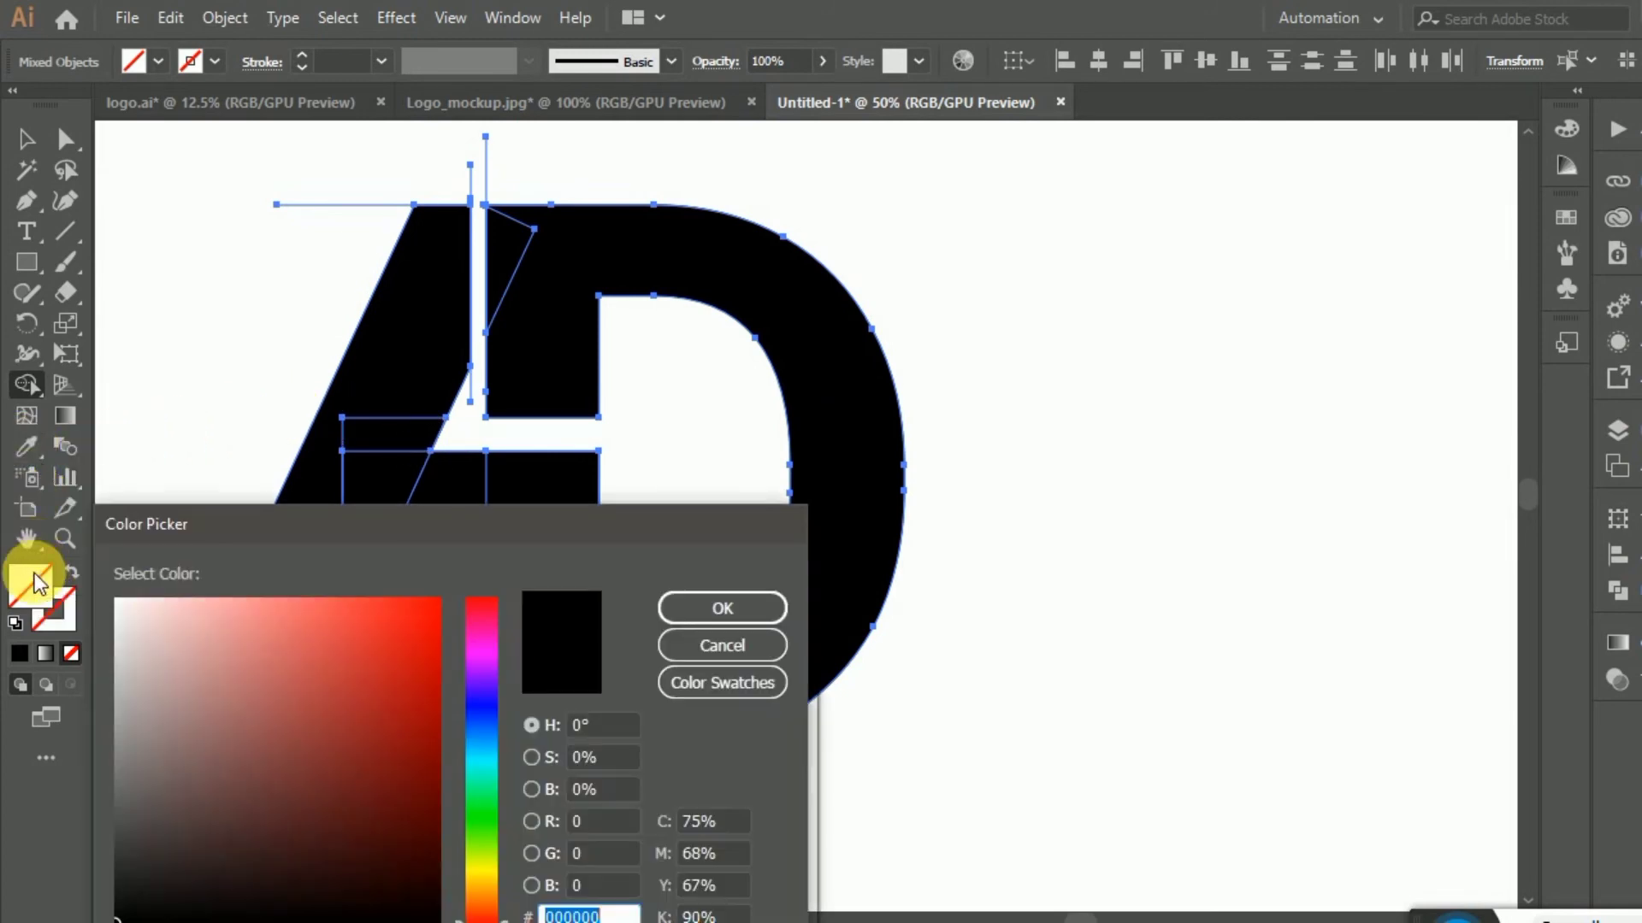
pyautogui.click(475, 724)
pyautogui.click(418, 630)
pyautogui.click(714, 603)
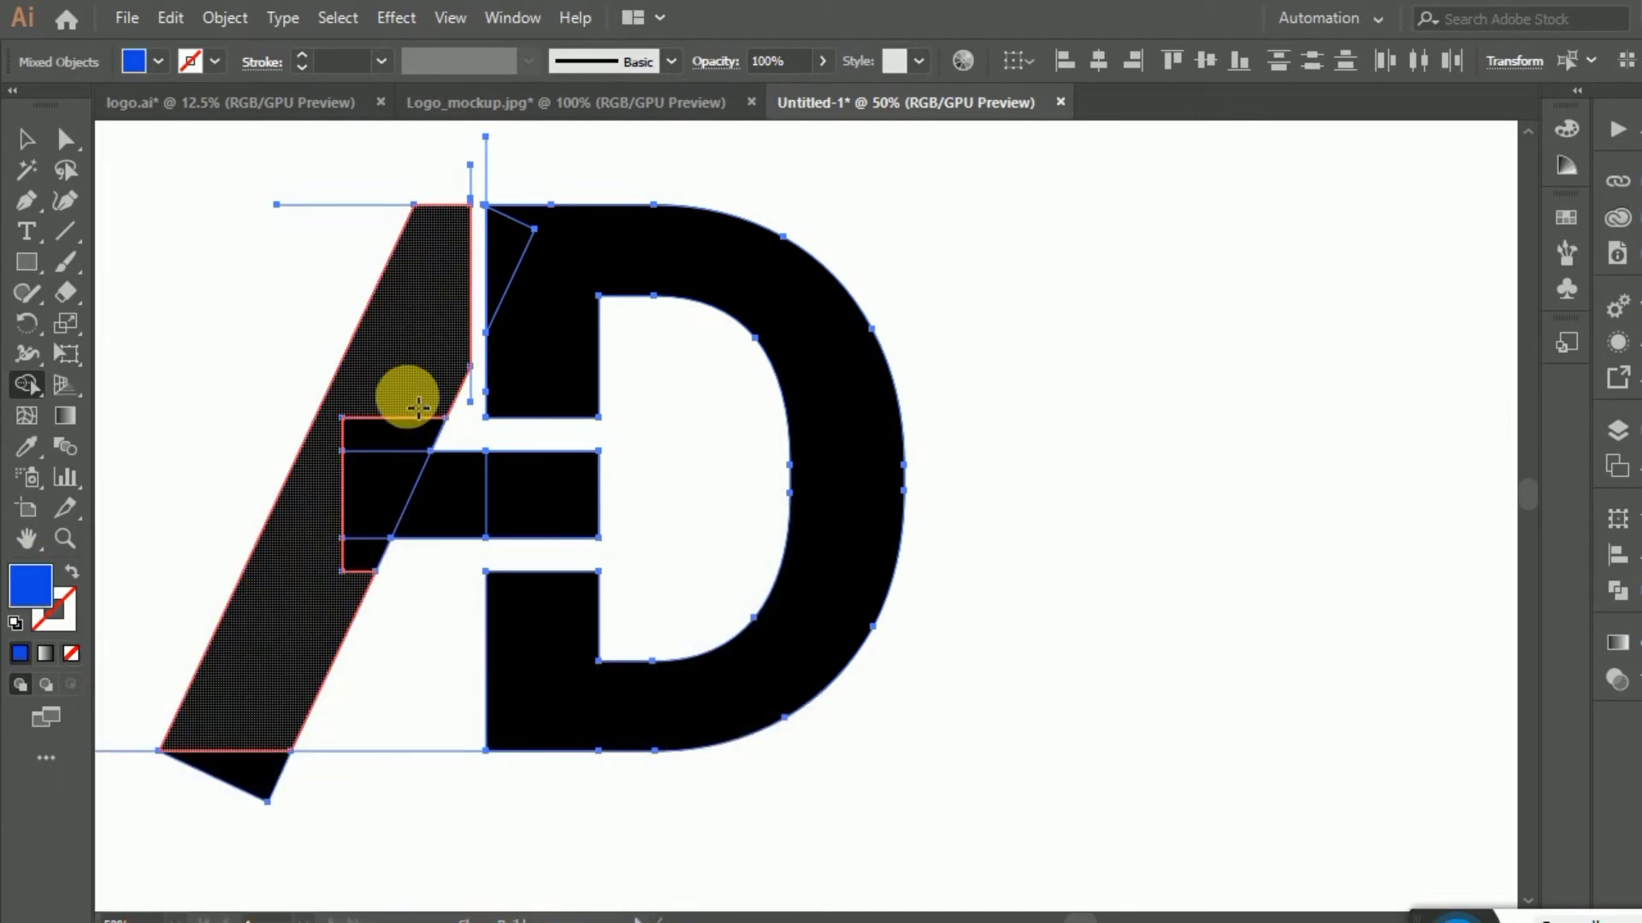
# - Merge the leg with the crossbar and the D with its overlapping wedge, and remove the leg's piece below the baseline
pyautogui.moveTo(384, 528); pyautogui.dragTo(360, 578)
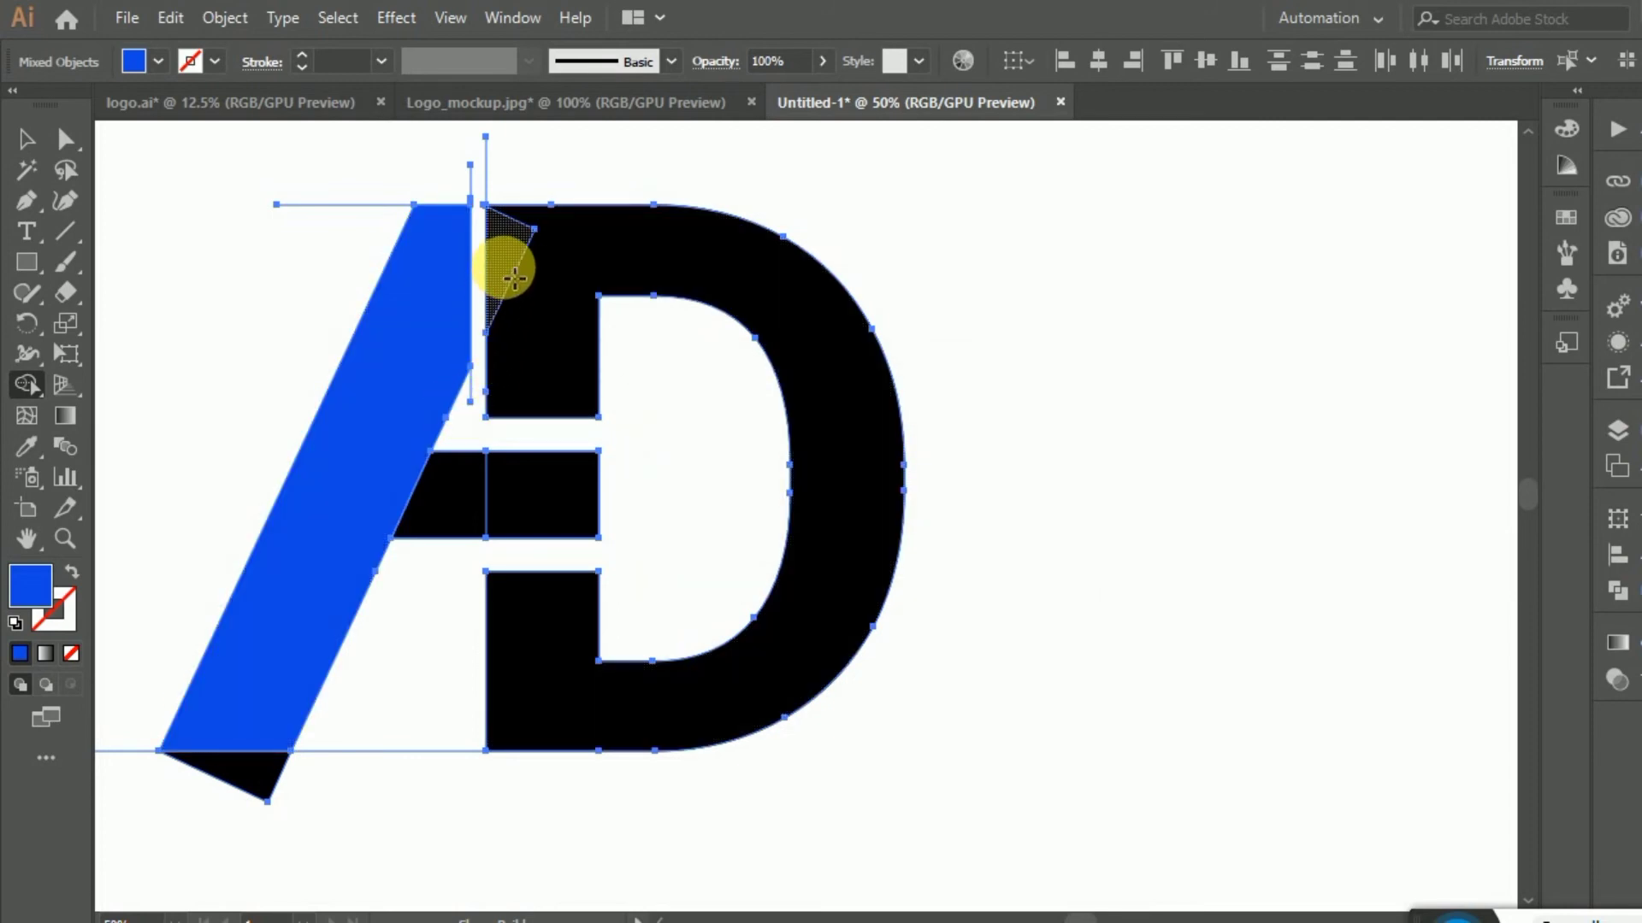
pyautogui.click(542, 311)
pyautogui.keyDown('alt'); pyautogui.click(254, 773); pyautogui.keyUp('alt')
pyautogui.scroll(1, 434, 604)
pyautogui.moveTo(366, 531)
pyautogui.mouseDown()
pyautogui.moveTo(505, 549)
pyautogui.moveTo(492, 530)
pyautogui.mouseUp()
pyautogui.hscroll(-1, 470, 502)
pyautogui.scroll(1, 502, 478)
pyautogui.hscroll(-2, 502, 479)
# - Delete the leftover guide lines around the blue A and D shapes
pyautogui.click(34, 133)
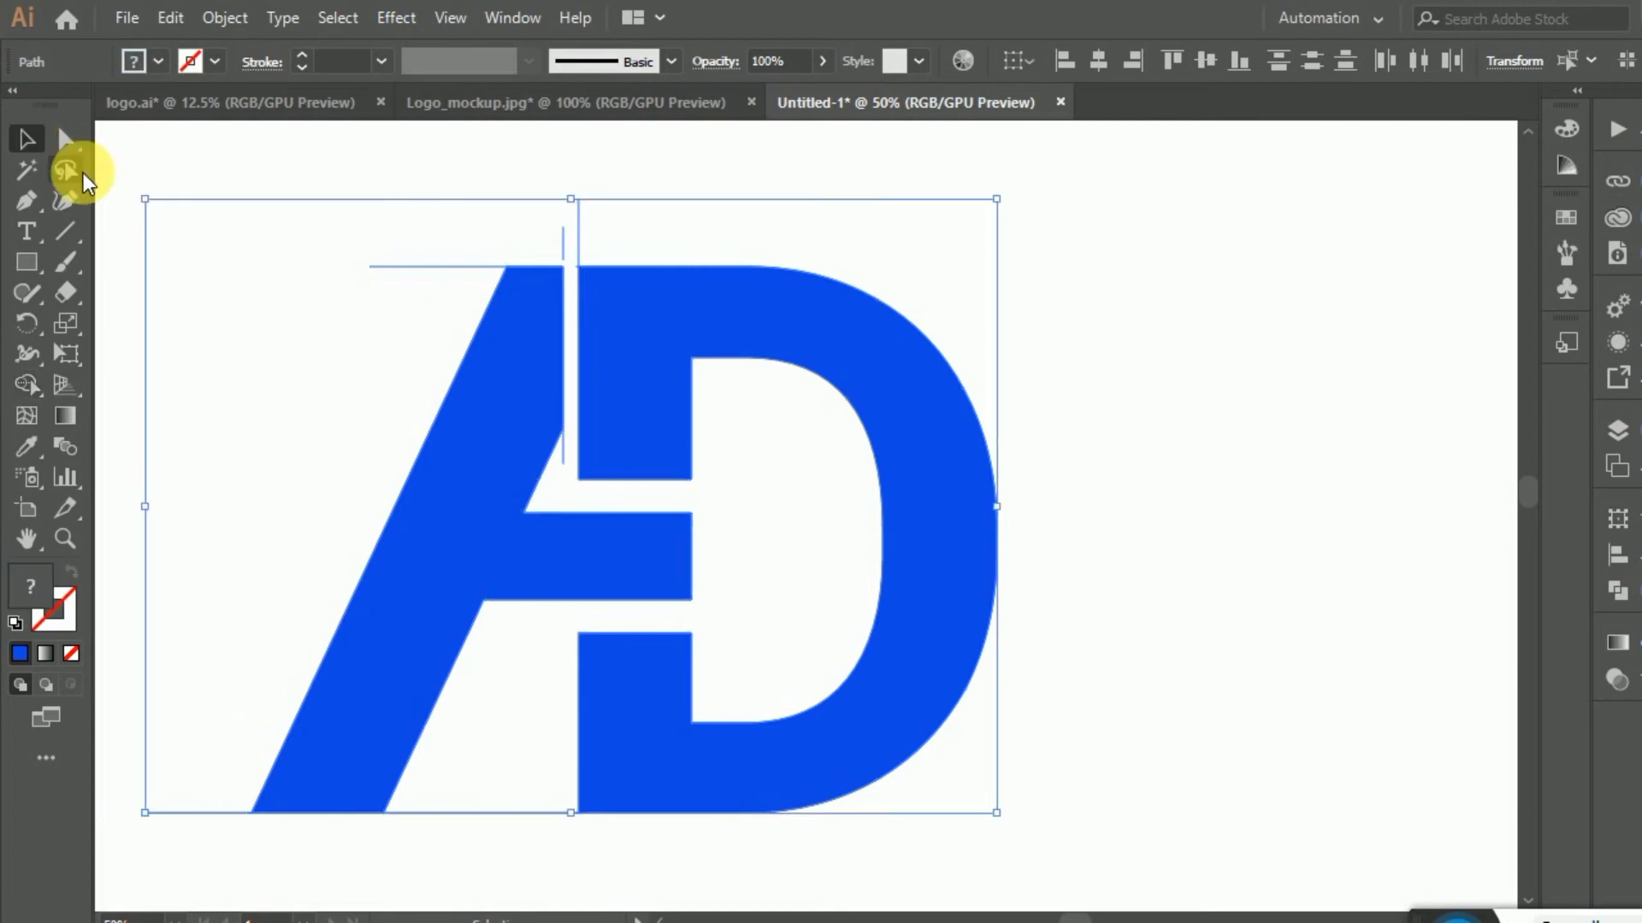
pyautogui.click(389, 261)
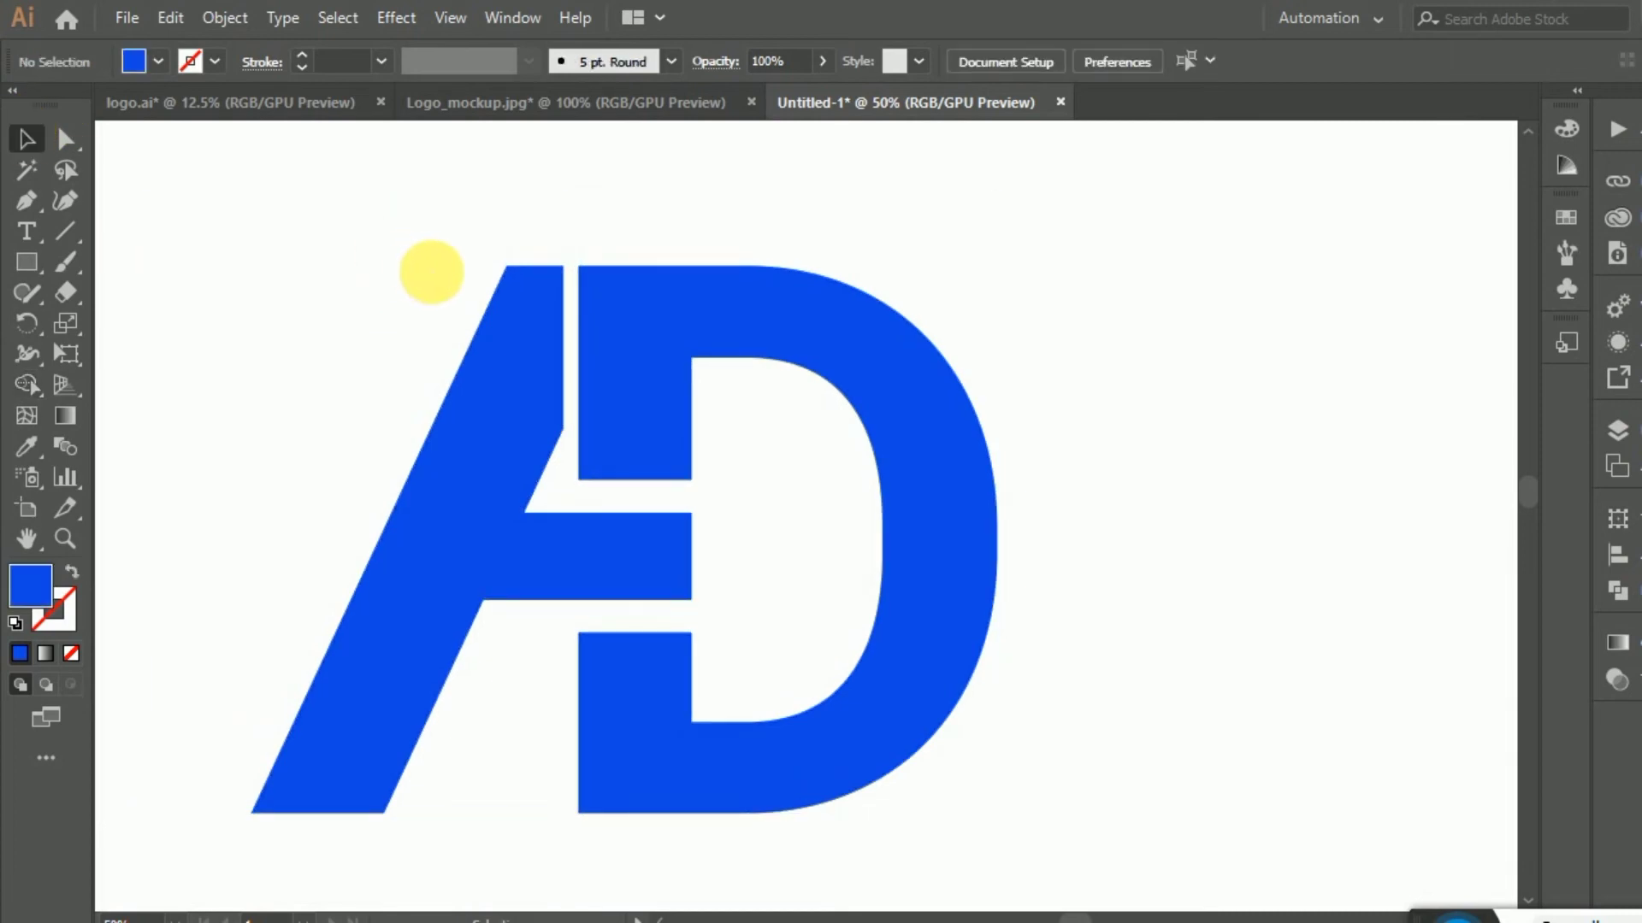
pyautogui.moveTo(366, 249); pyautogui.dragTo(441, 297)
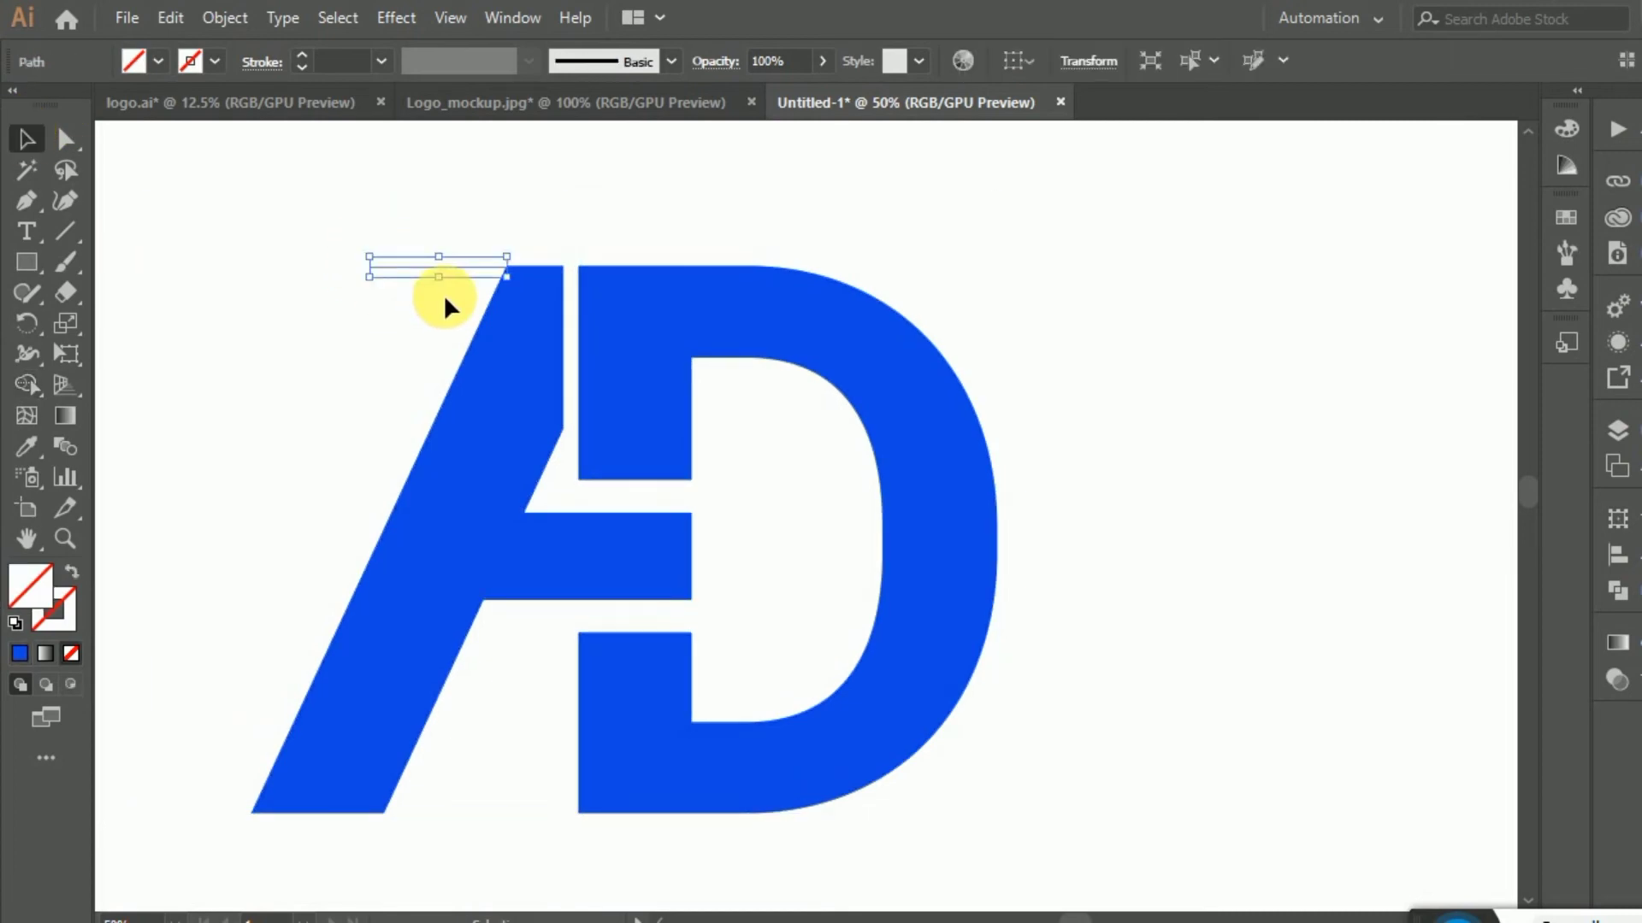
pyautogui.press('Delete')
pyautogui.scroll(-1, 645, 356)
pyautogui.scroll(-2, 482, 425)
# - Fill the A shape with a linear gradient from CMYK Blue to the light blue swatch
pyautogui.click(476, 421)
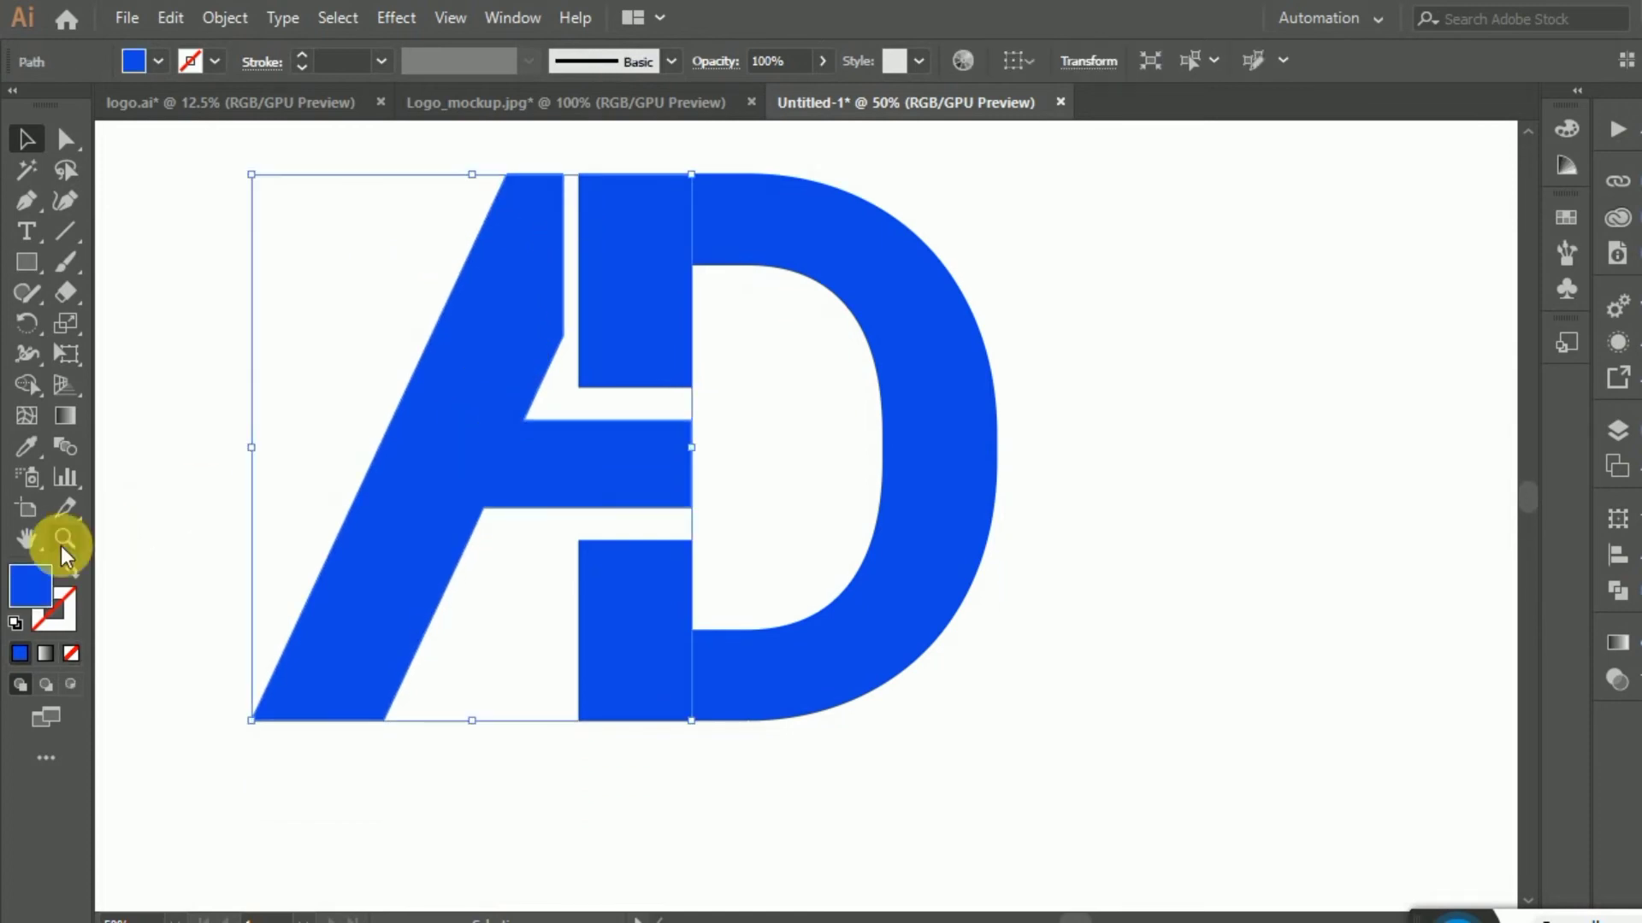
pyautogui.click(47, 655)
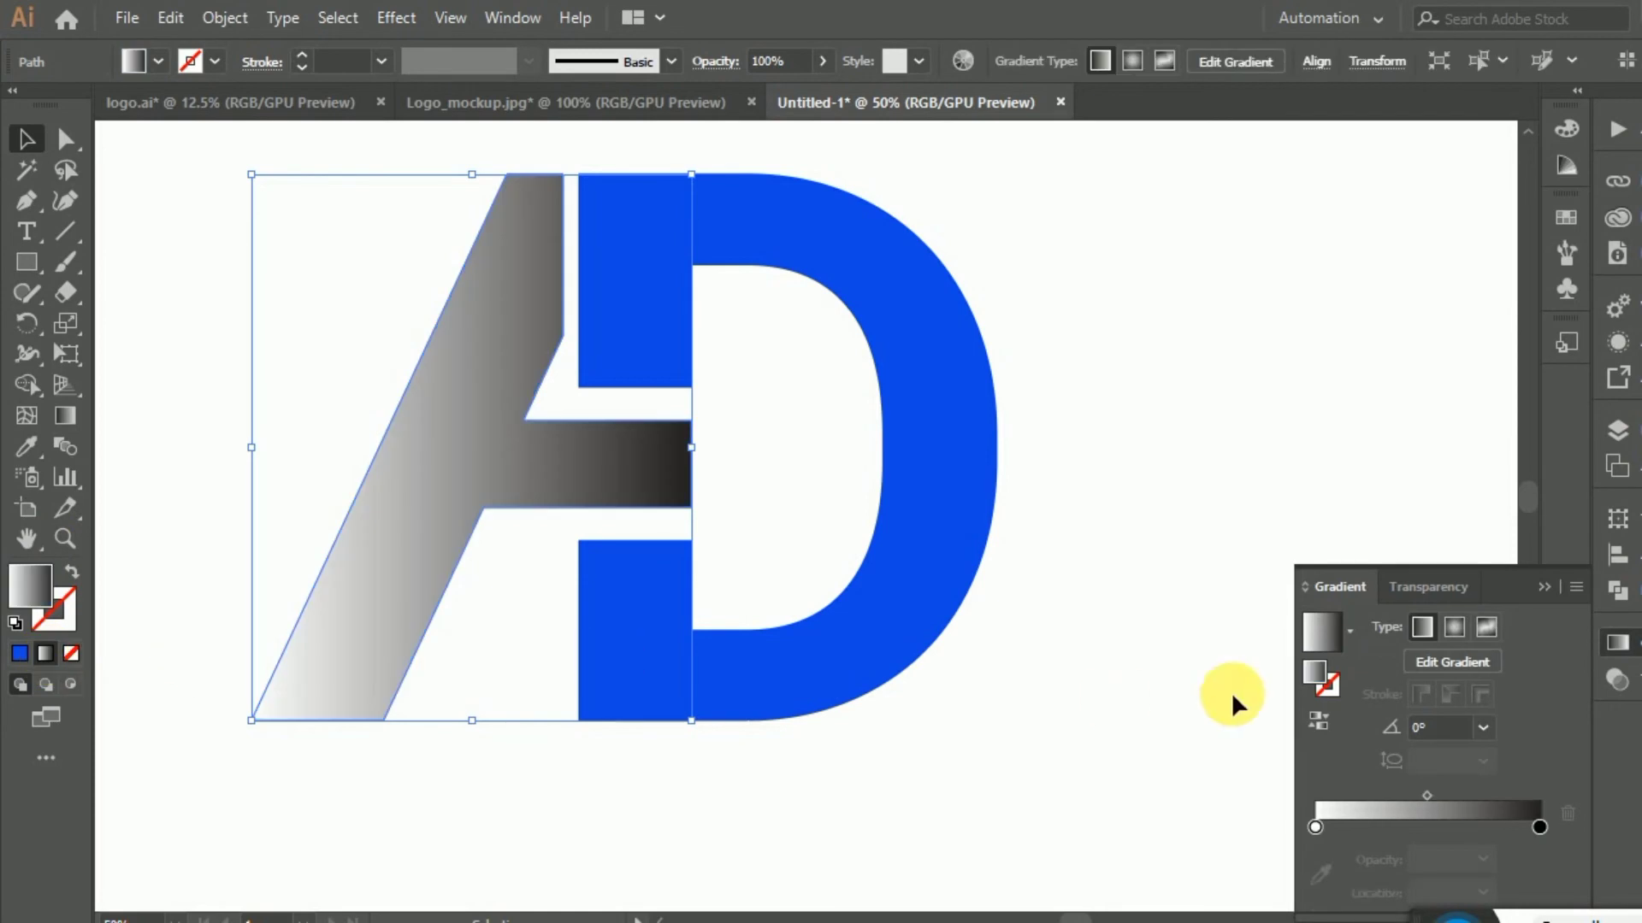
pyautogui.click(1315, 828)
pyautogui.doubleClick(1315, 828)
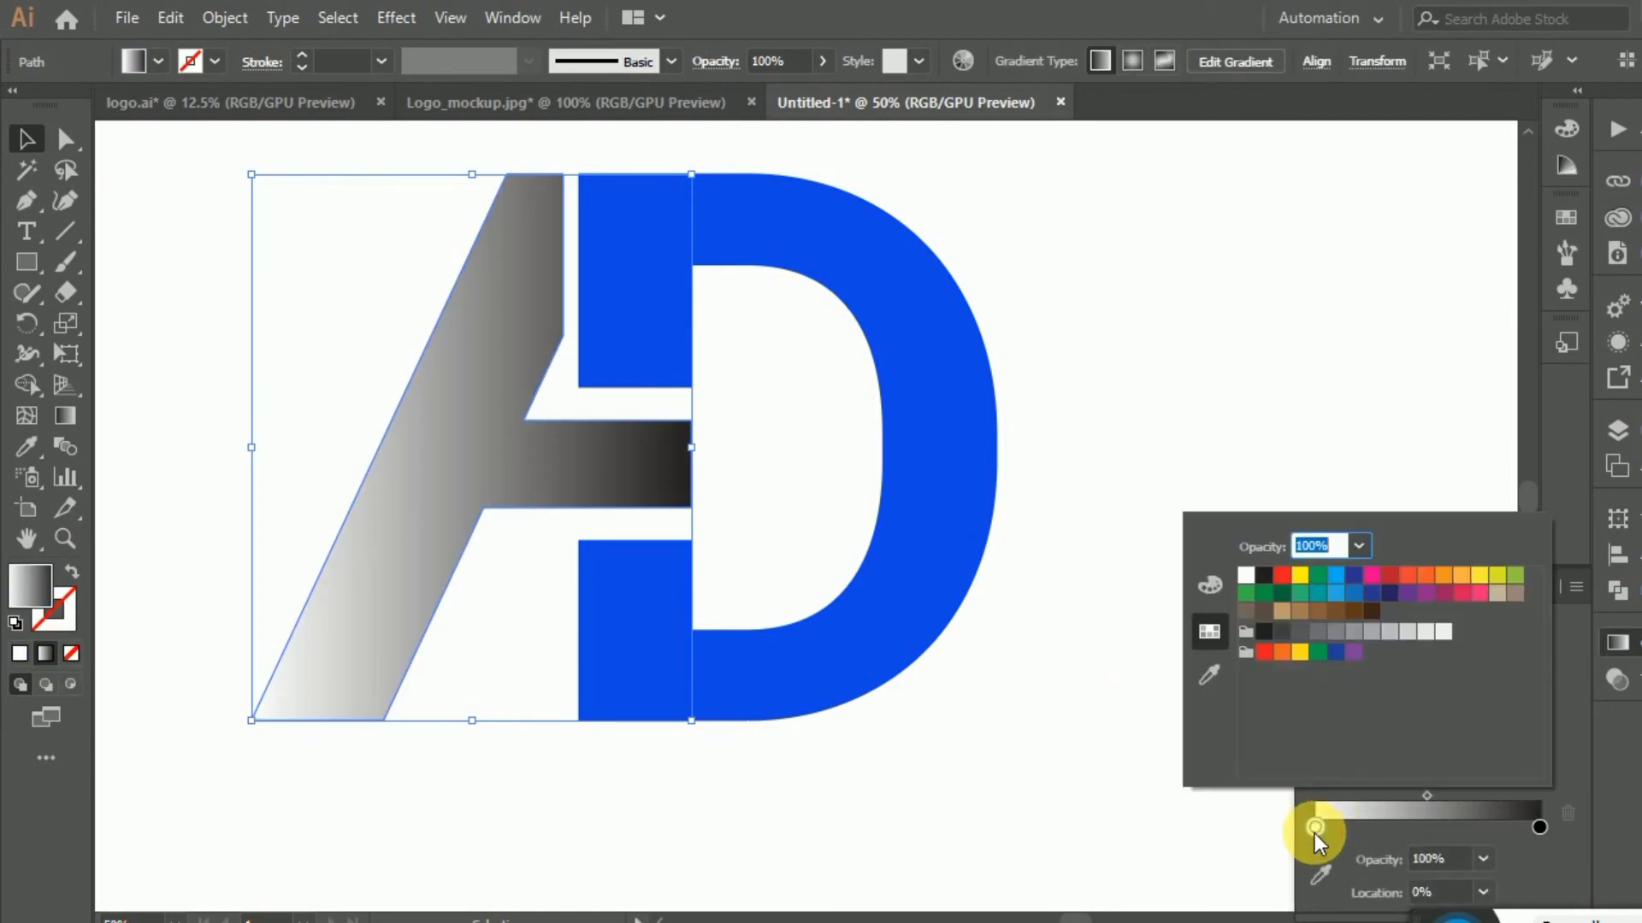
pyautogui.click(1353, 574)
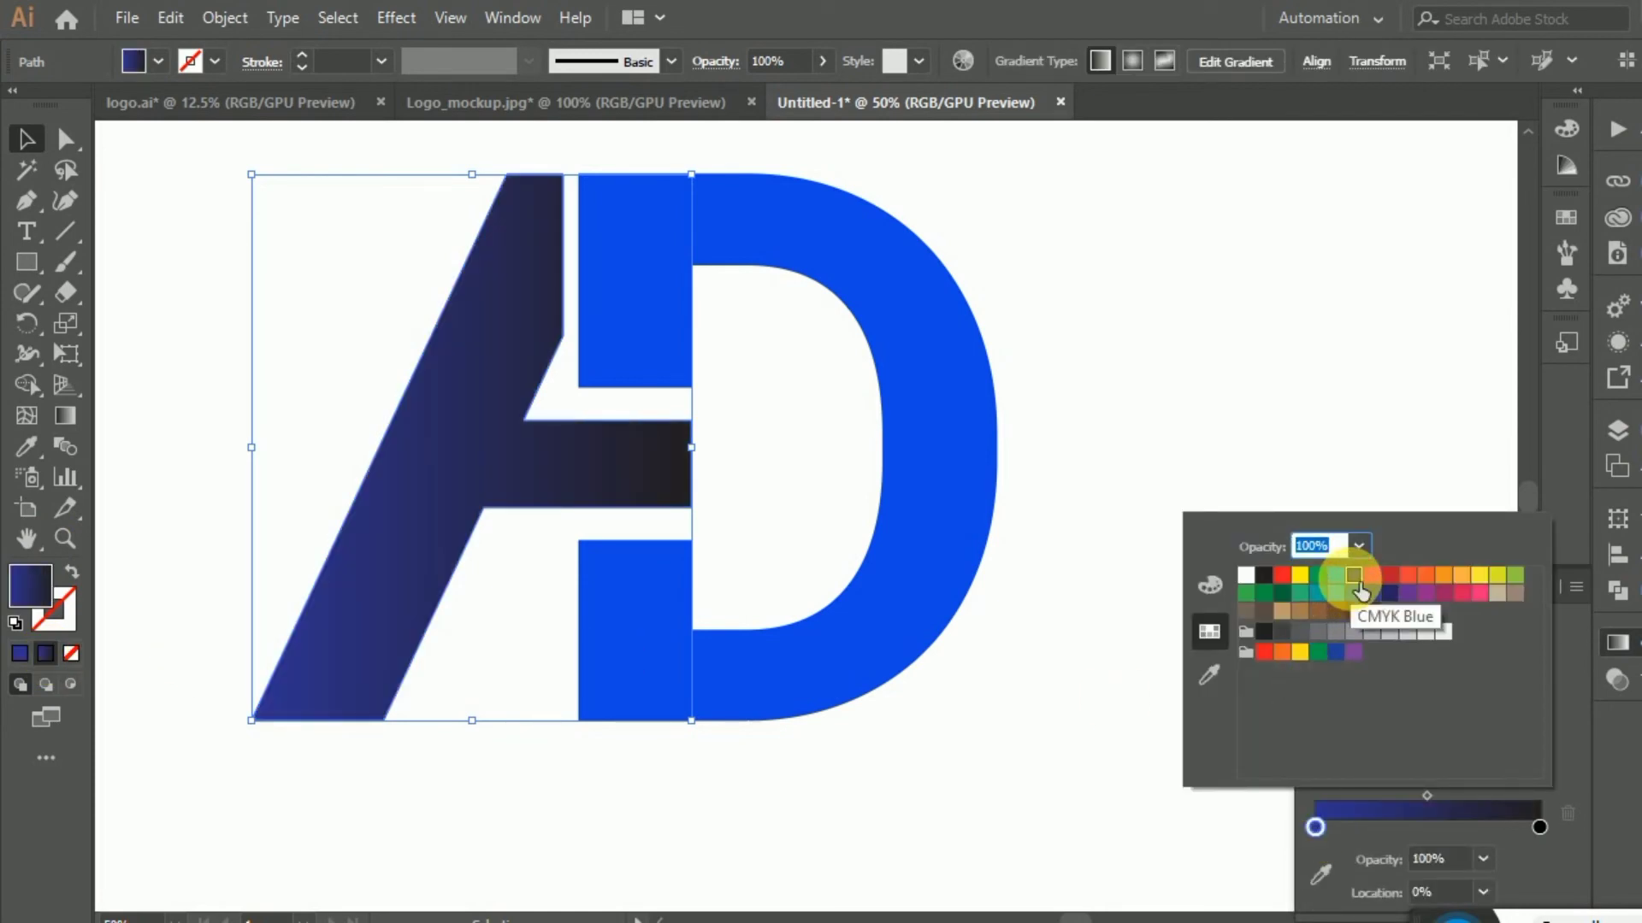
pyautogui.click(1539, 827)
pyautogui.doubleClick(1539, 828)
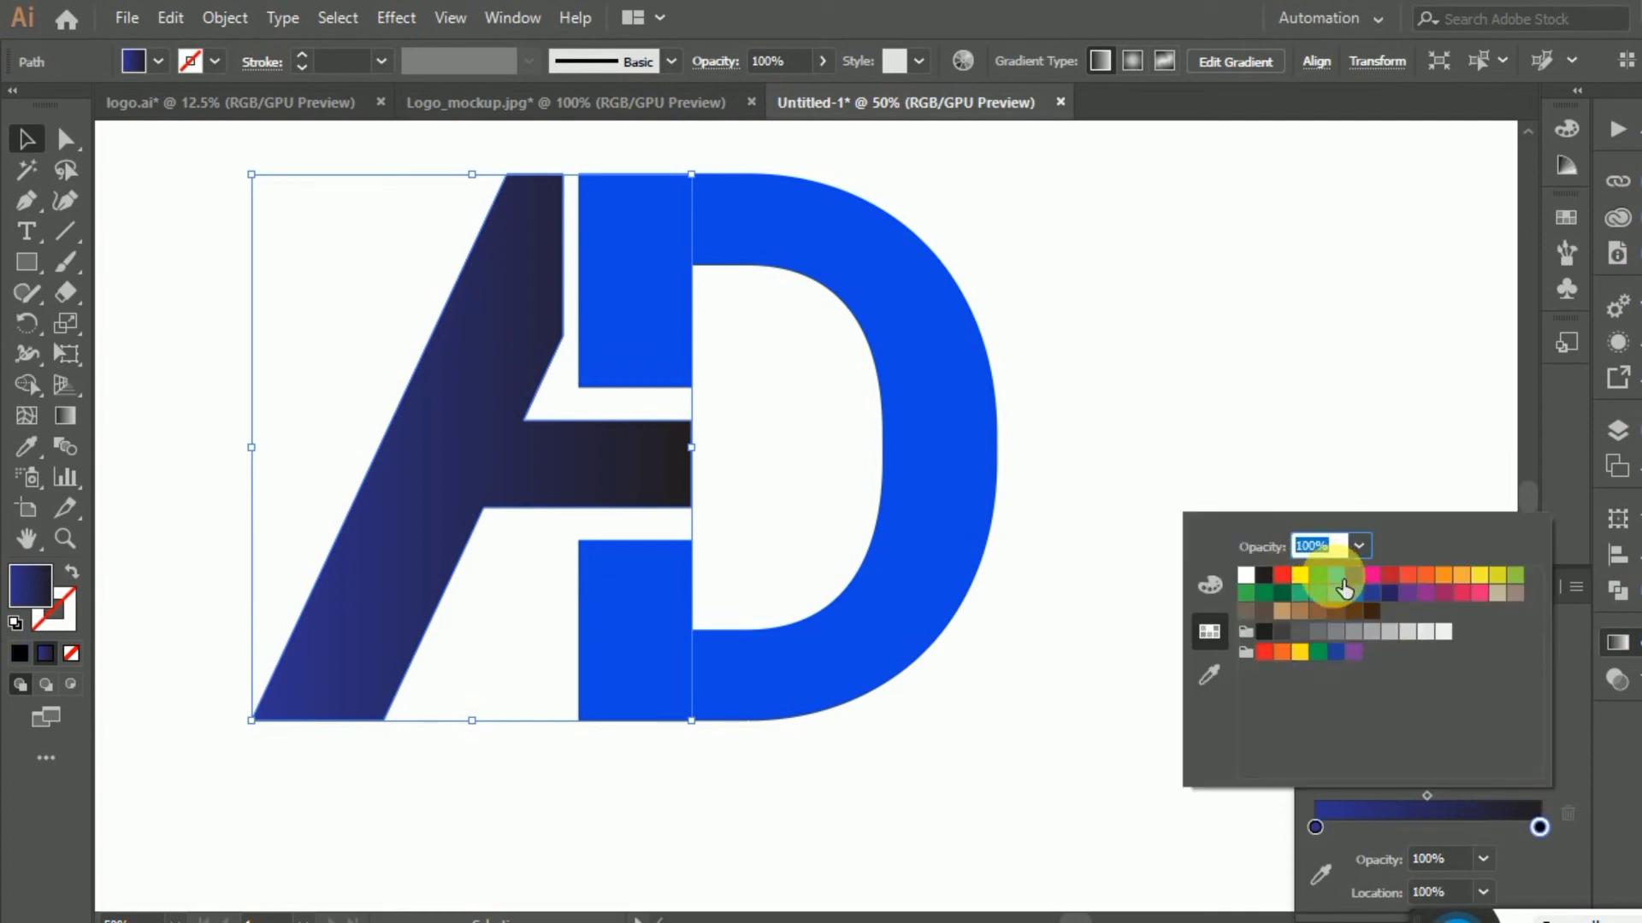
pyautogui.click(1344, 588)
pyautogui.click(285, 224)
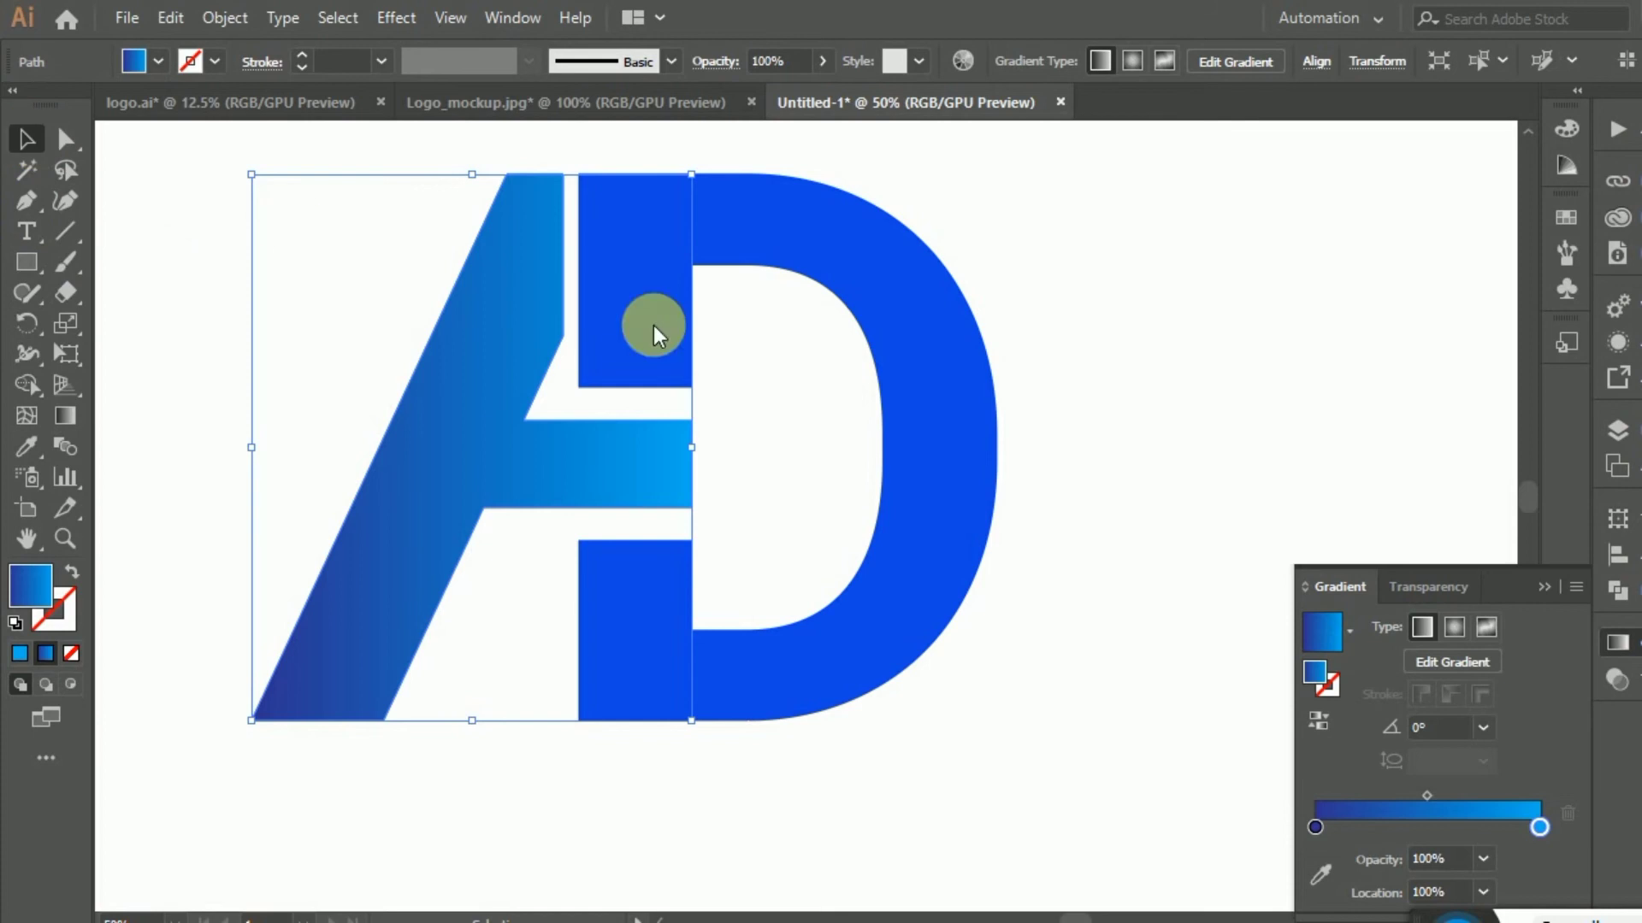
# - Copy the A's blue gradient onto the D with the Eyedropper
pyautogui.click(909, 407)
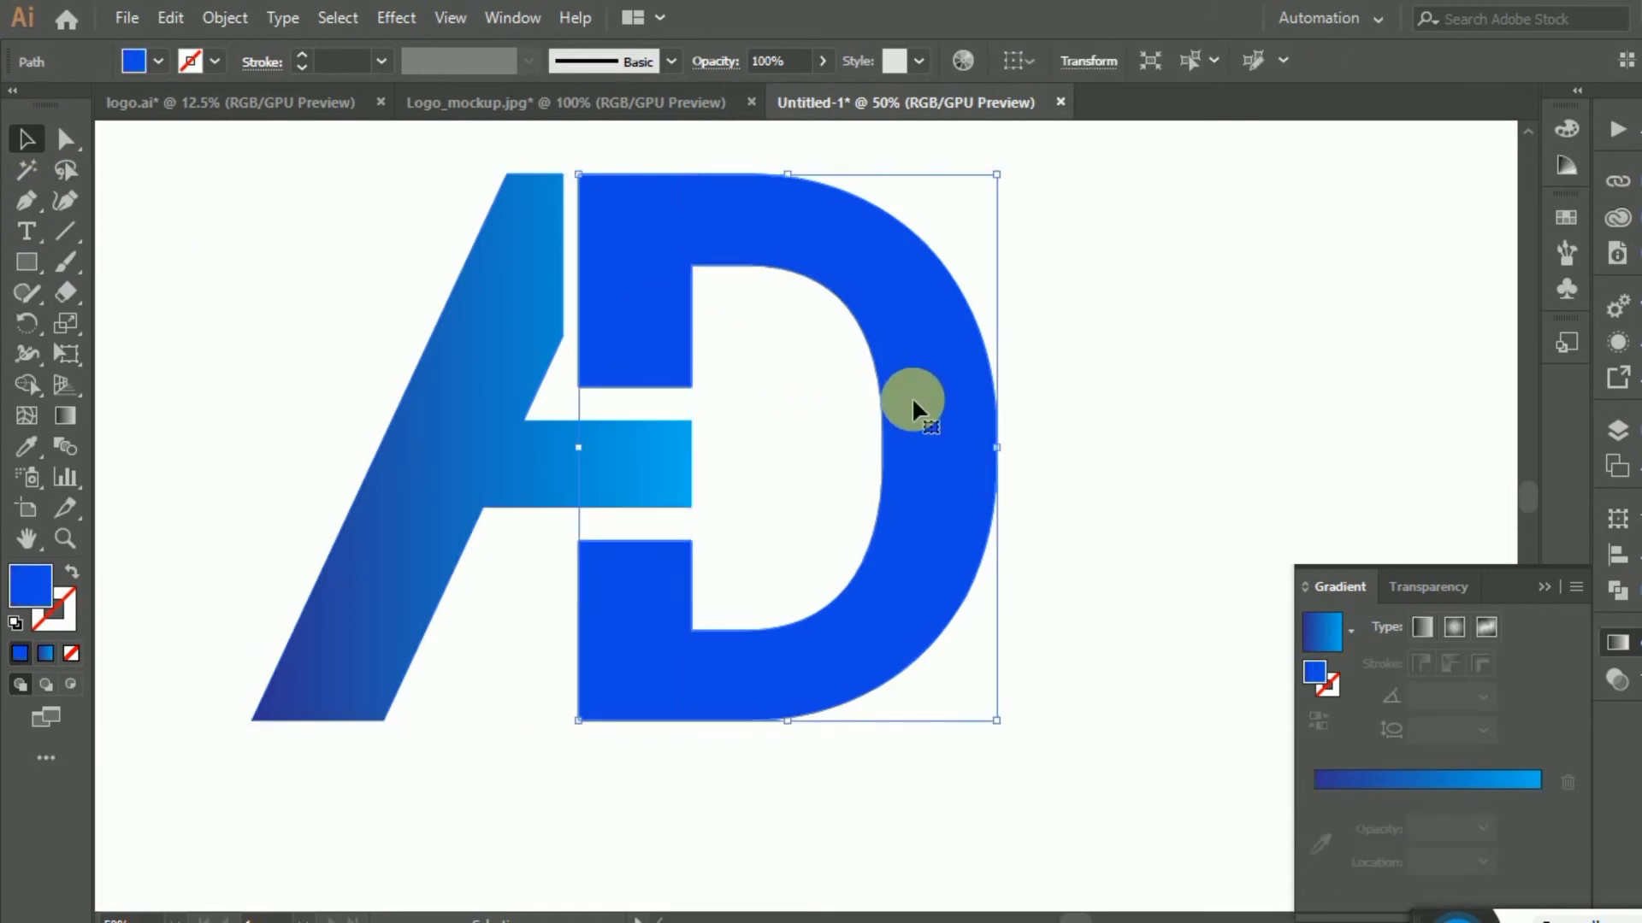
pyautogui.click(33, 454)
pyautogui.click(444, 454)
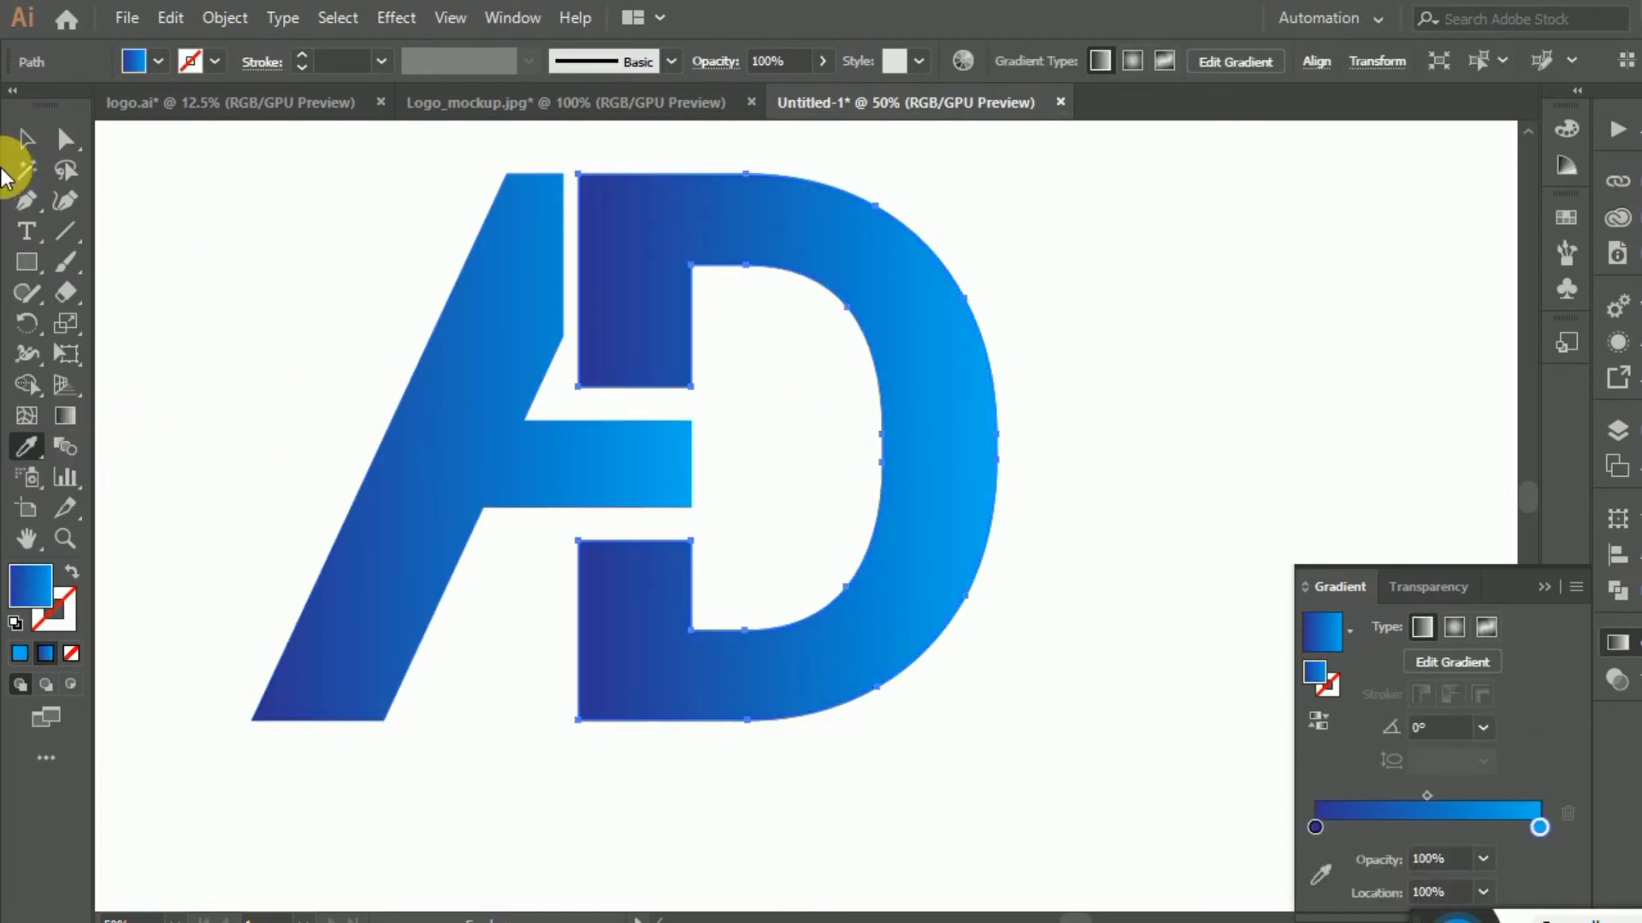
pyautogui.click(25, 141)
pyautogui.click(316, 316)
# - Select the A and D shapes and group them into one logo
pyautogui.scroll(3, 367, 367)
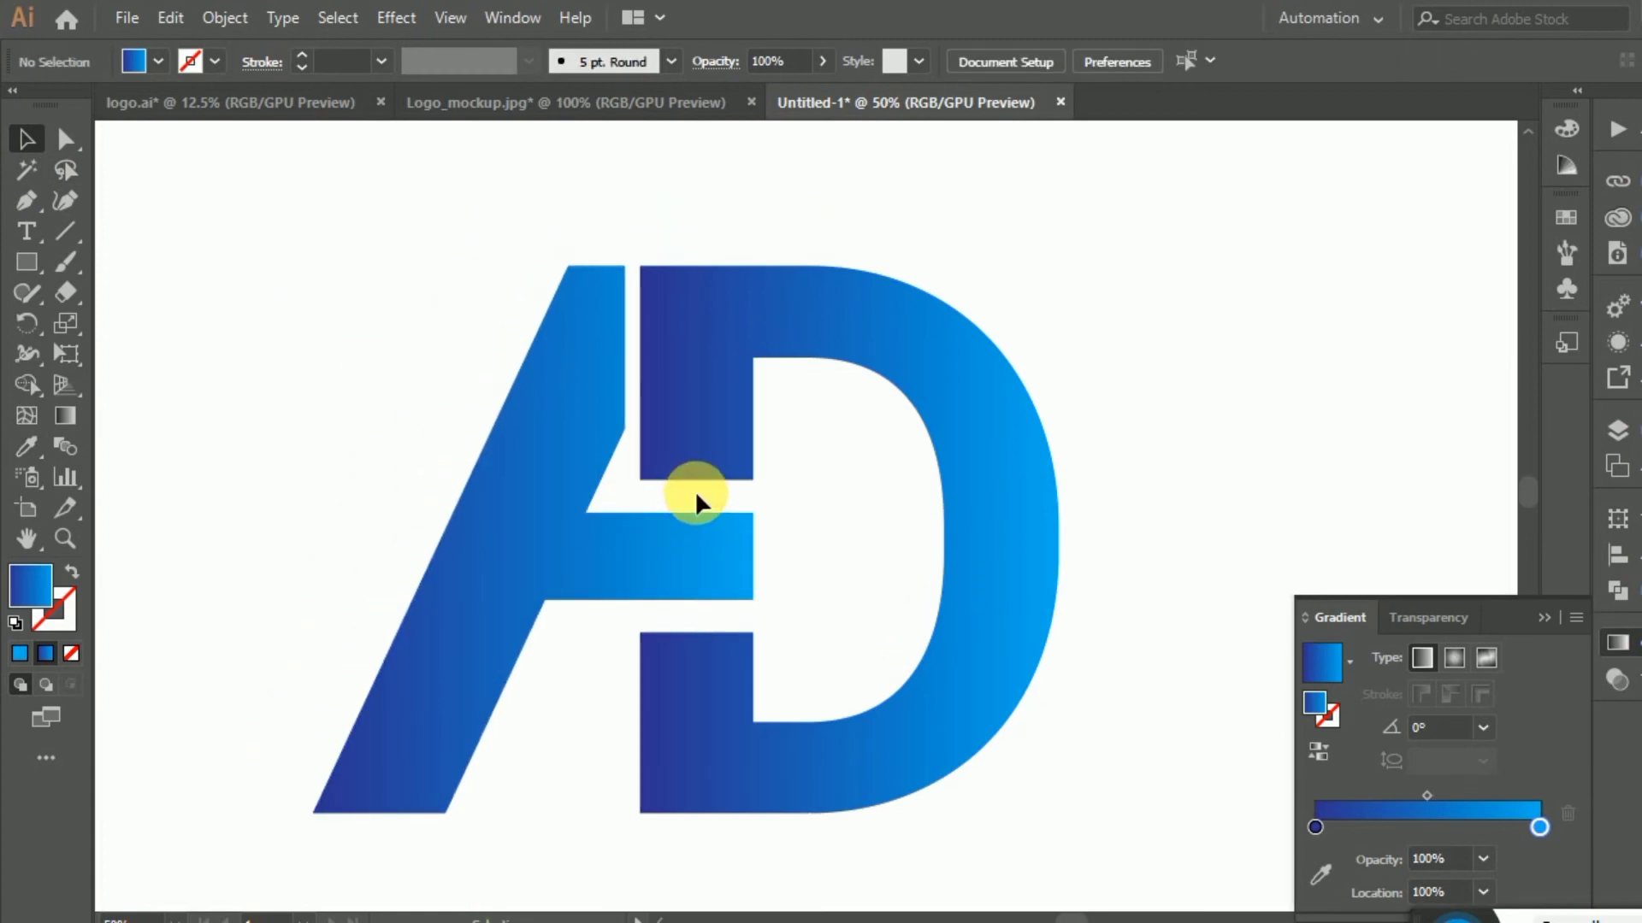
pyautogui.scroll(-1, 694, 495)
pyautogui.click(571, 396)
pyautogui.keyDown('shift'); pyautogui.click(849, 297); pyautogui.keyUp('shift')
pyautogui.press('a')
pyautogui.press('v')
pyautogui.hotkey('ctrl', 'g')
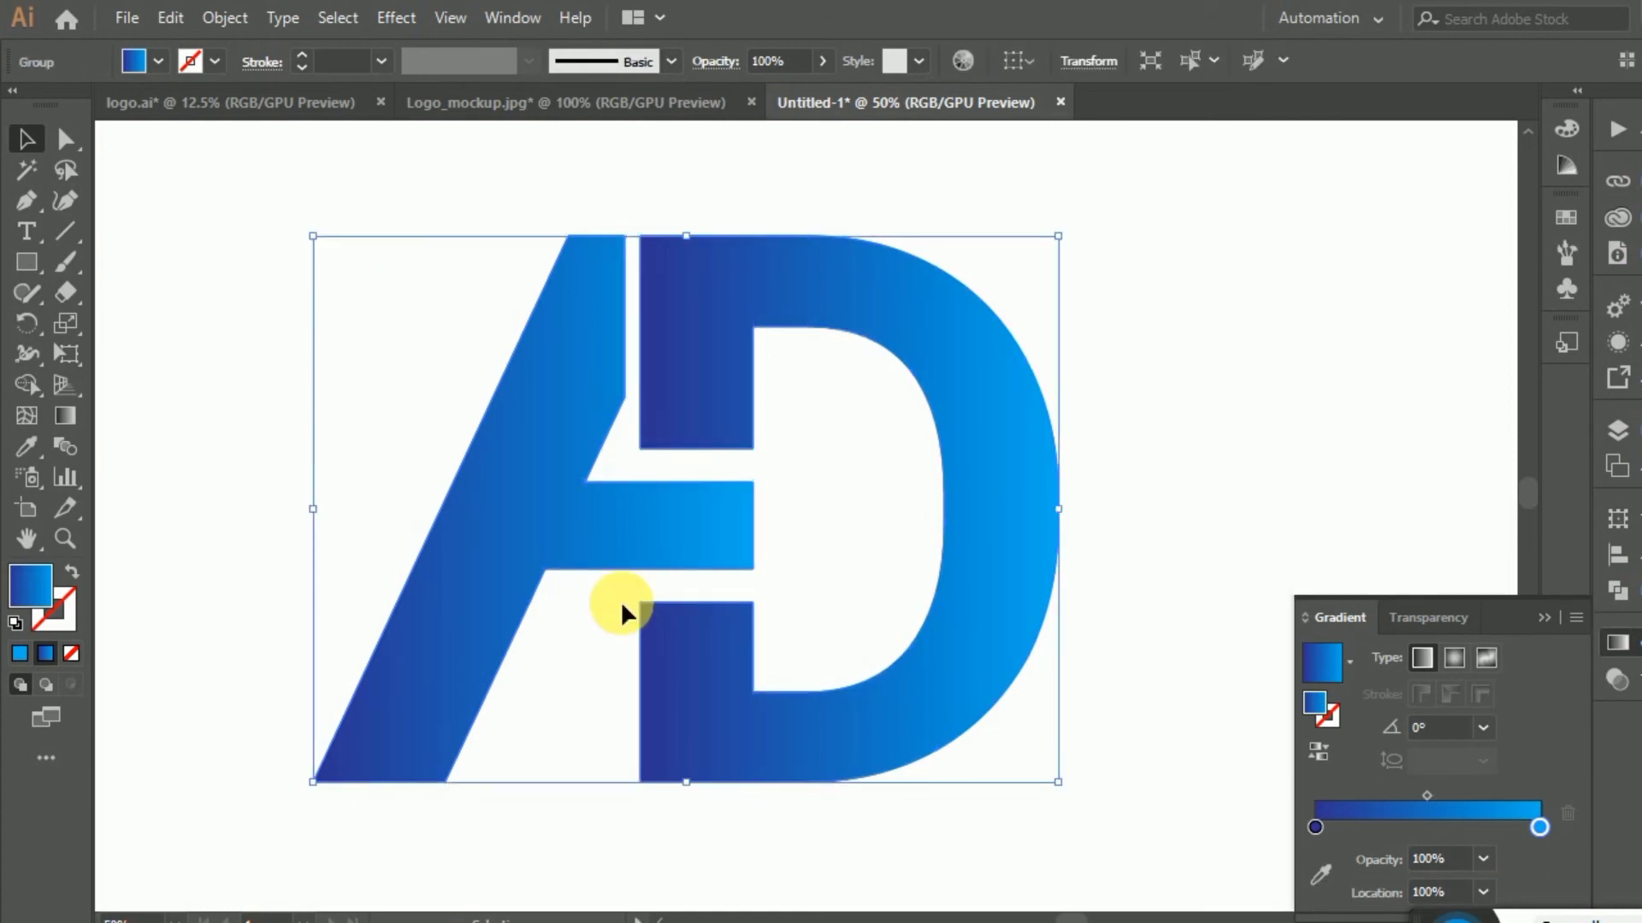
pyautogui.scroll(-1, 635, 622)
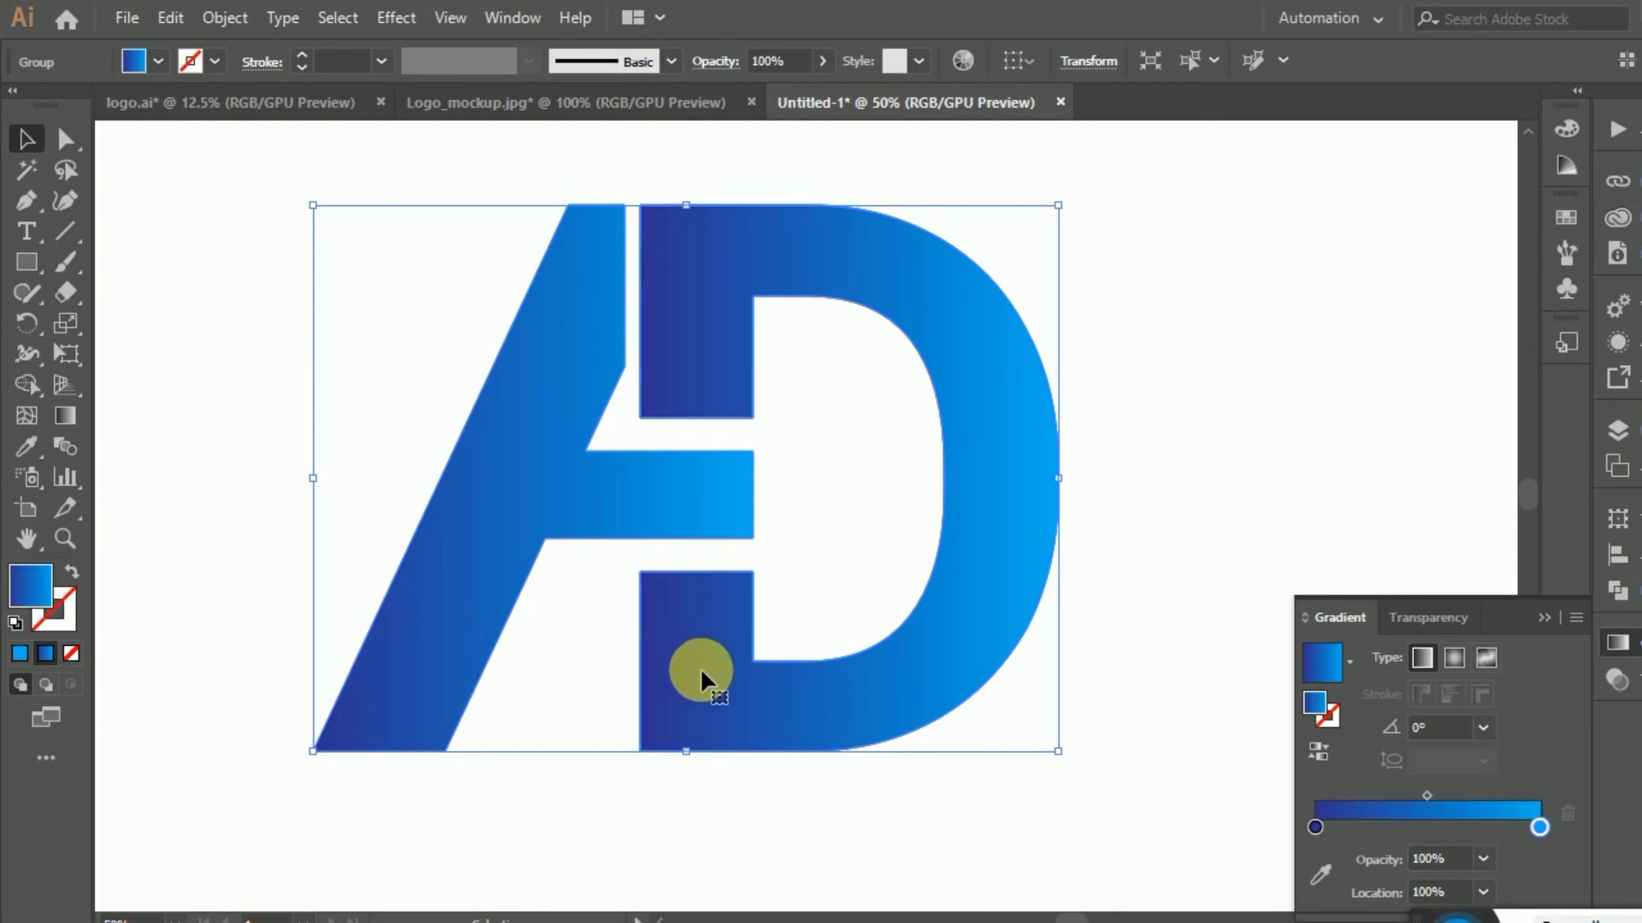
# - Switch to Photoshop and place the AD logo in Your text.psb, scaled to about 18.6% and centred over the black diamond logo
pyautogui.moveTo(700, 667); pyautogui.dragTo(893, 513)
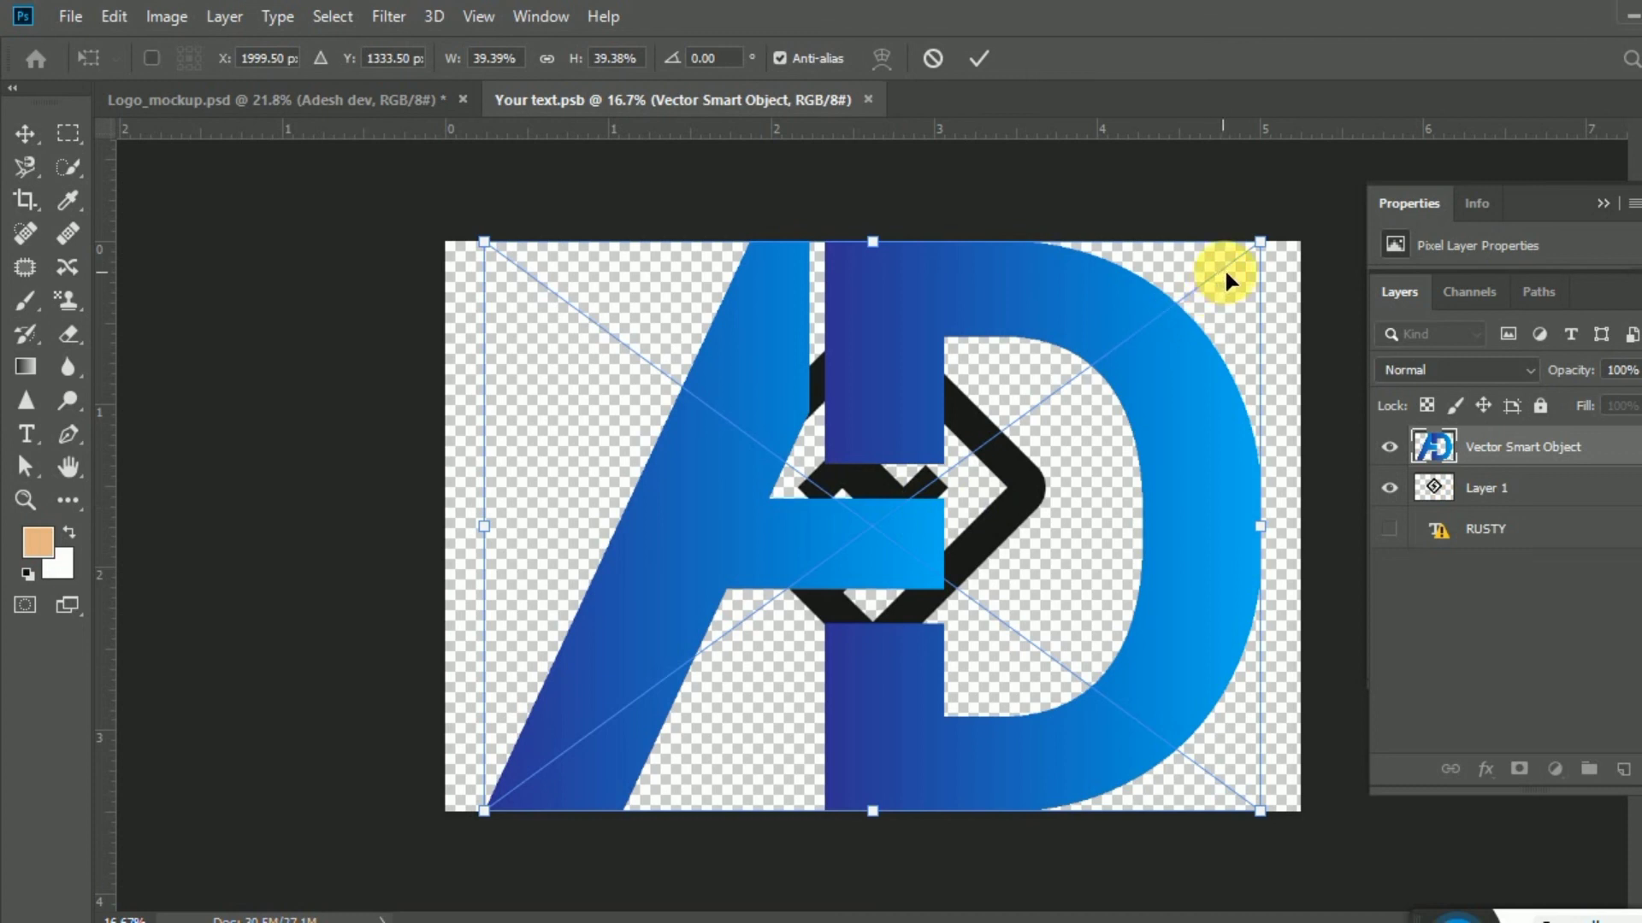
pyautogui.moveTo(1259, 243); pyautogui.dragTo(855, 546)
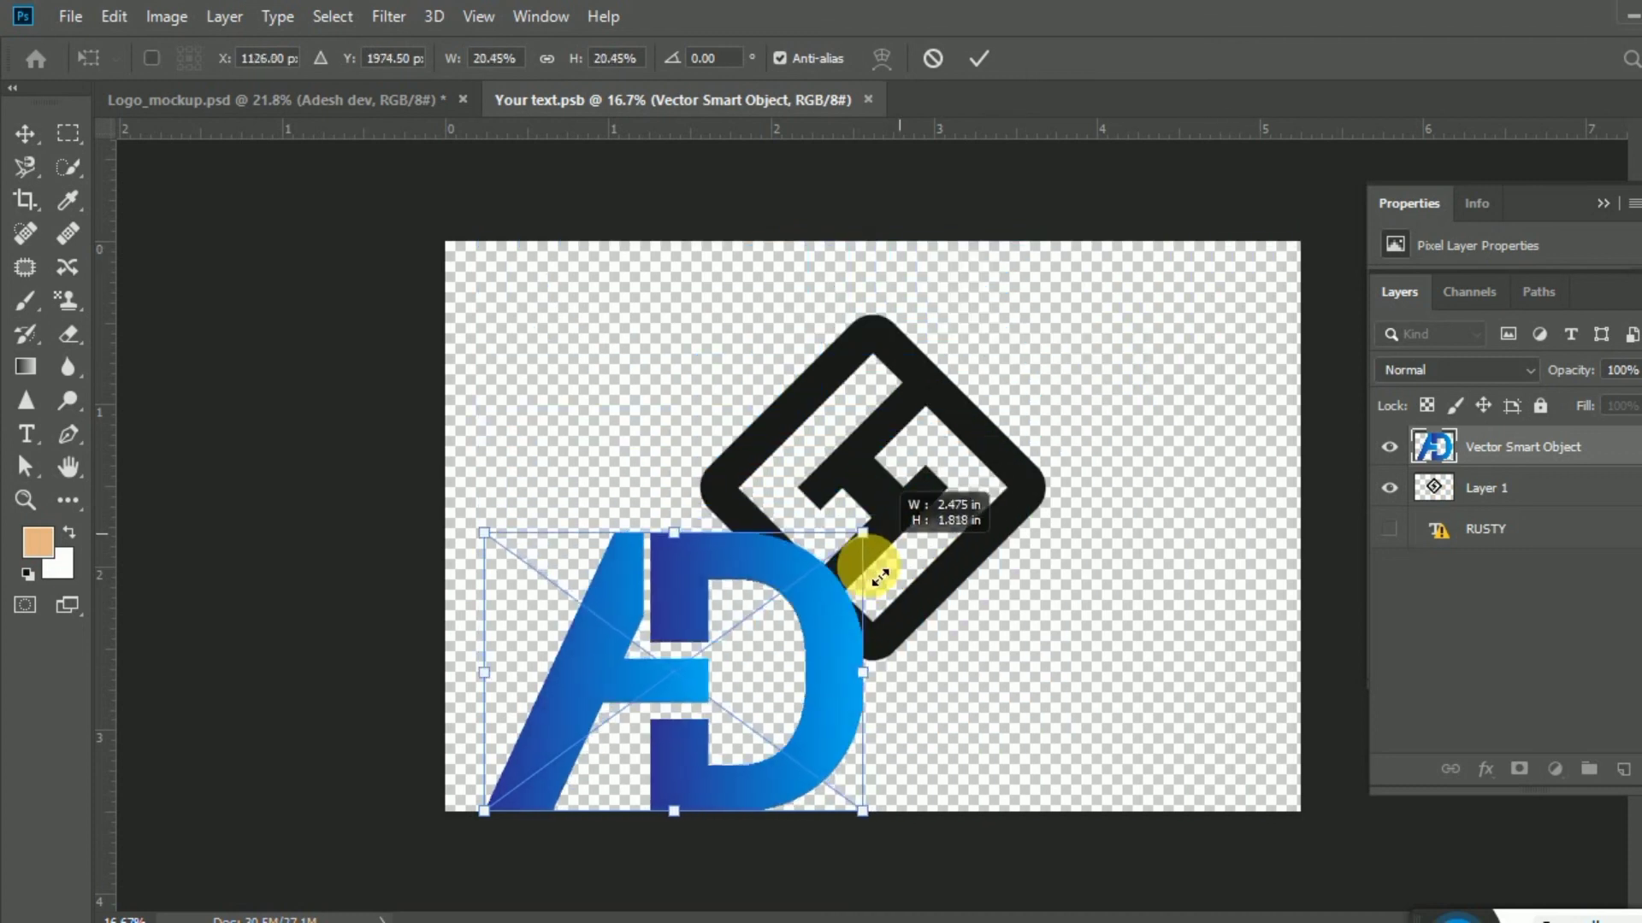
pyautogui.moveTo(880, 602); pyautogui.dragTo(997, 513)
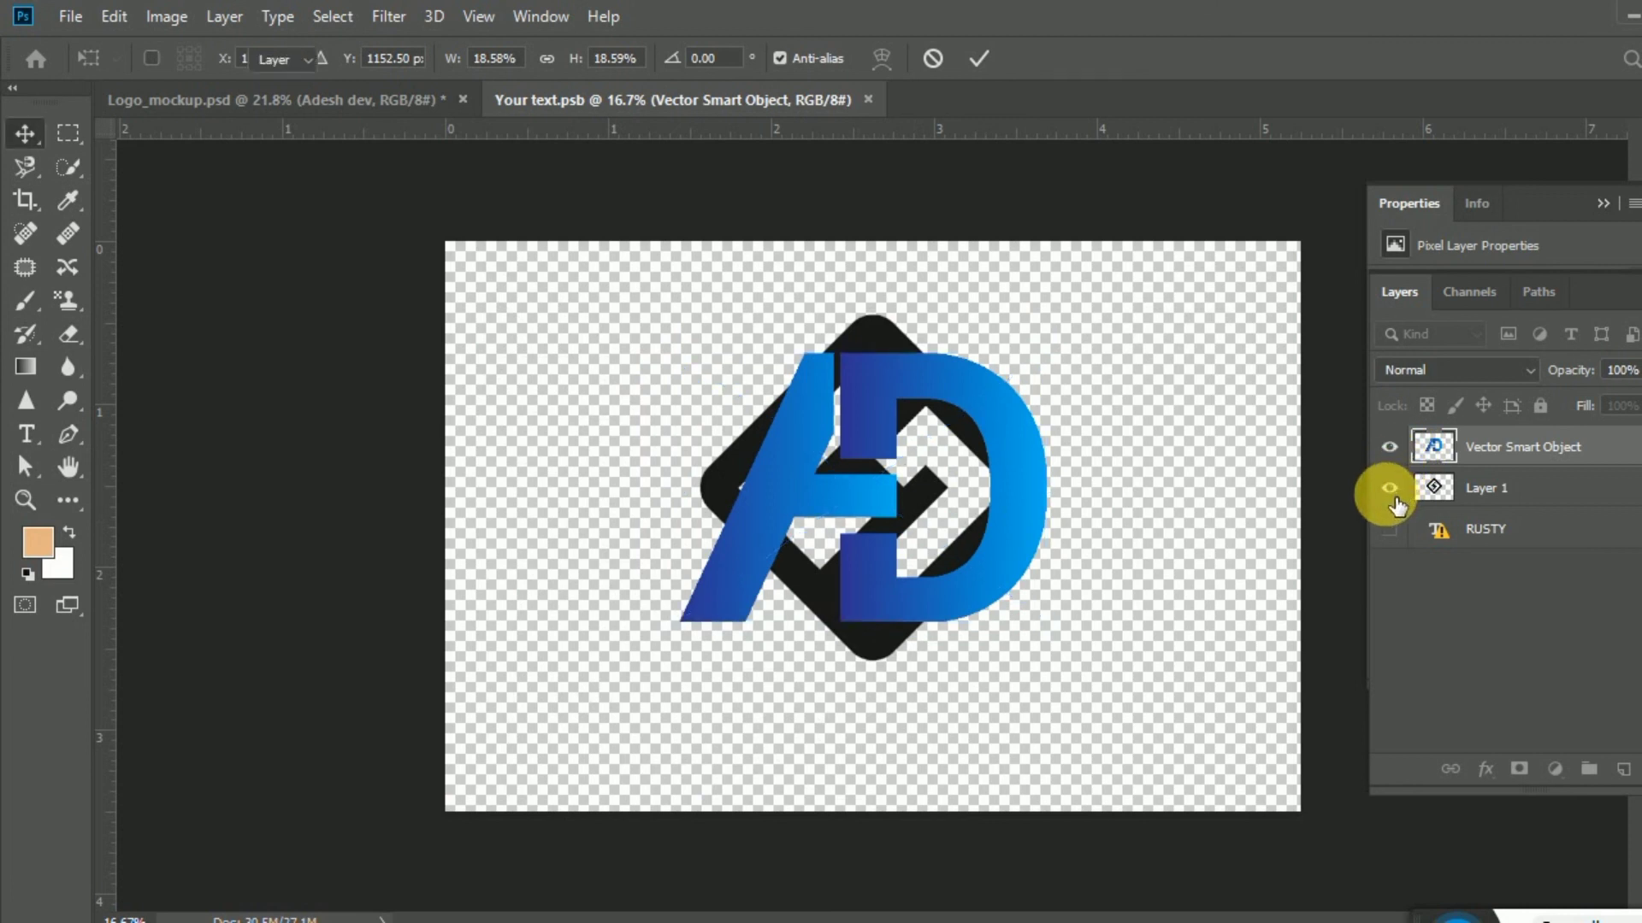
# - Hide Layer 1 with the black diamond logo and save Your text.psb to update the artwork in Logo_mockup.psd
pyautogui.click(1391, 489)
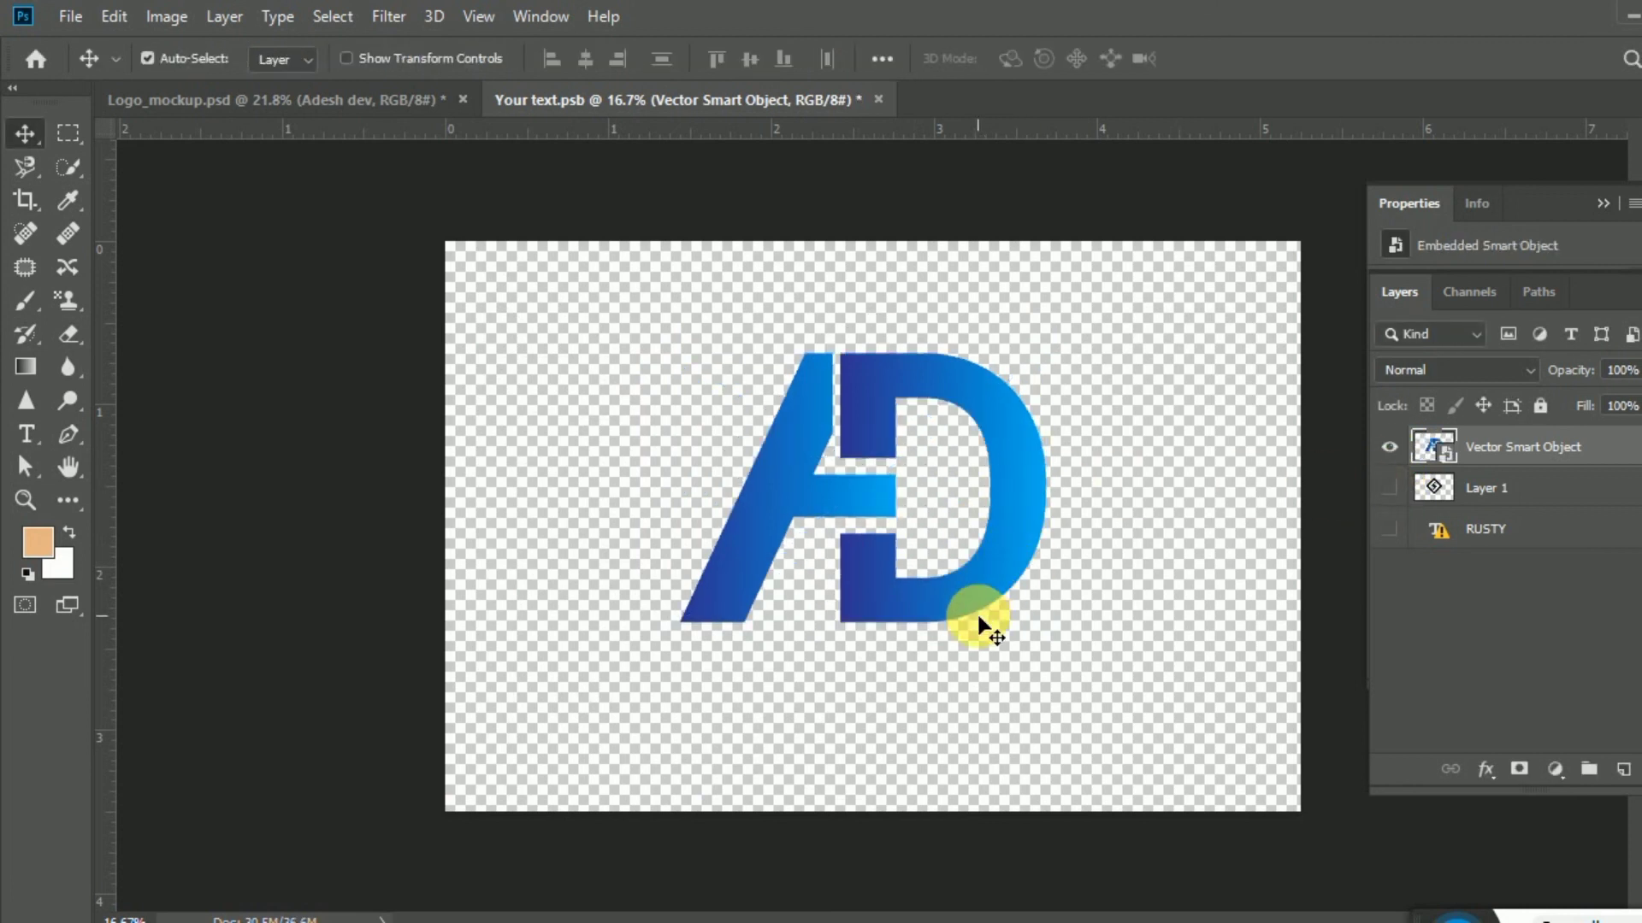
pyautogui.hotkey('ctrl', 's')
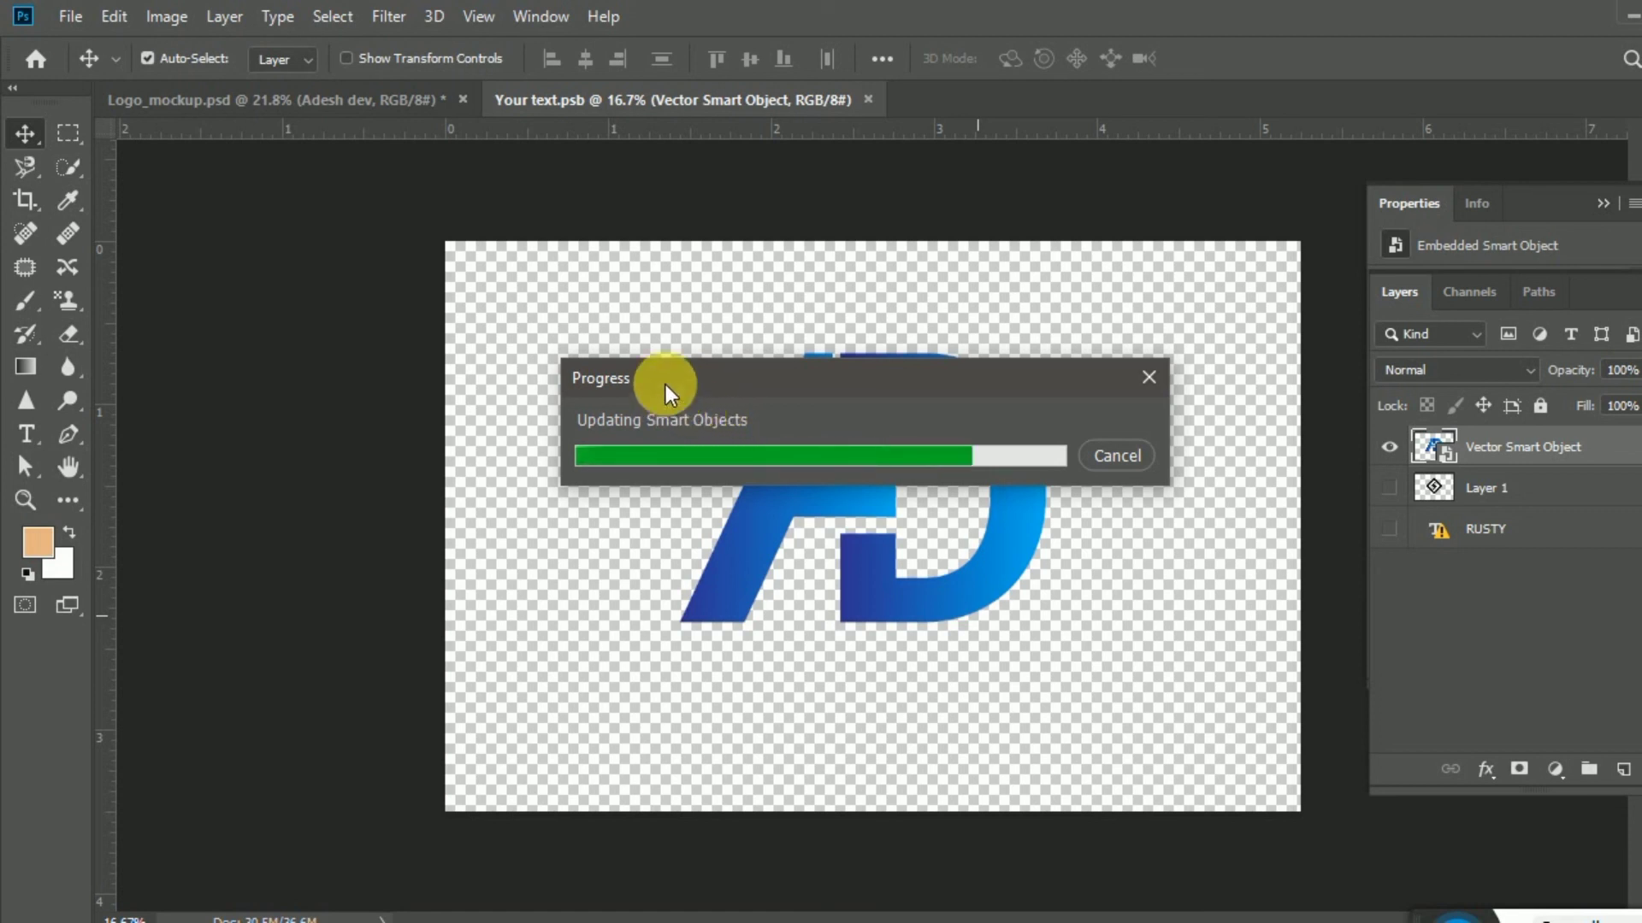
pyautogui.click(359, 101)
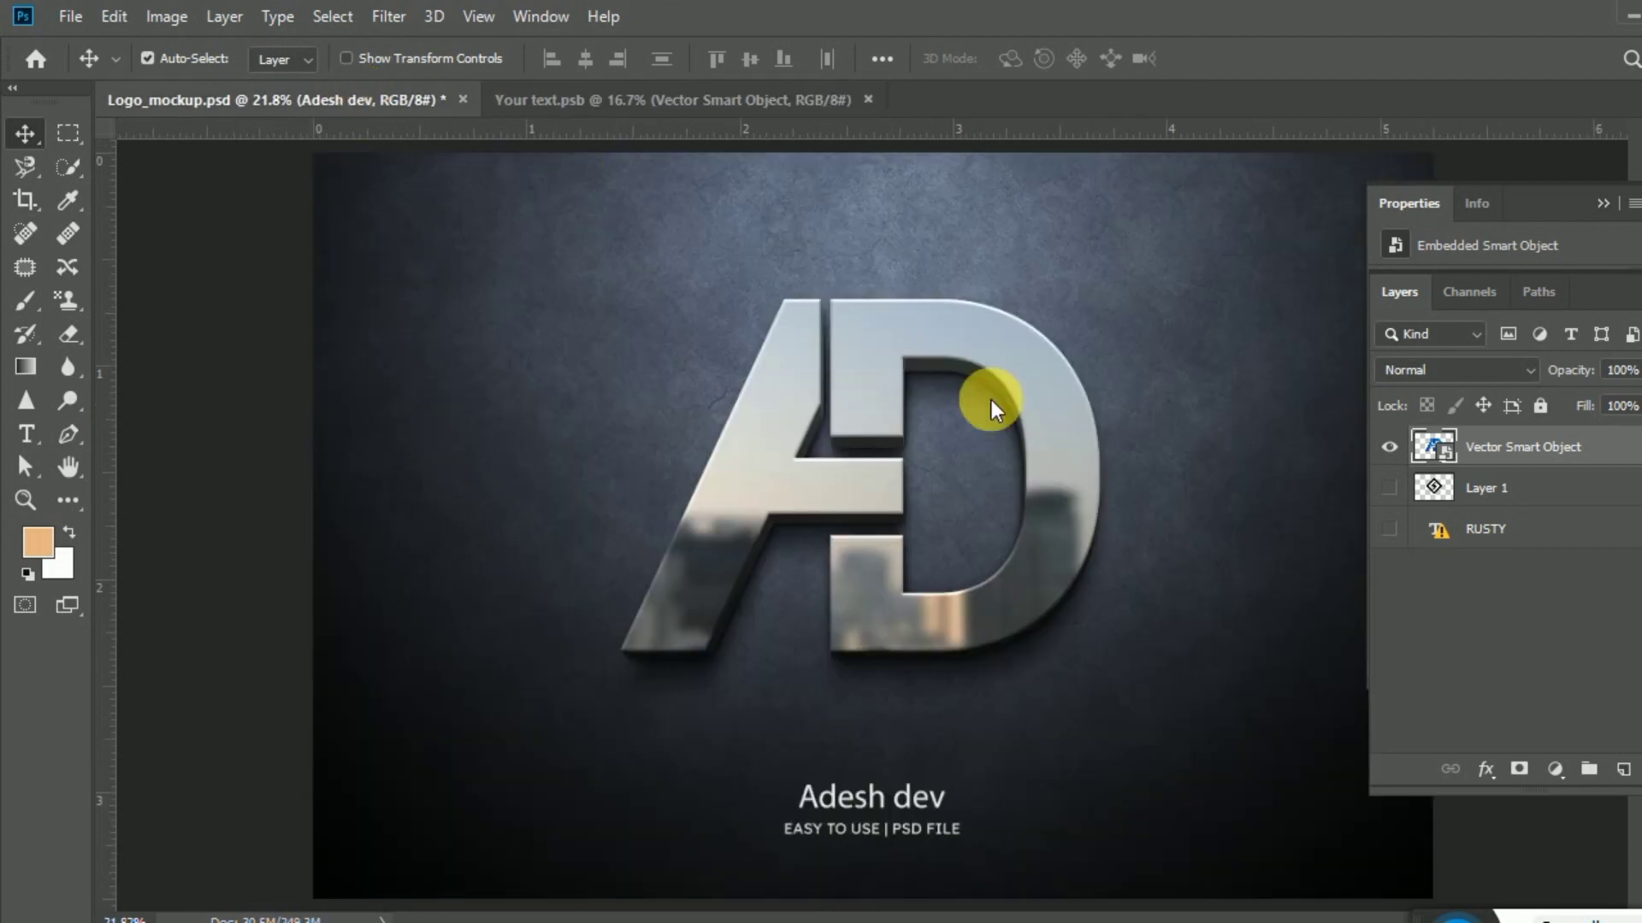